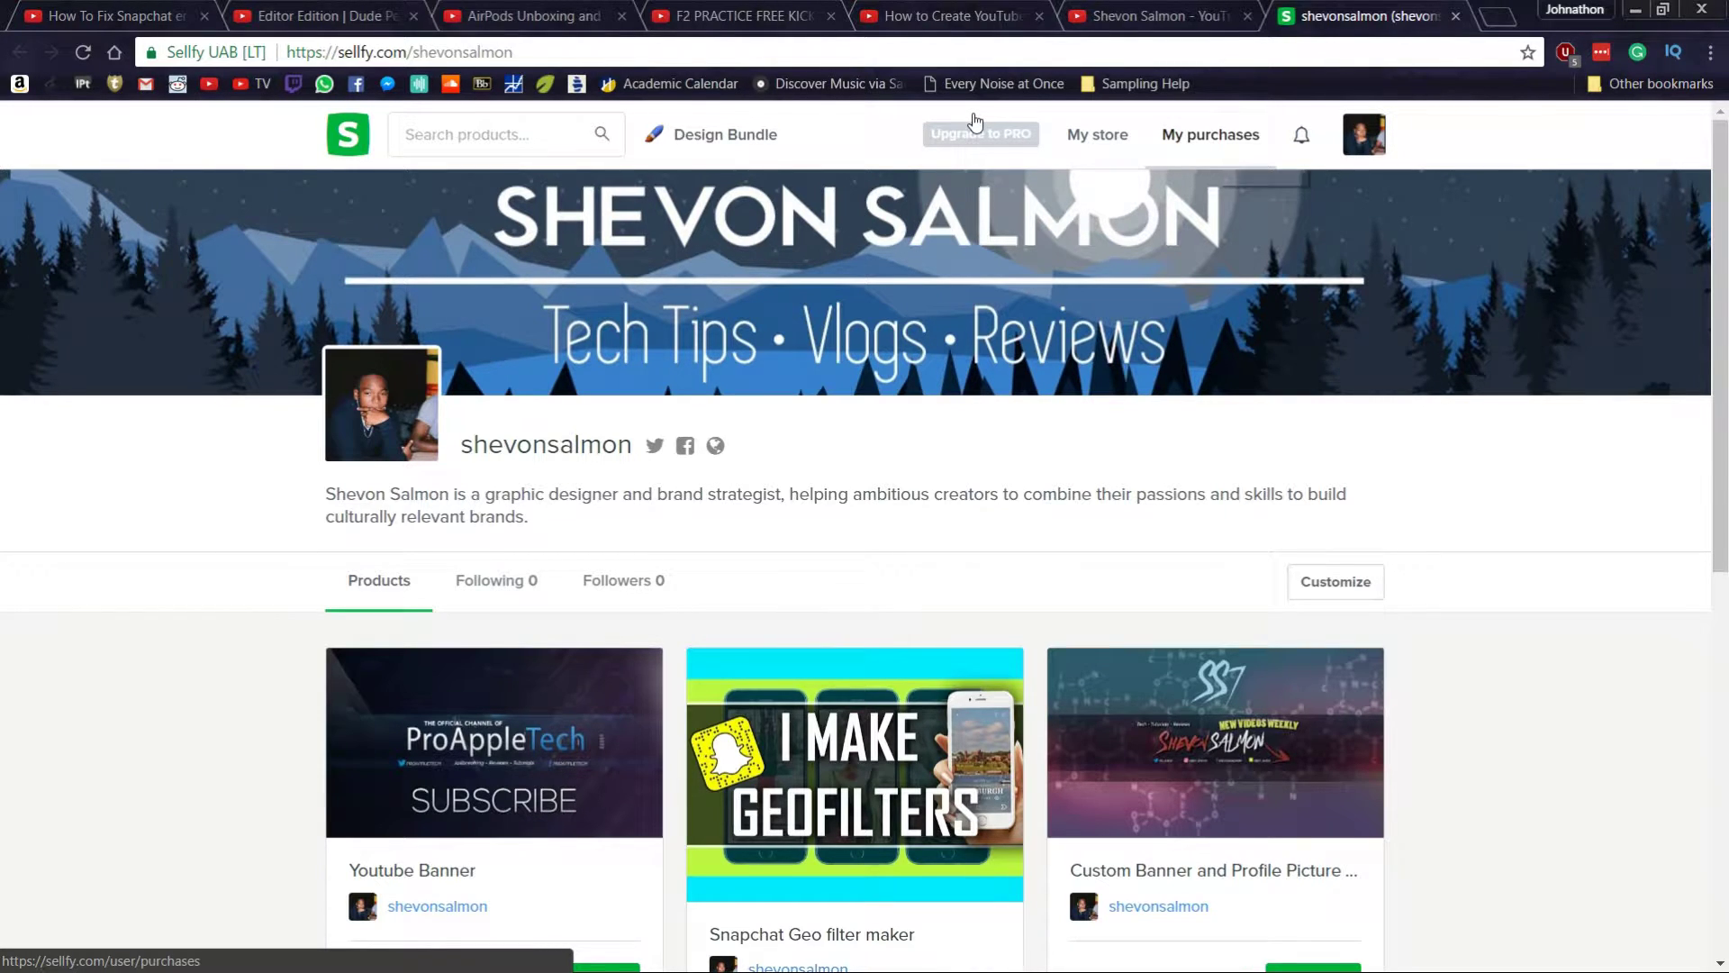
Step: Open the Sellfy store dashboard and view the order history
click(1100, 135)
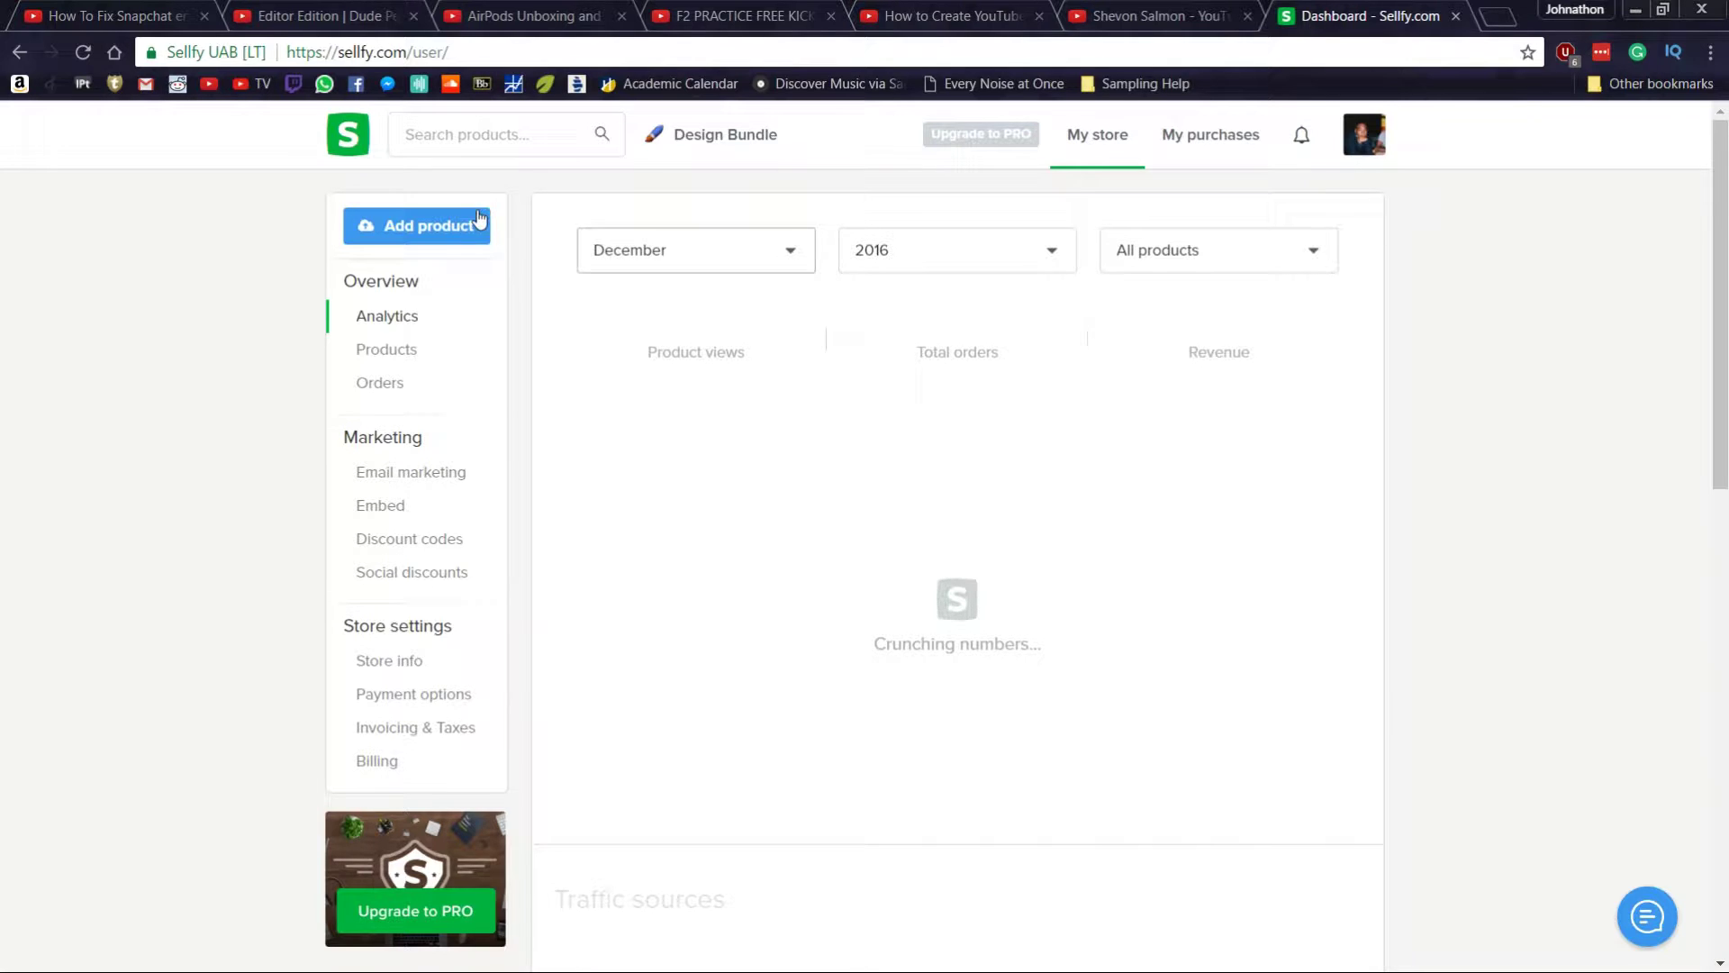
click(379, 382)
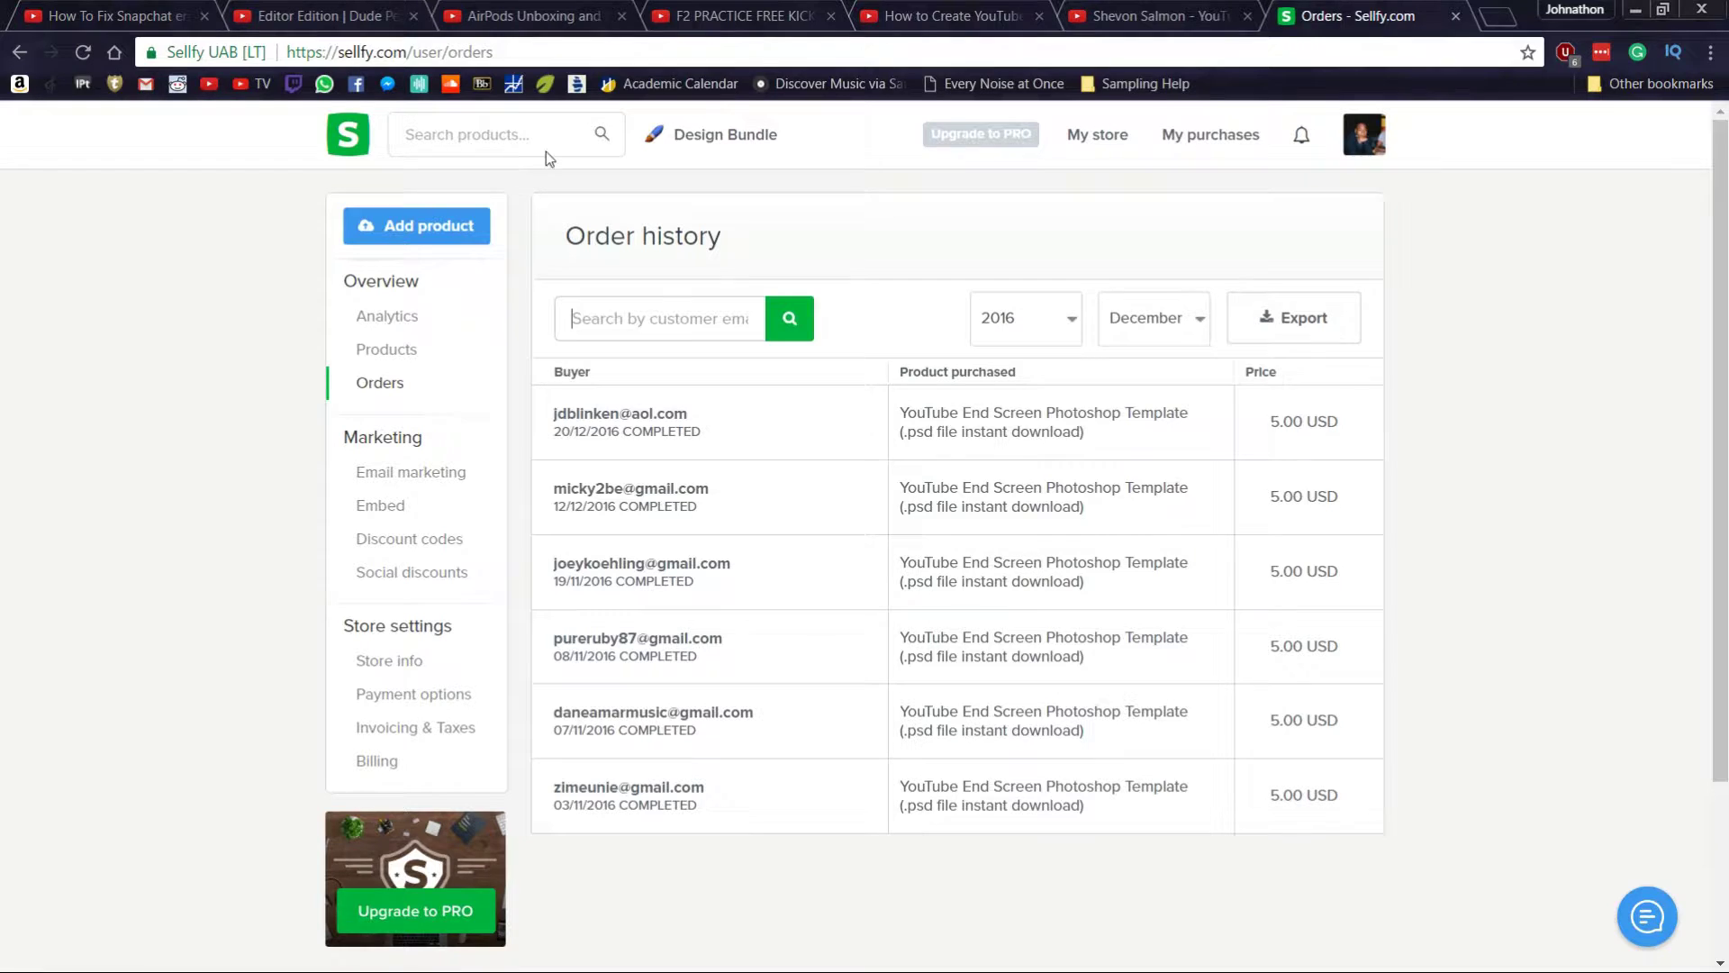
Step: Review the end screens of the Dude Perfect, AirPods Unboxing, F2 and VIDISEO videos on YouTube, closing each video's page after viewing
click(288, 10)
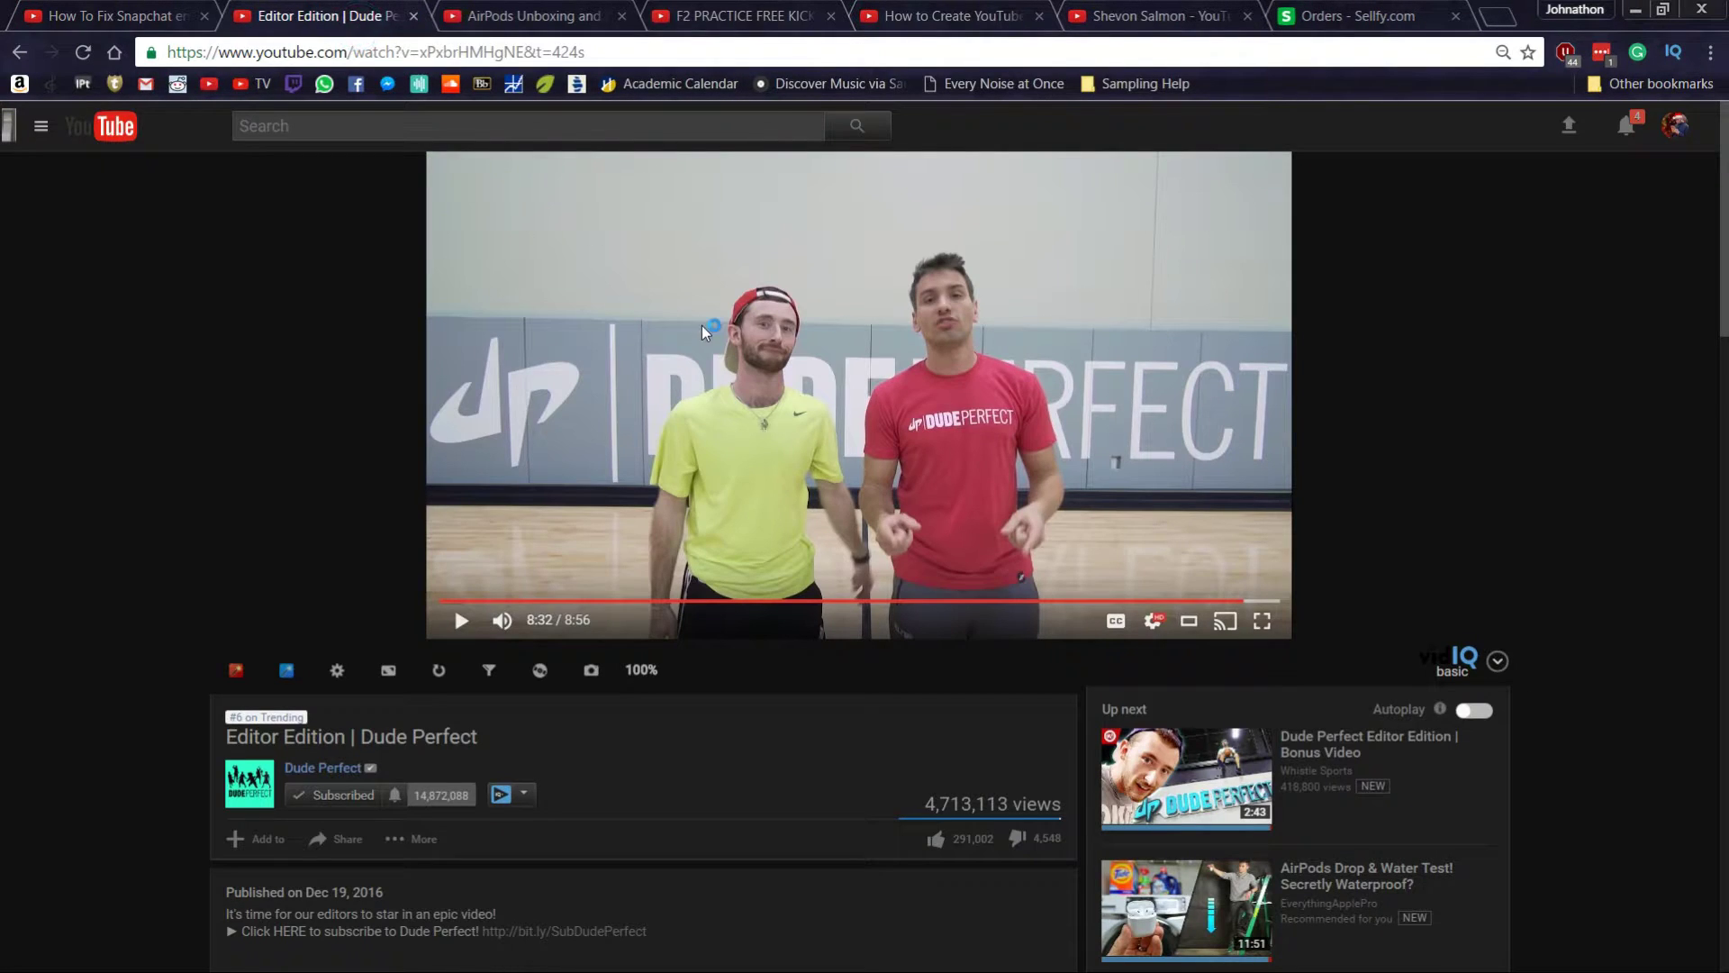
click(856, 369)
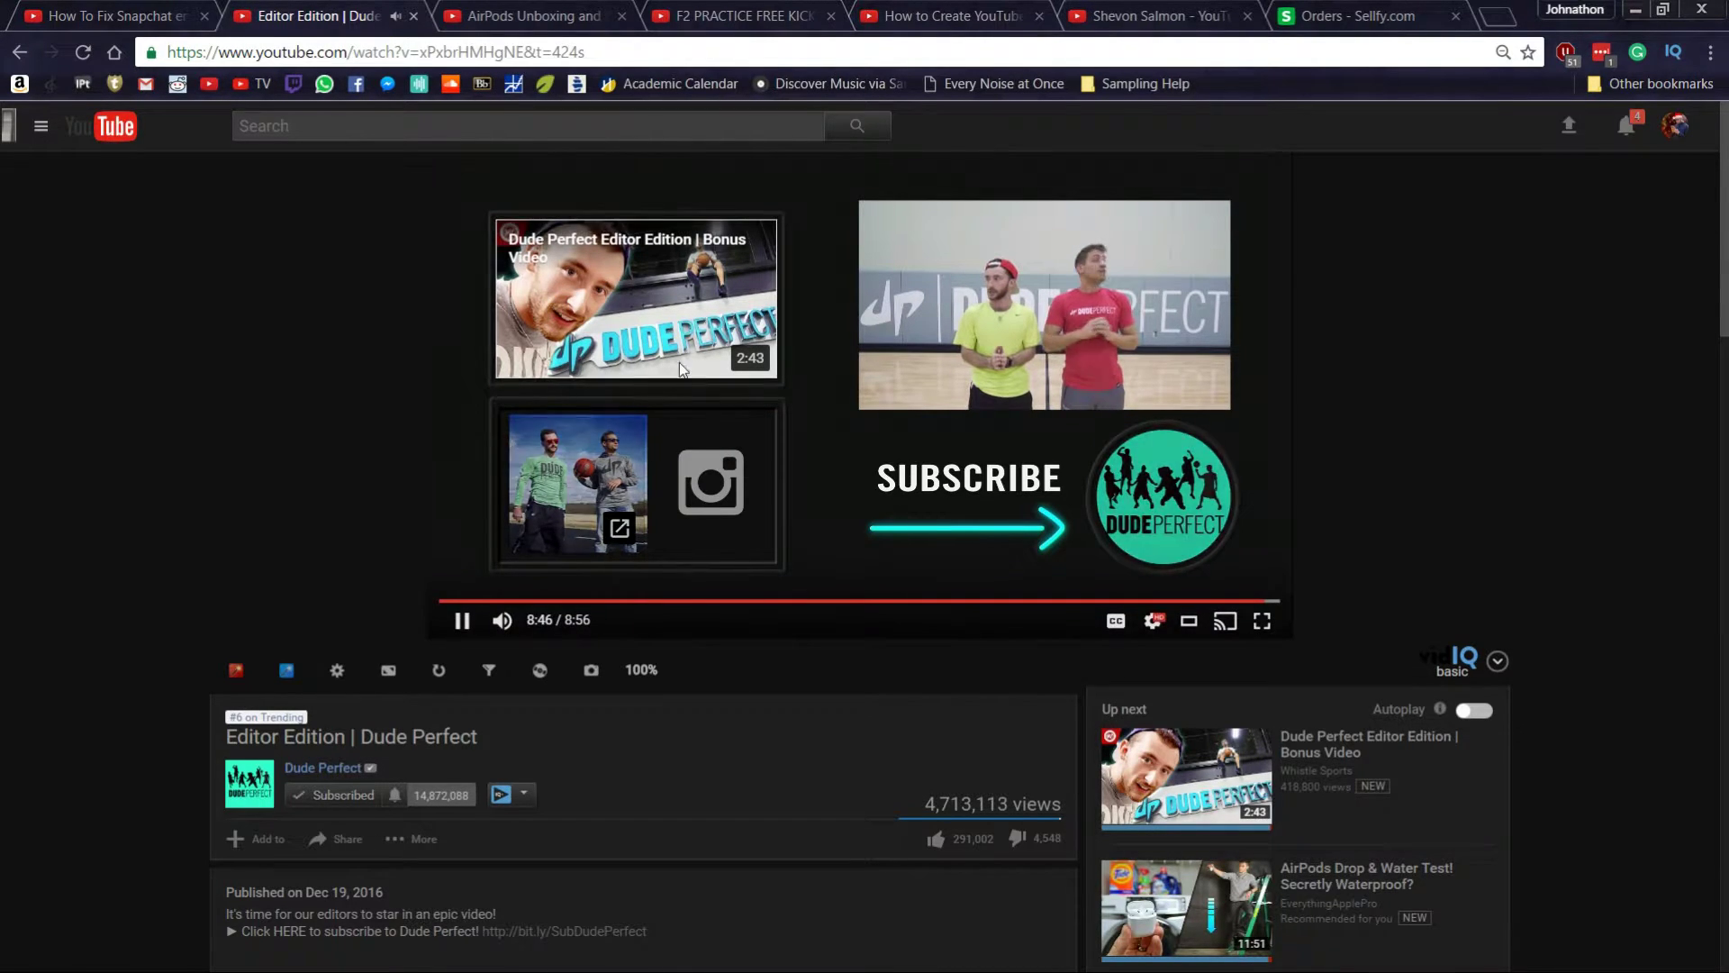
middle_click(335, 24)
click(864, 364)
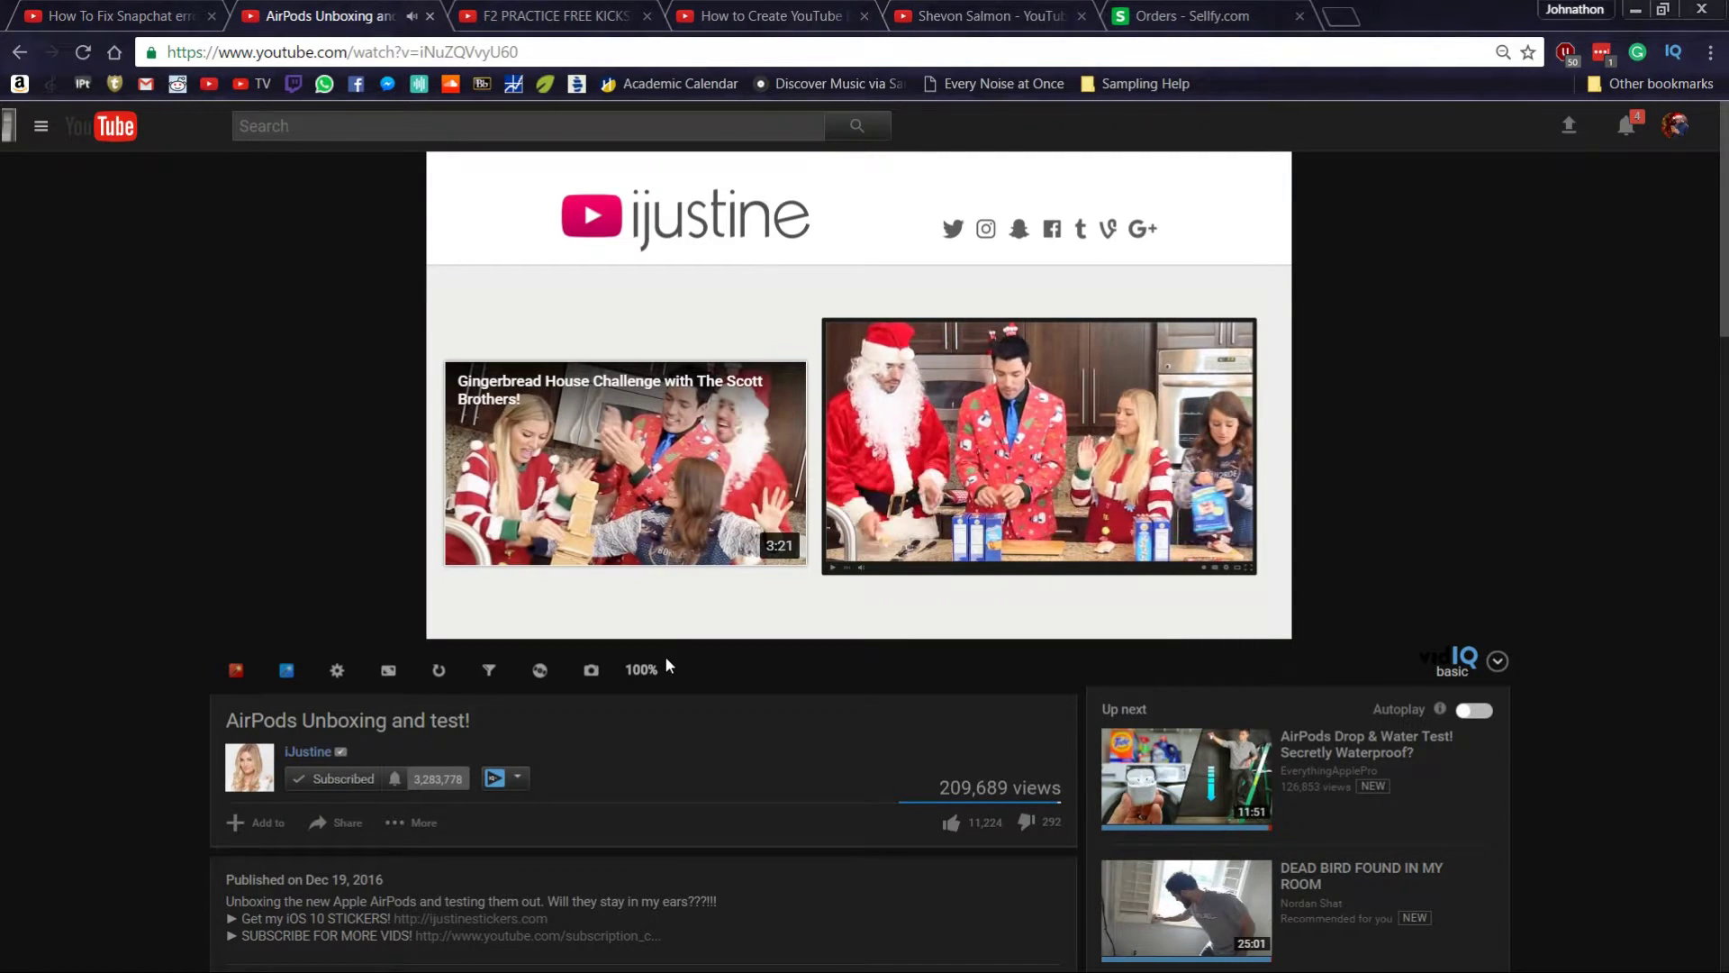
click(430, 15)
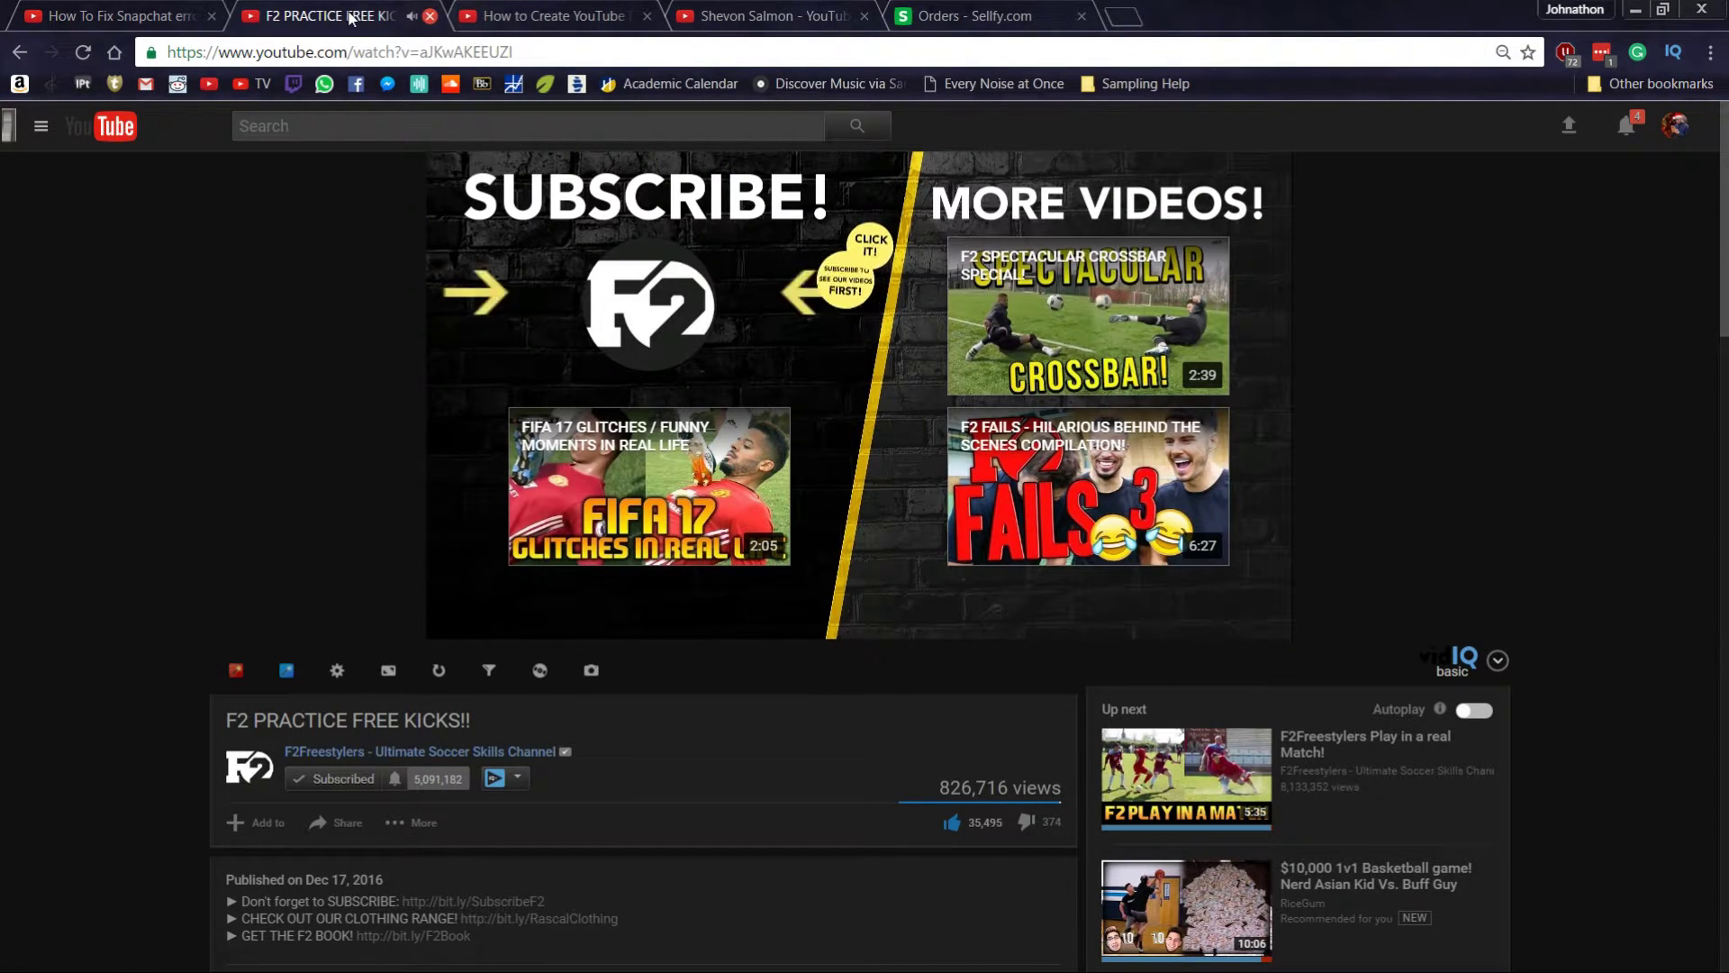
click(429, 16)
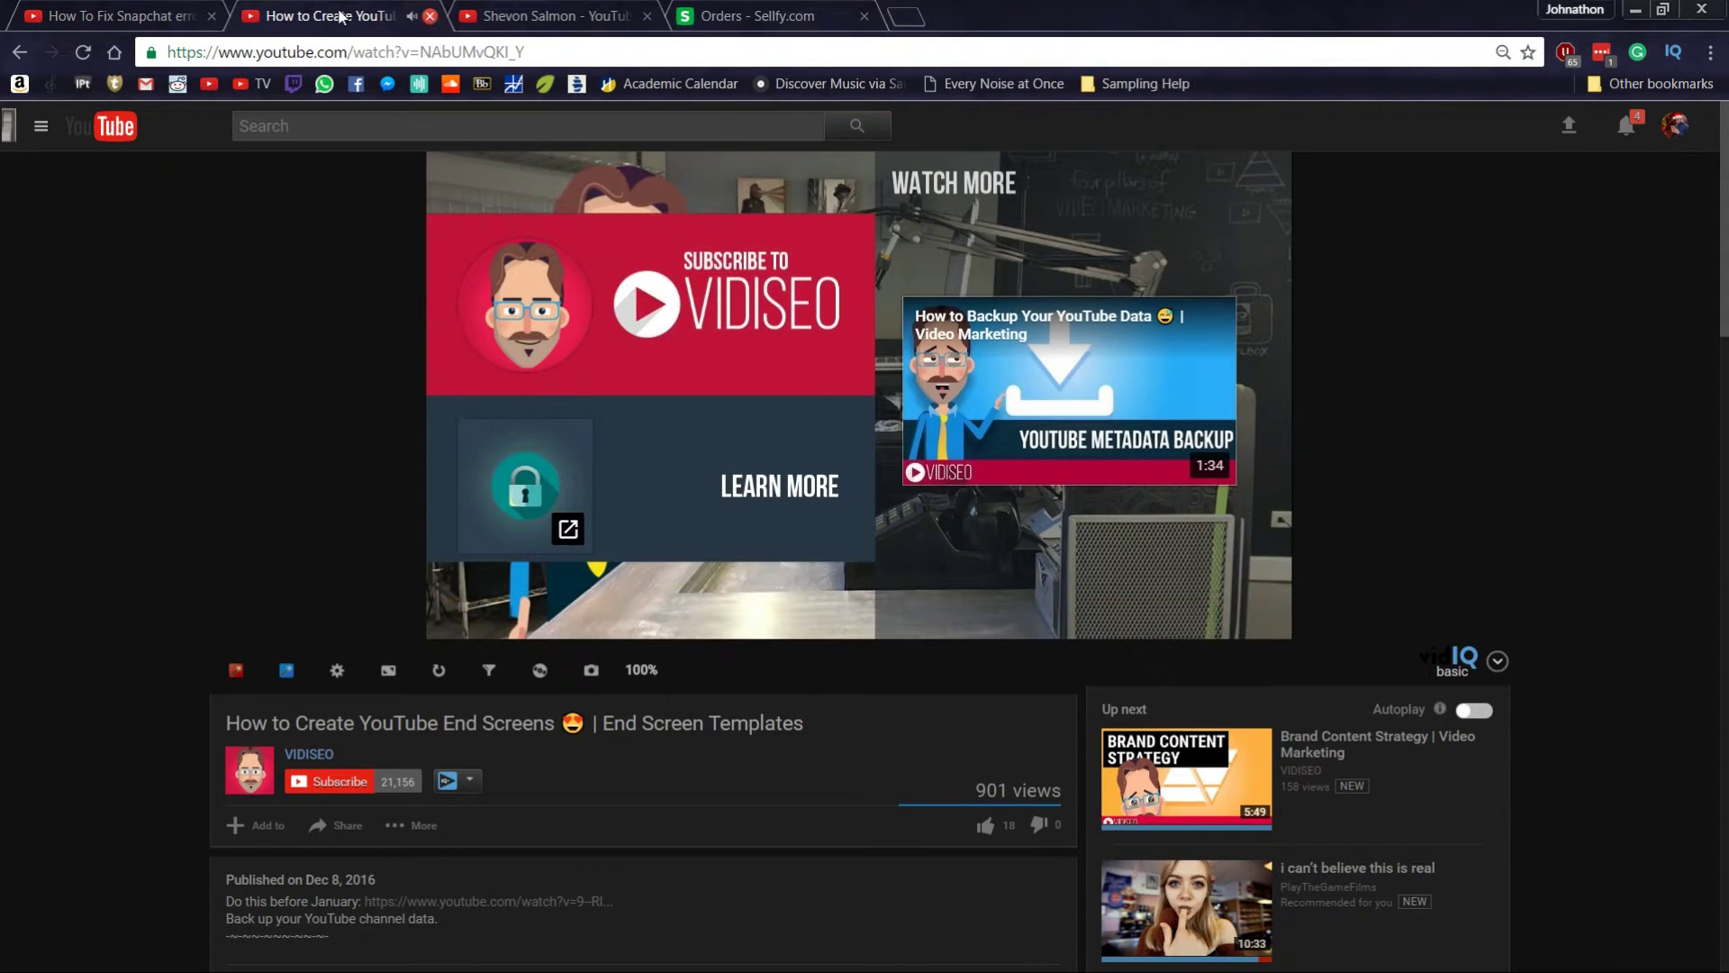
click(430, 15)
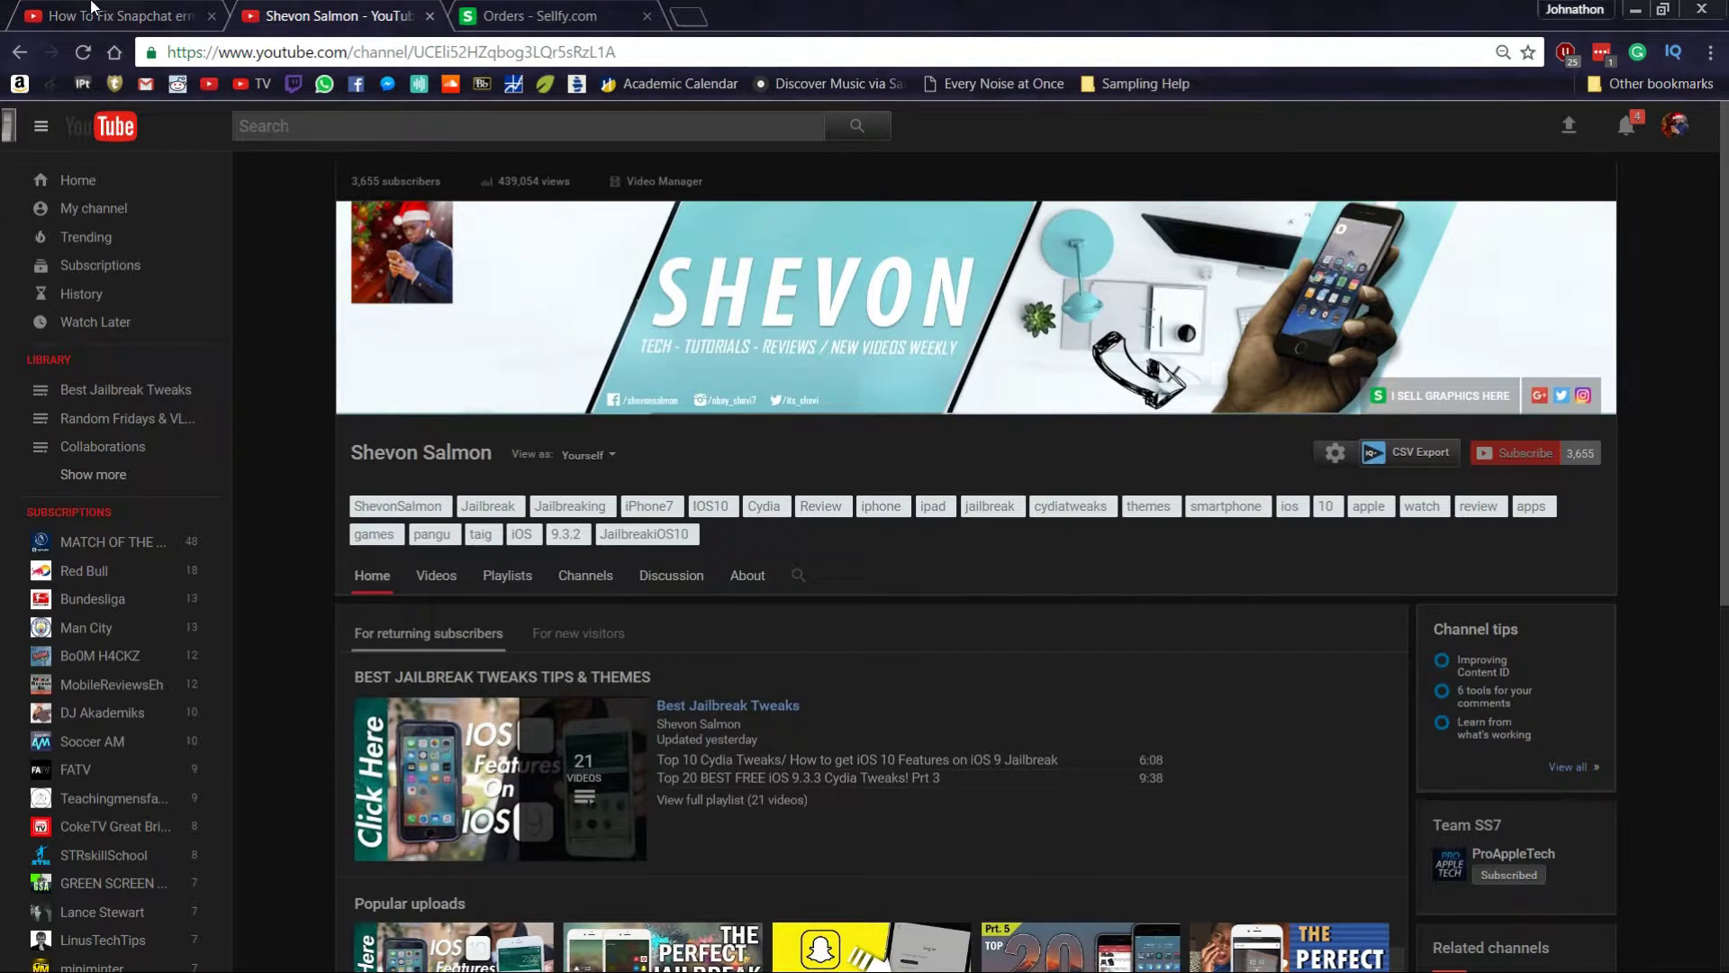
Step: Switch to the "How To Fix Snapchat error" video and play and pause its end screen to examine the layout
key(ctrl+shift+Tab)
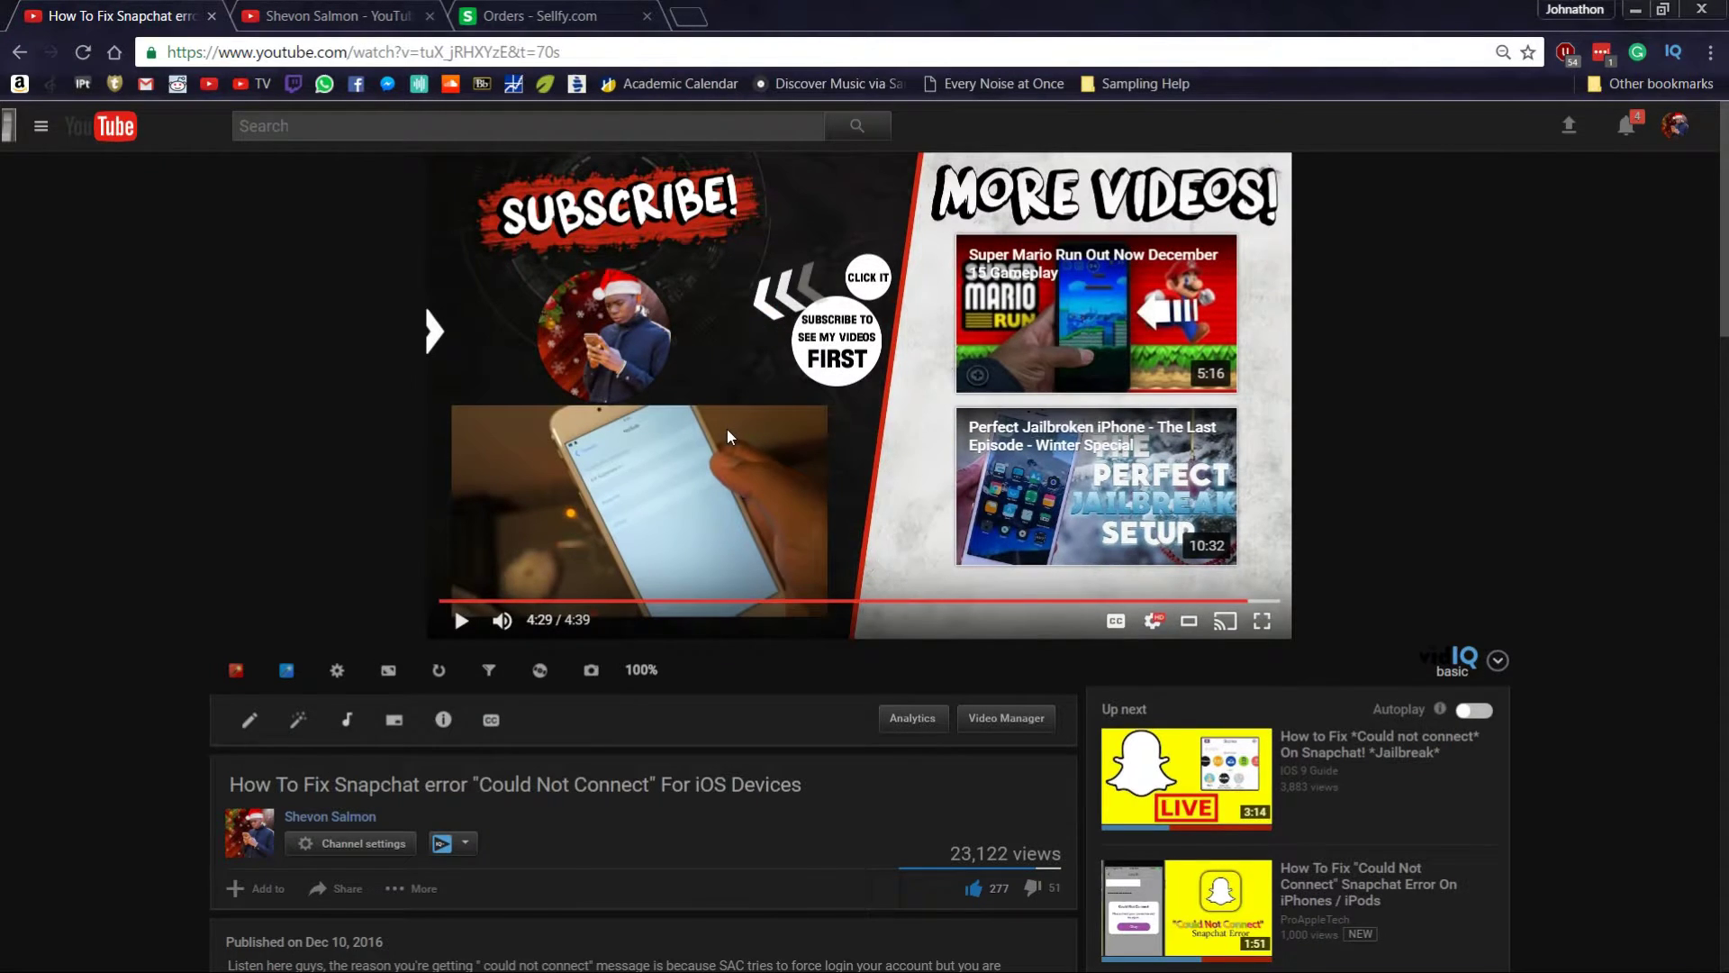
click(718, 446)
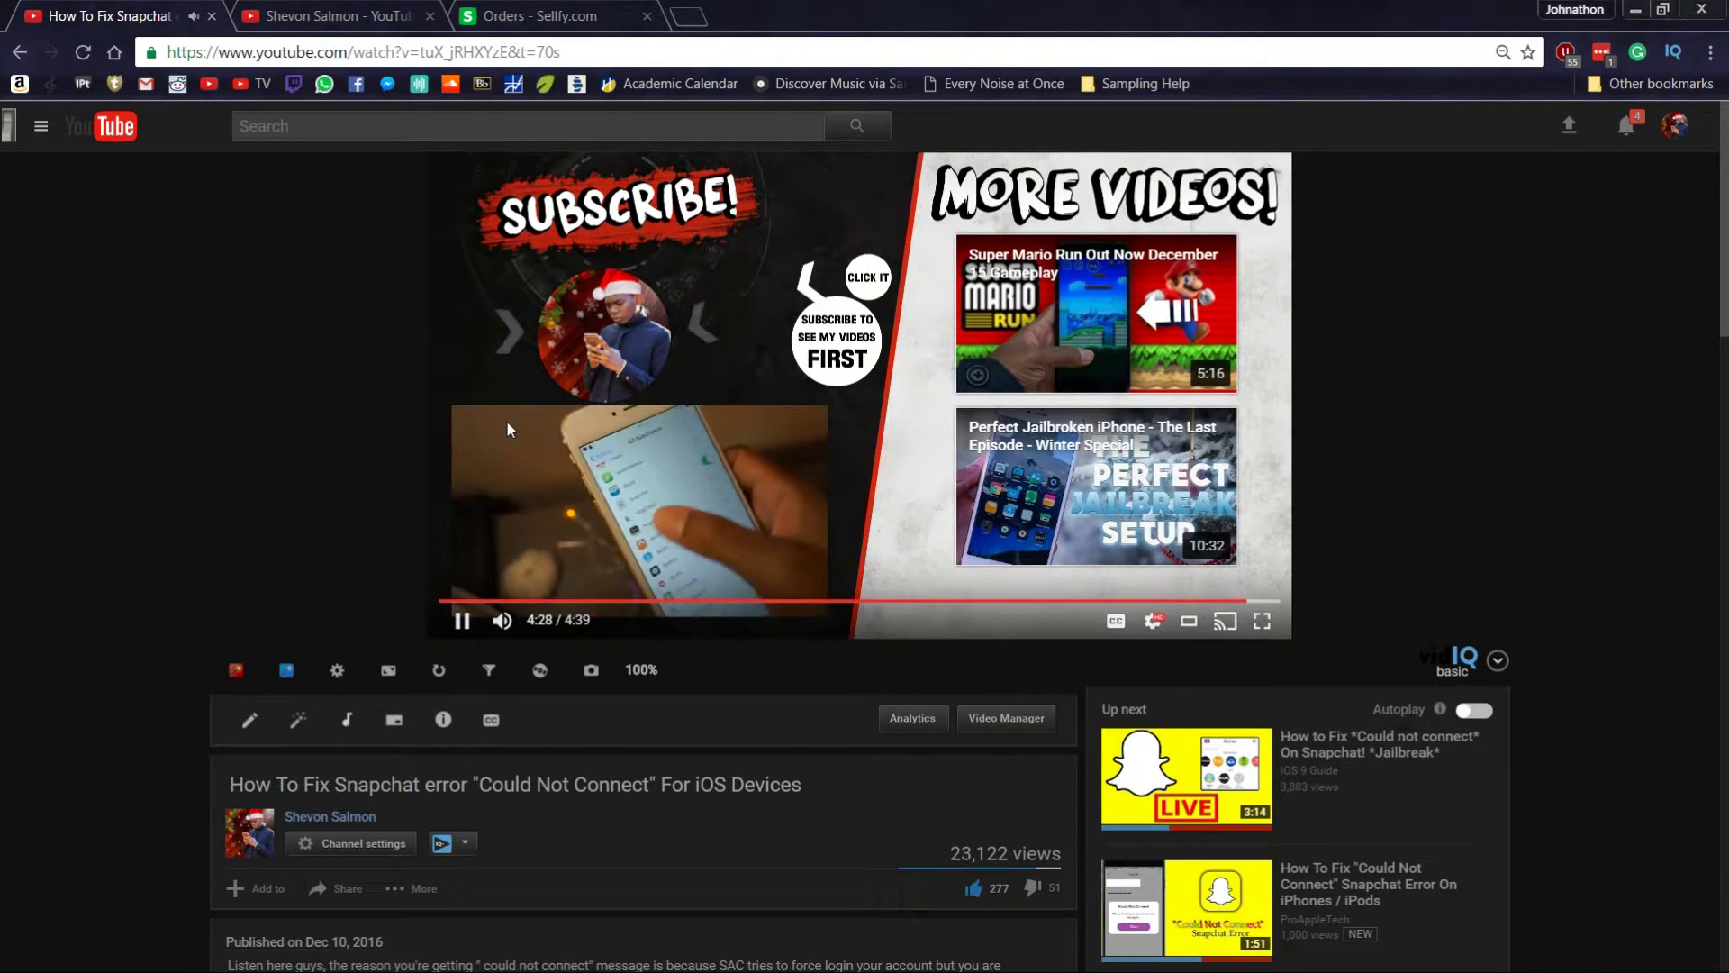
click(705, 403)
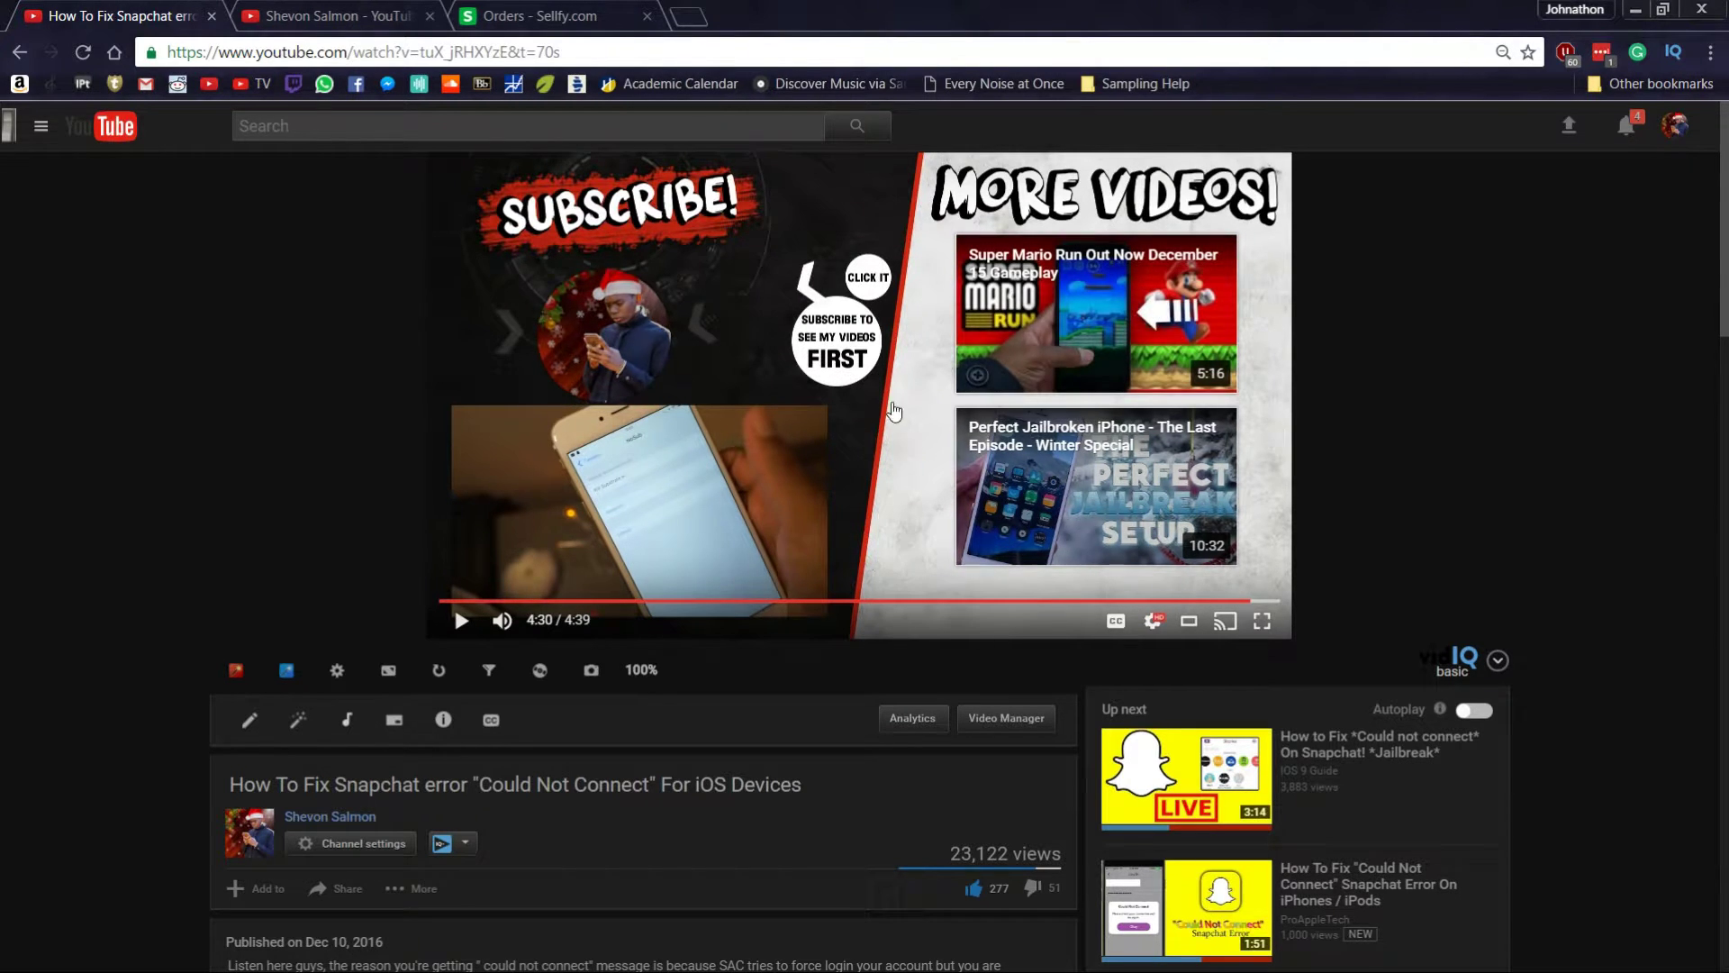
click(725, 429)
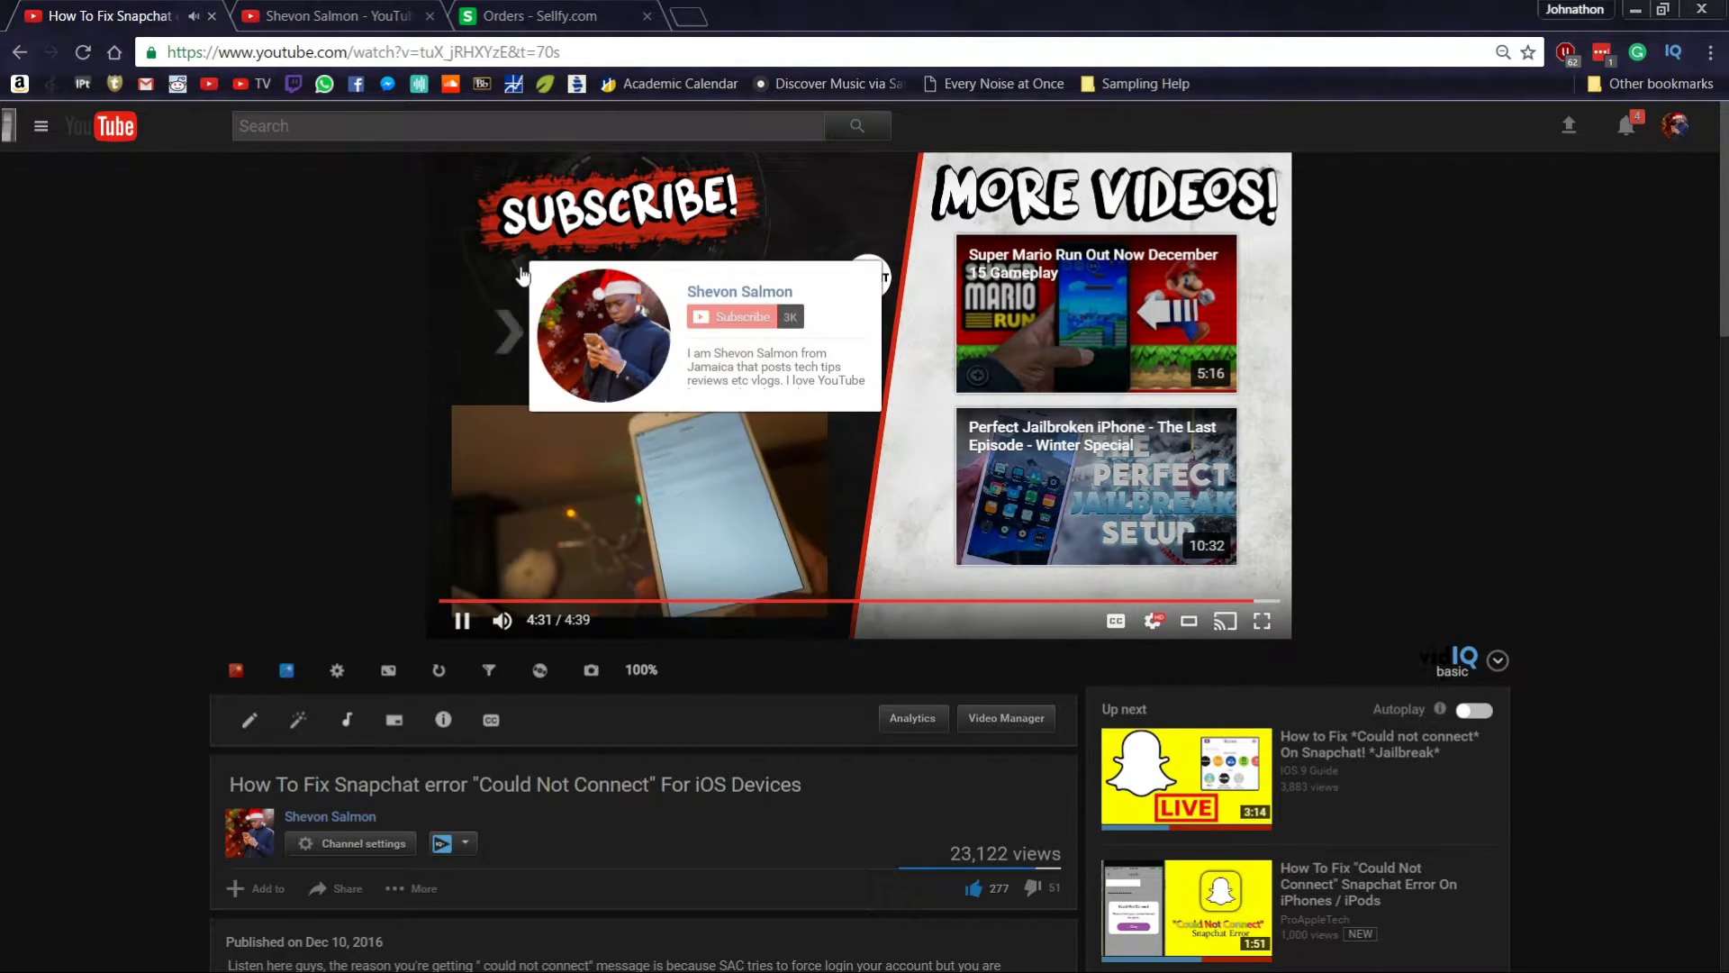
click(617, 413)
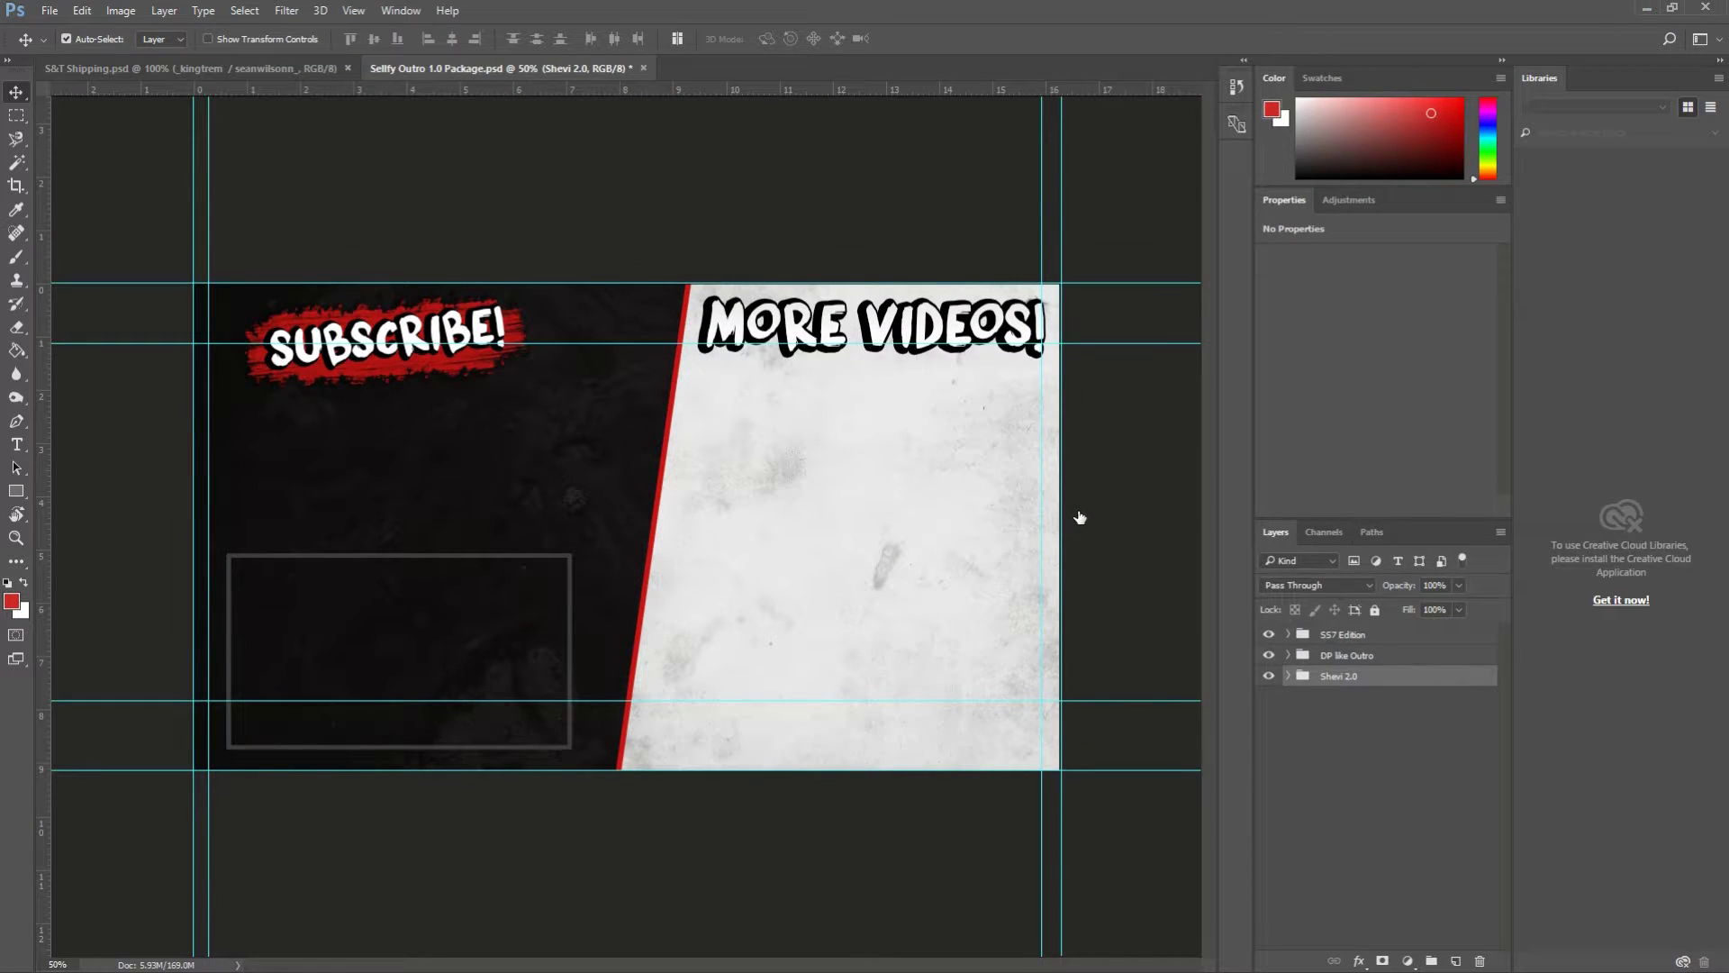
Step: In Photoshop, preview the three outro templates by hiding the SS7 Edition and DP like Outro groups in turn, and show both again
click(1345, 635)
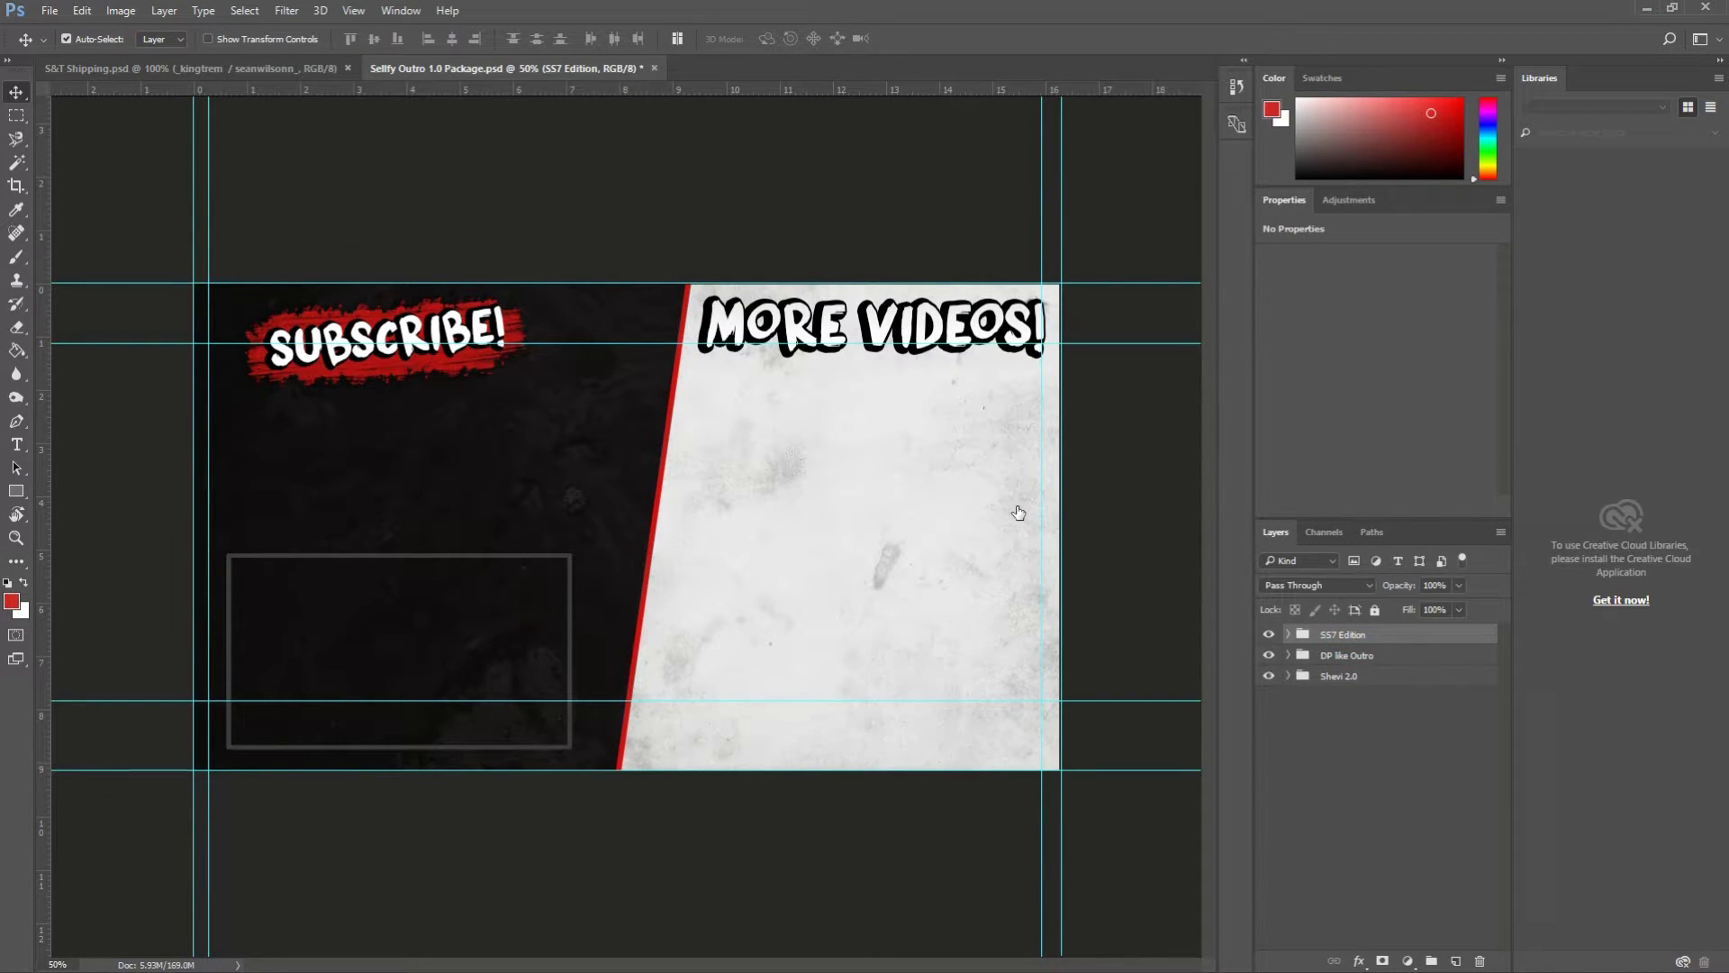
click(1268, 634)
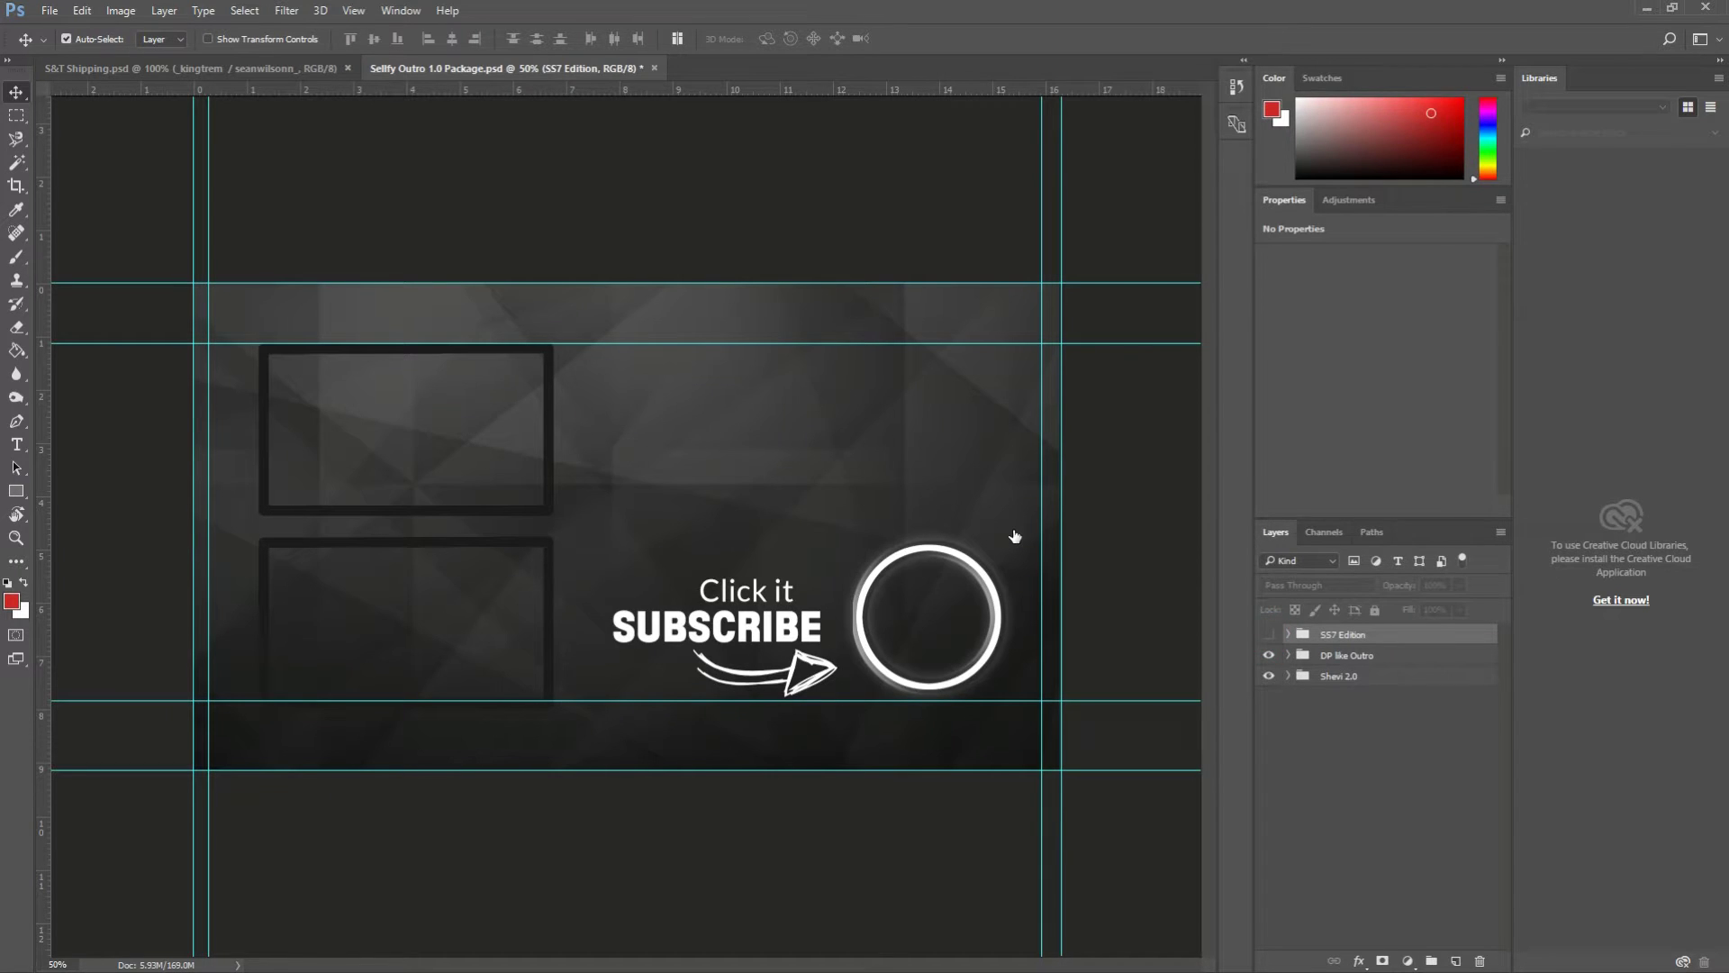
click(1269, 655)
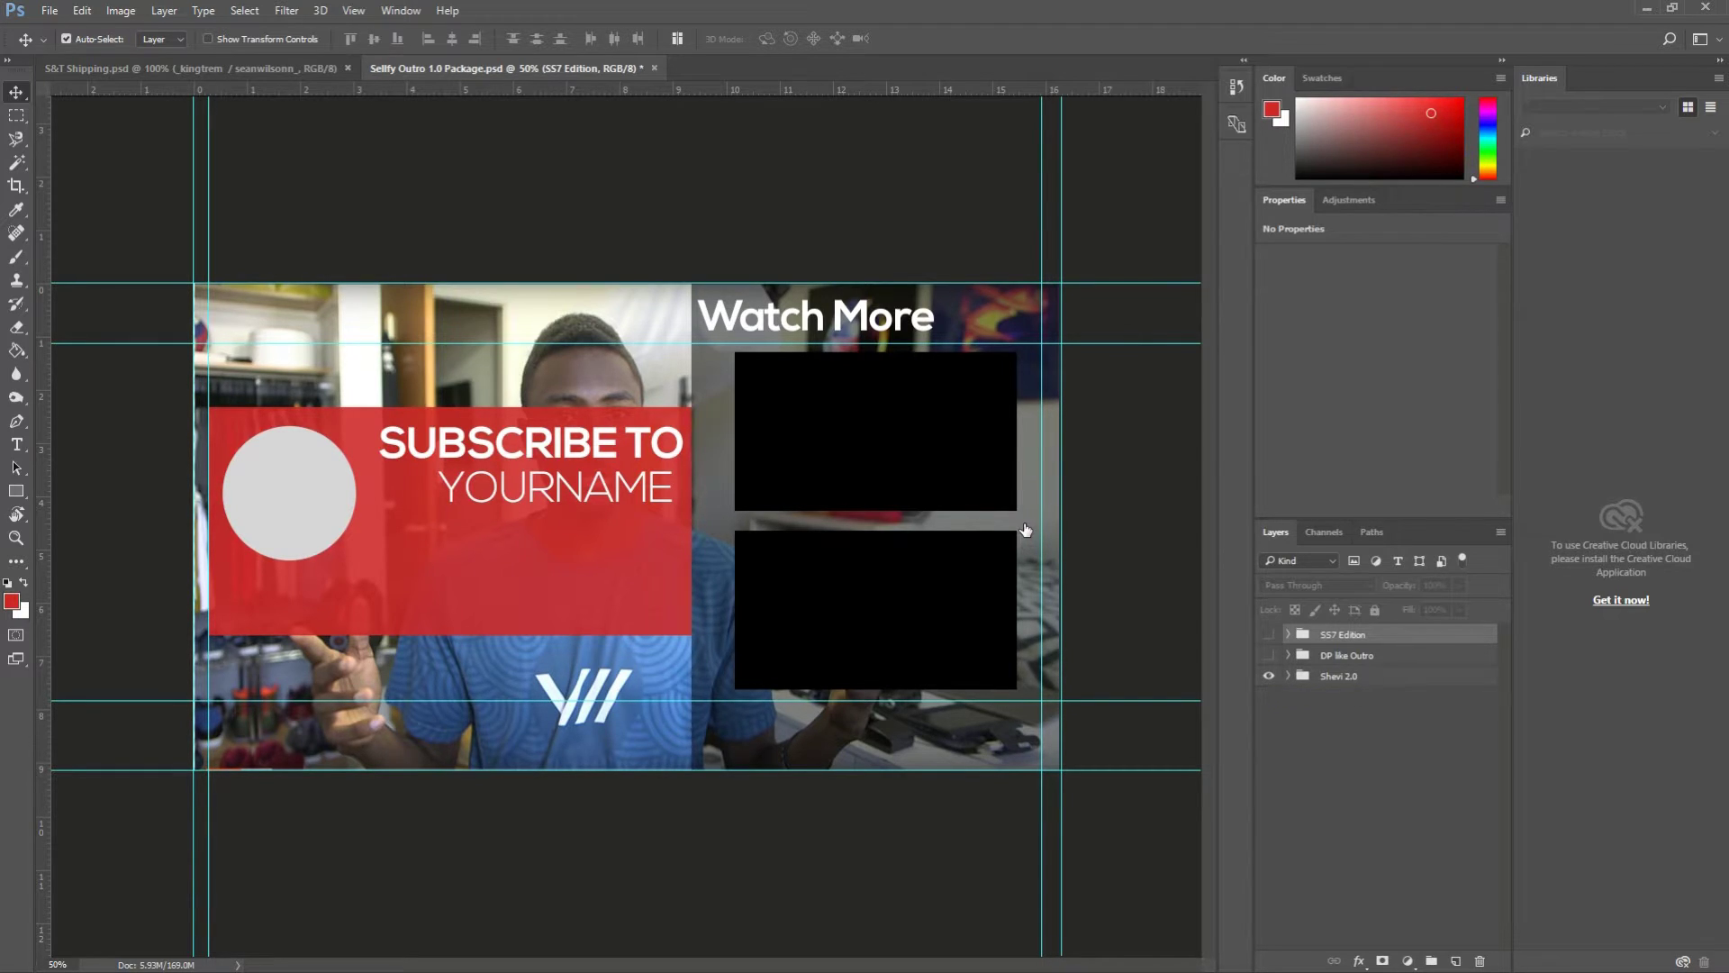
click(1269, 633)
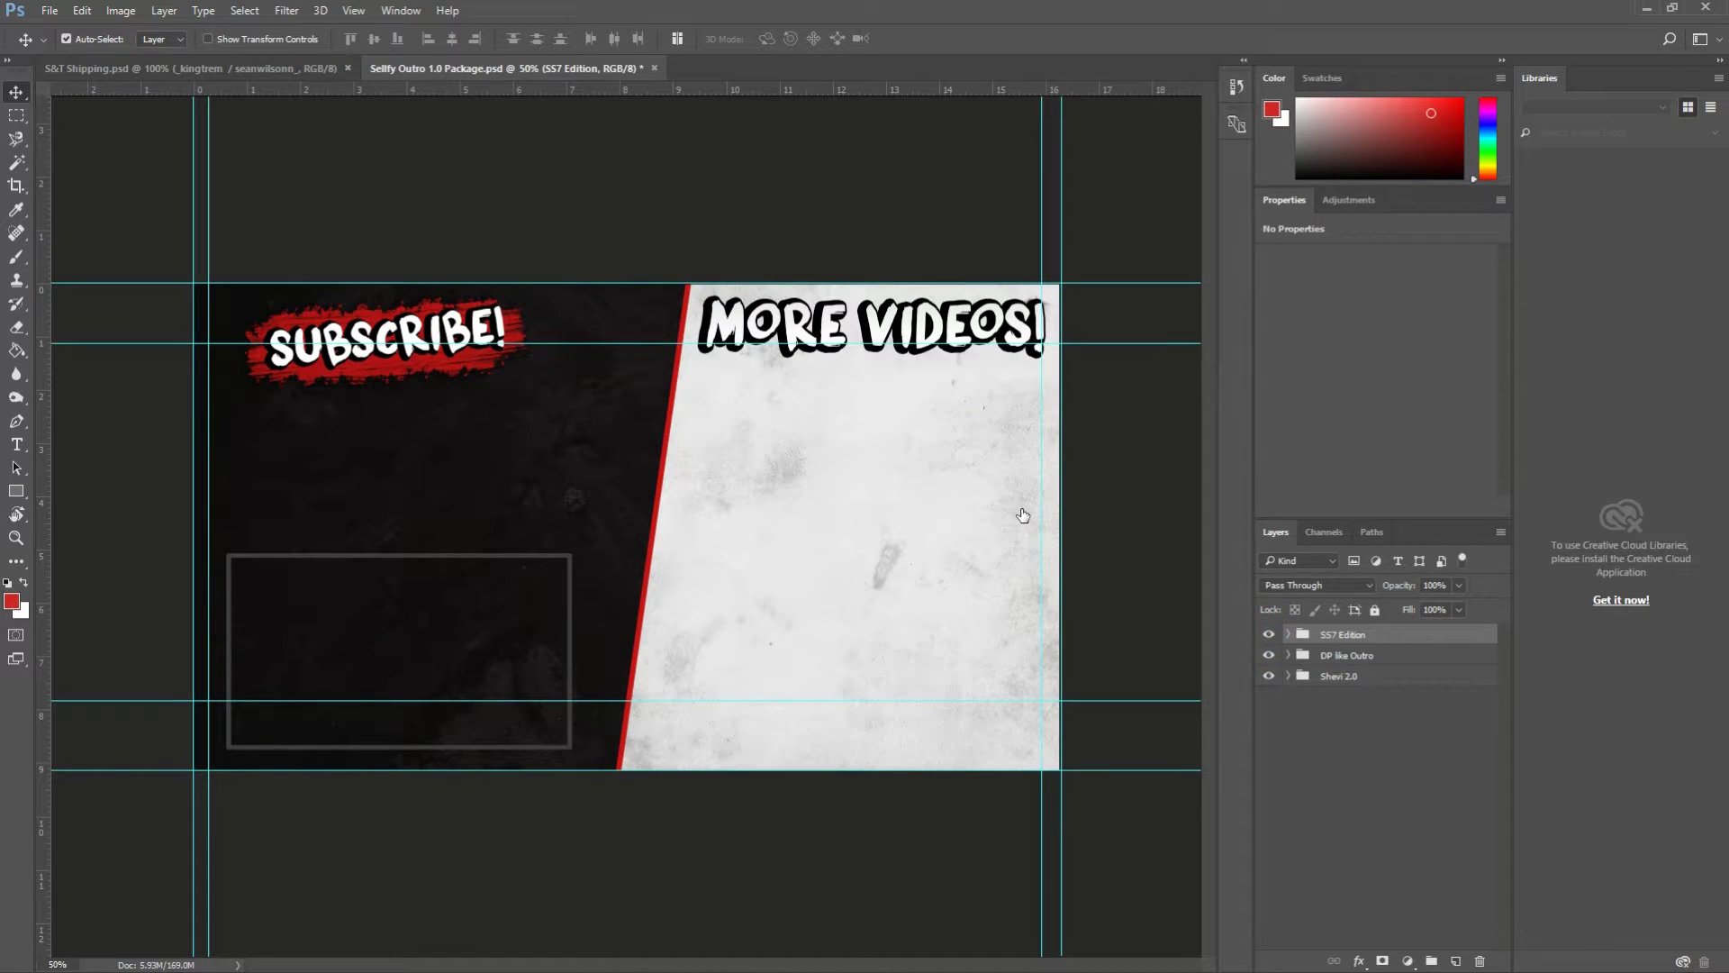
Step: Show the Edit Circles - Boxes group in SS7 Edition and move its two Video or Playlist boxes down 20 px to Y 171 px
click(1288, 634)
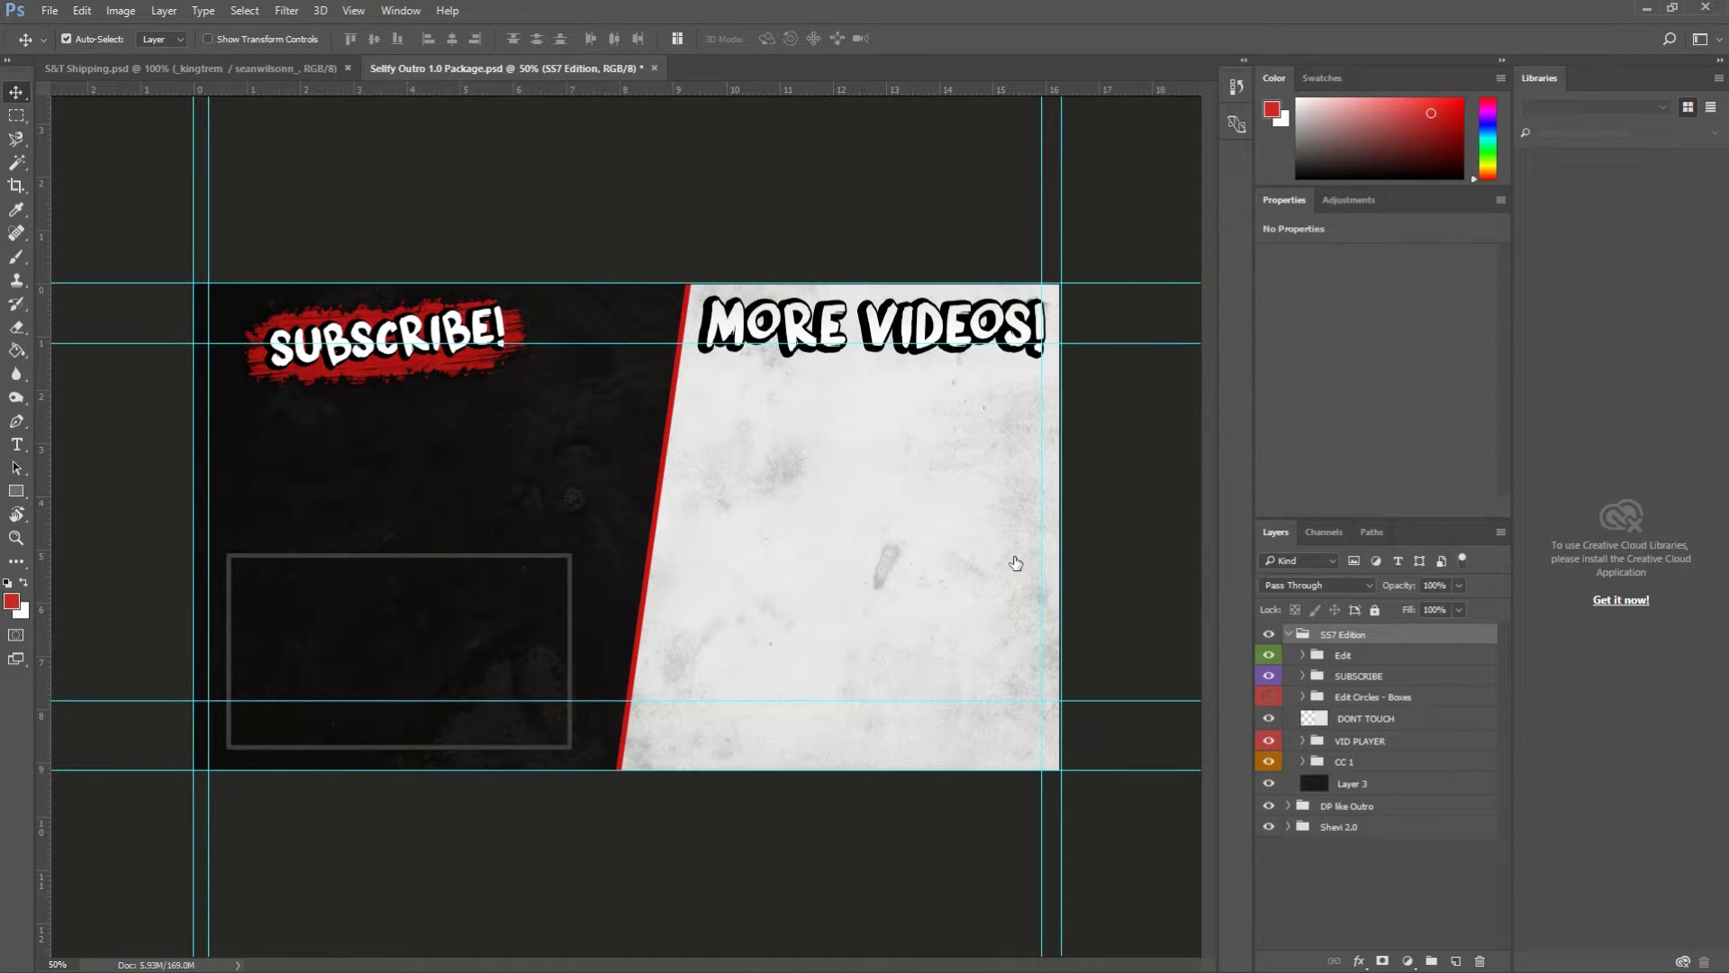
click(1269, 696)
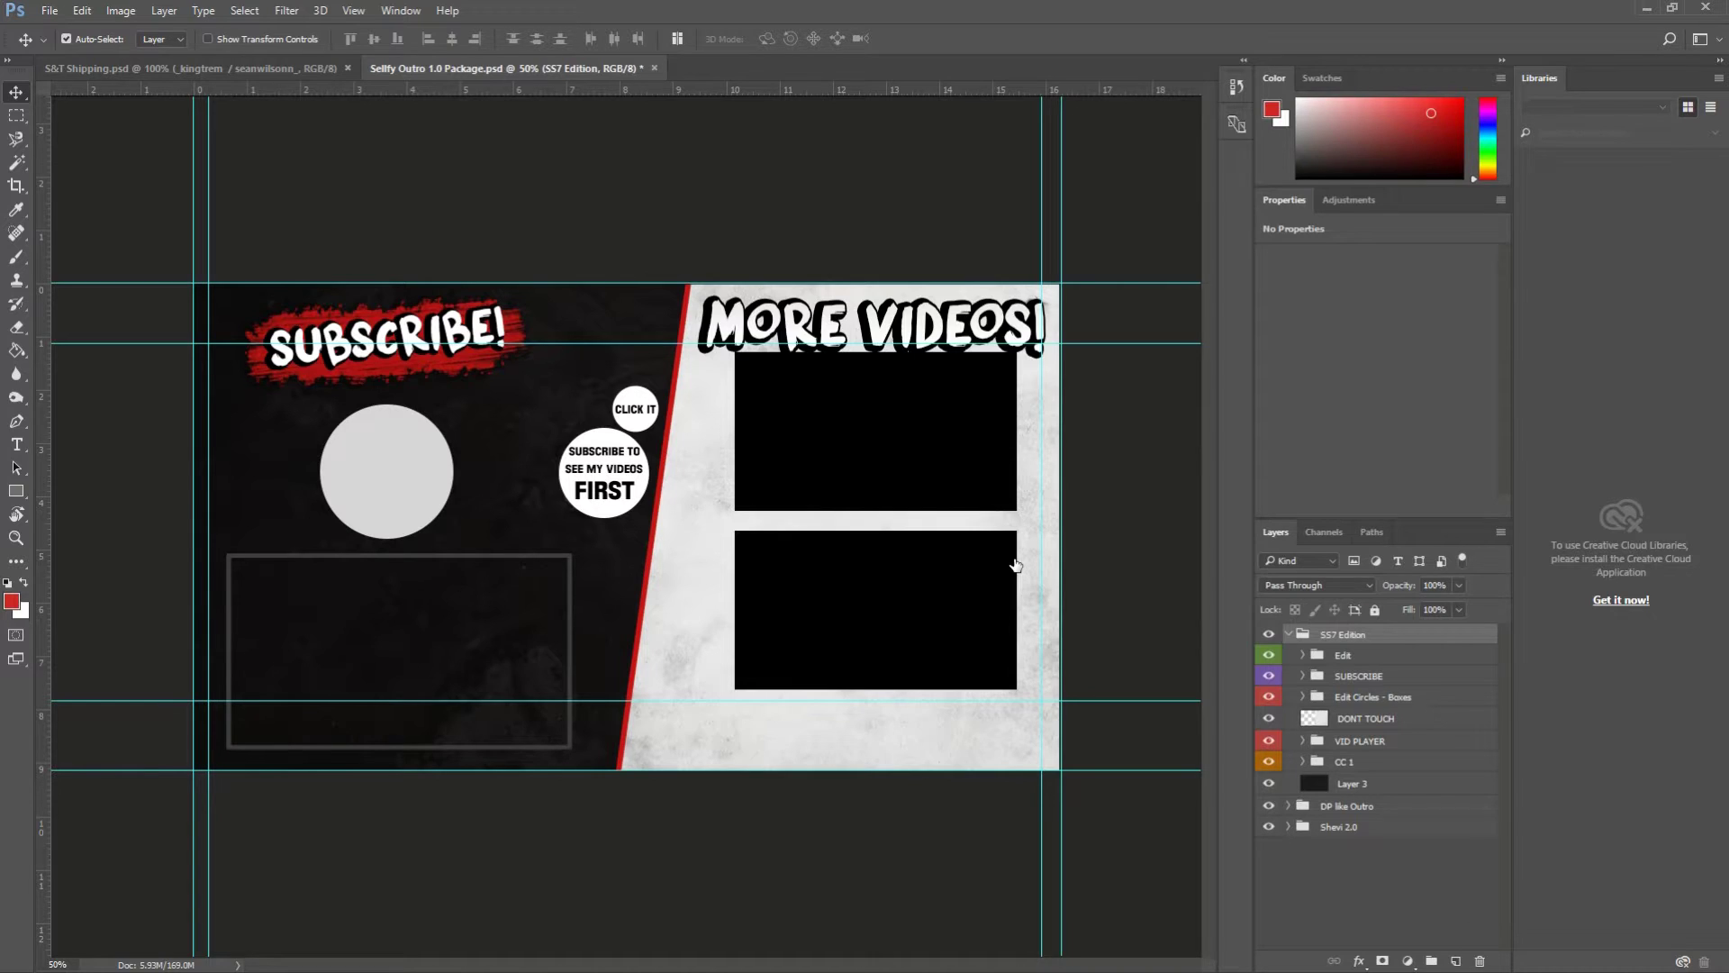
click(1345, 699)
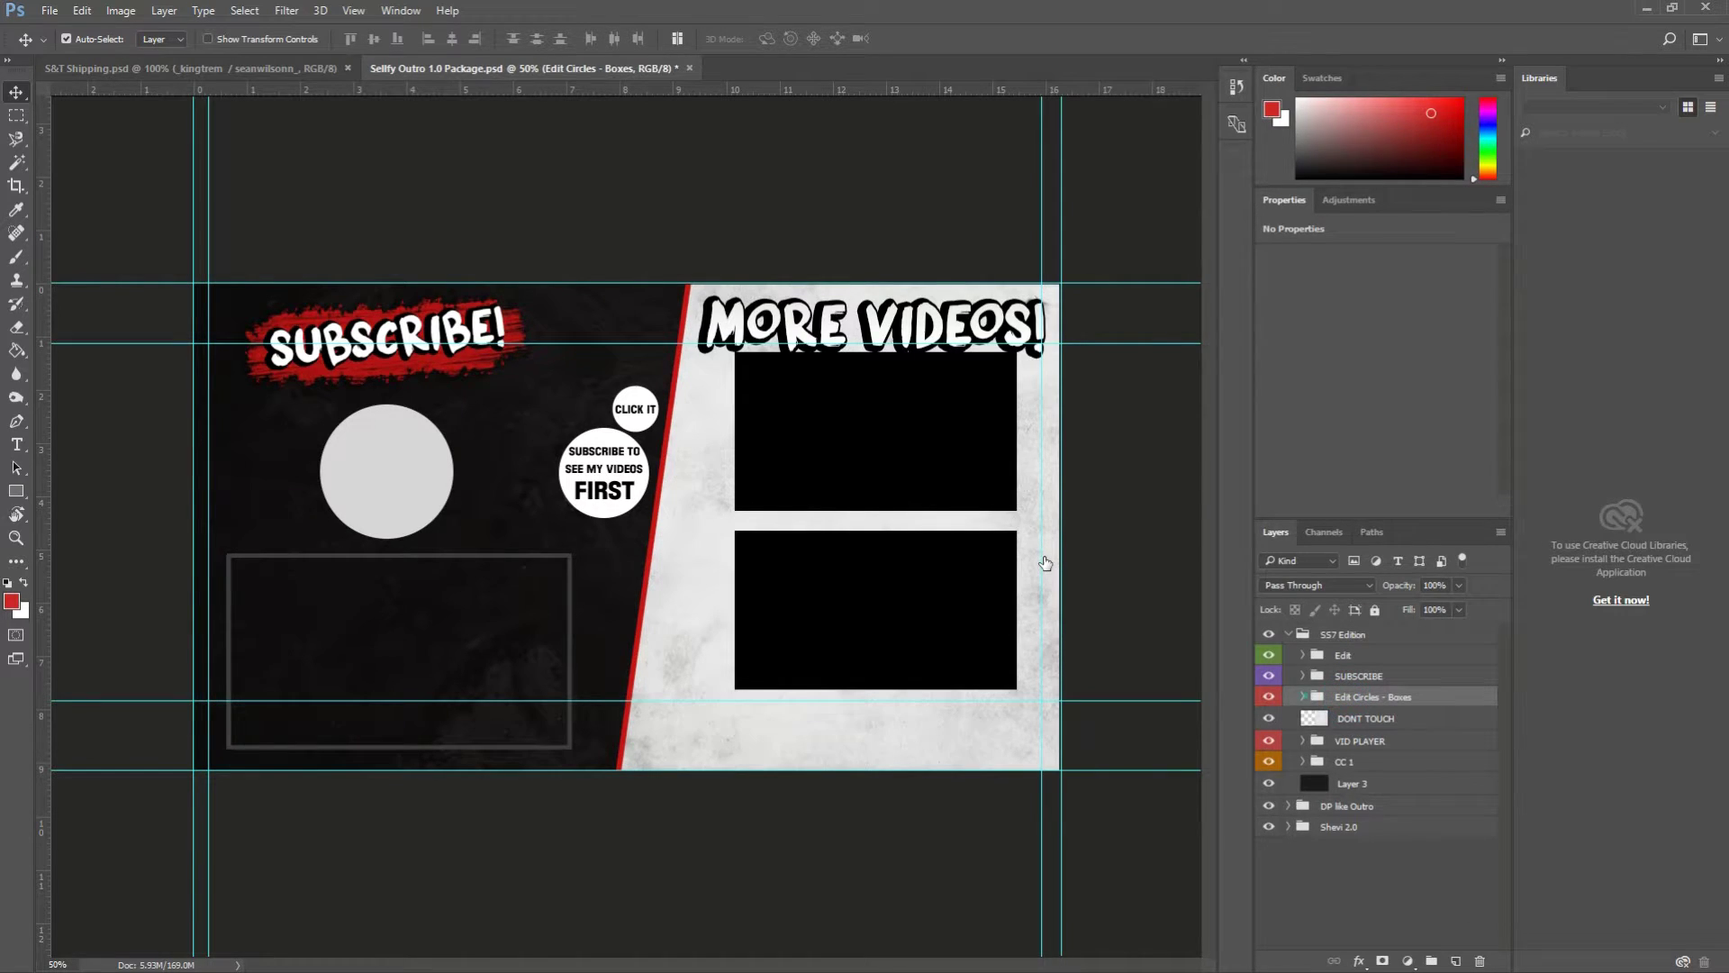
click(1302, 696)
click(1361, 719)
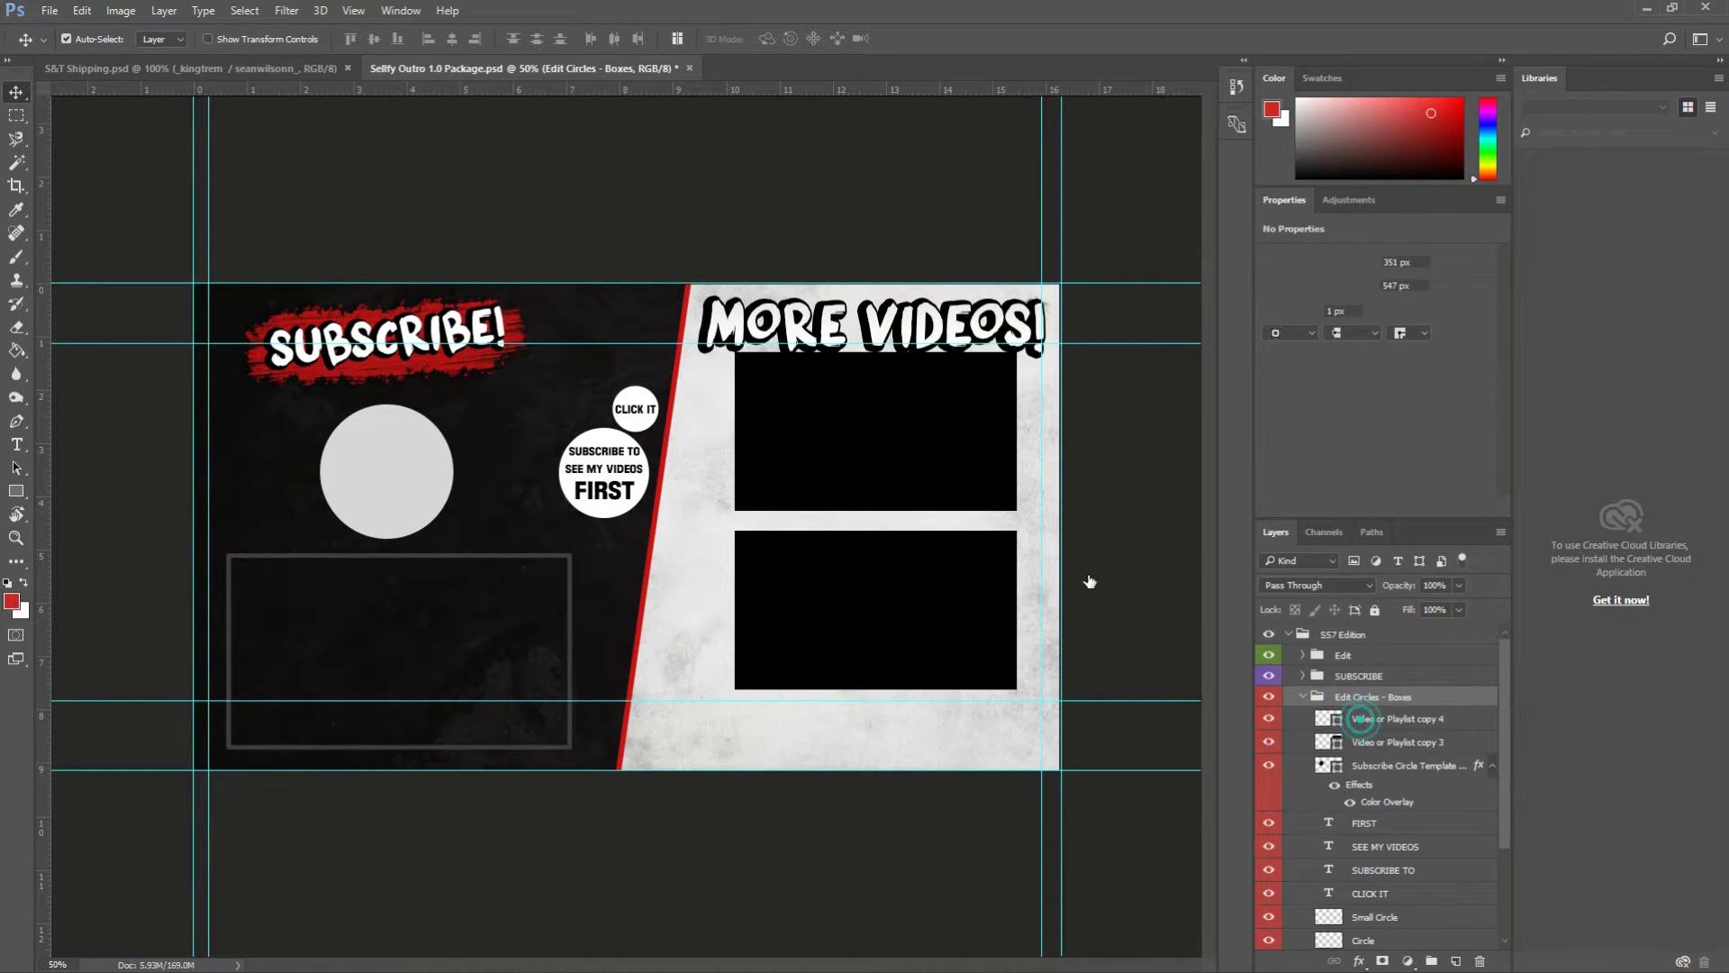
shift+click(1360, 739)
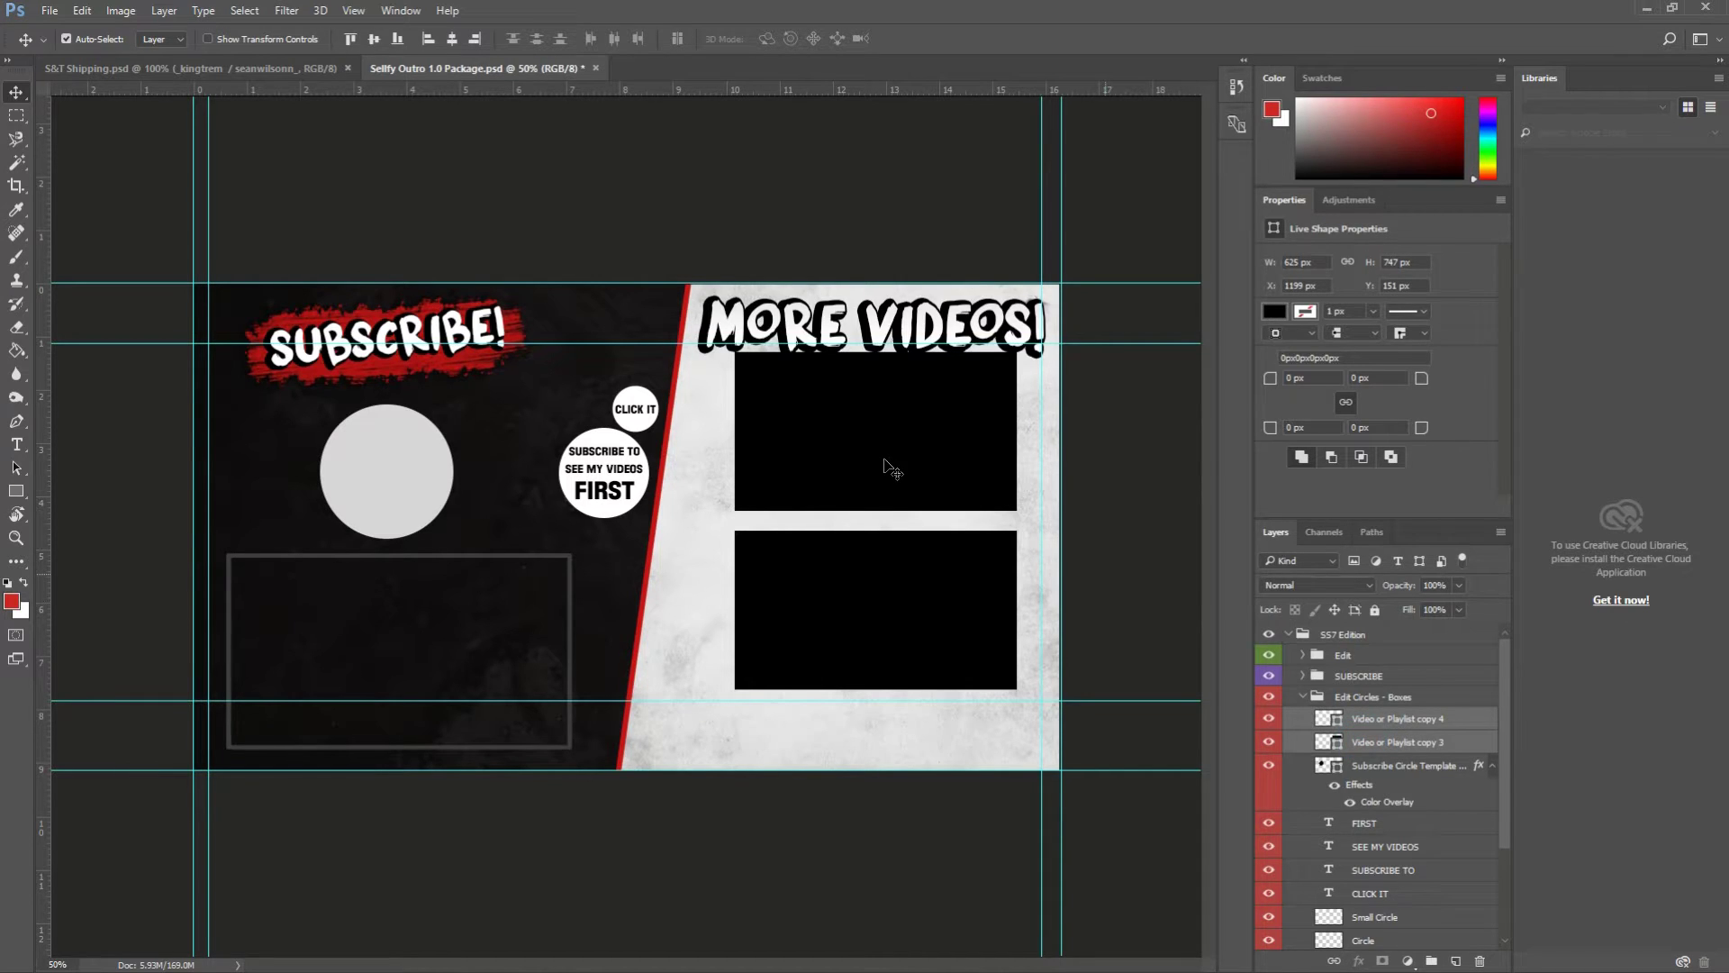
key(shift+Down)
key(shift+Down)
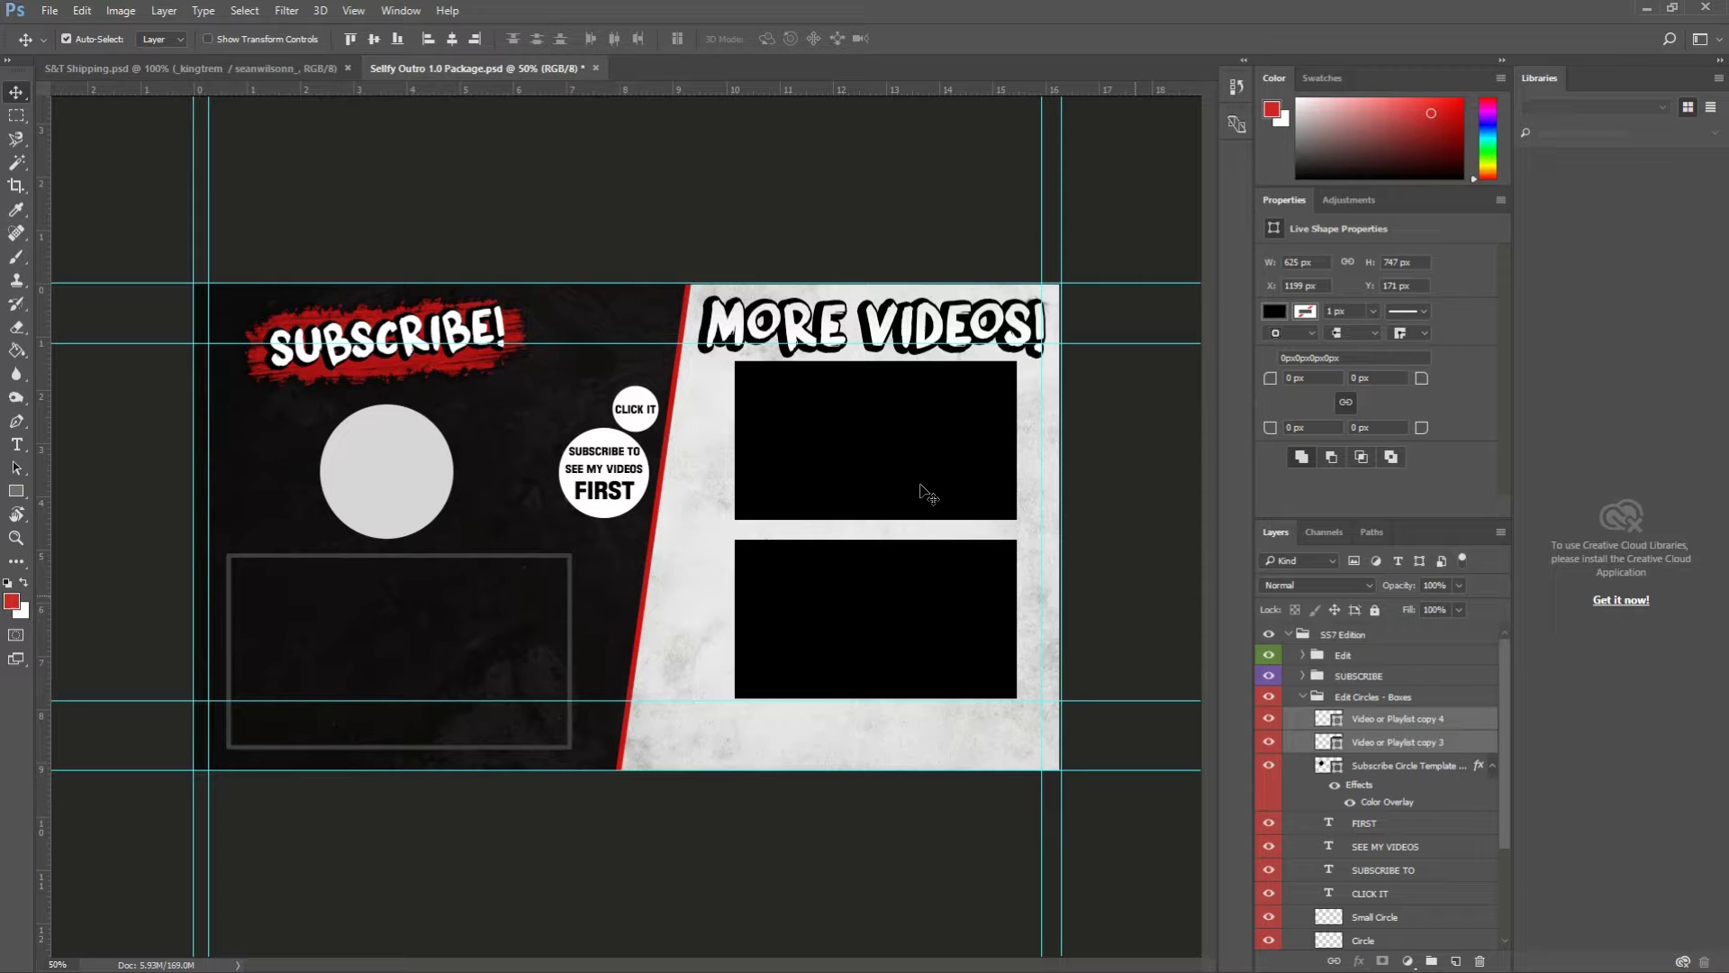
click(1302, 696)
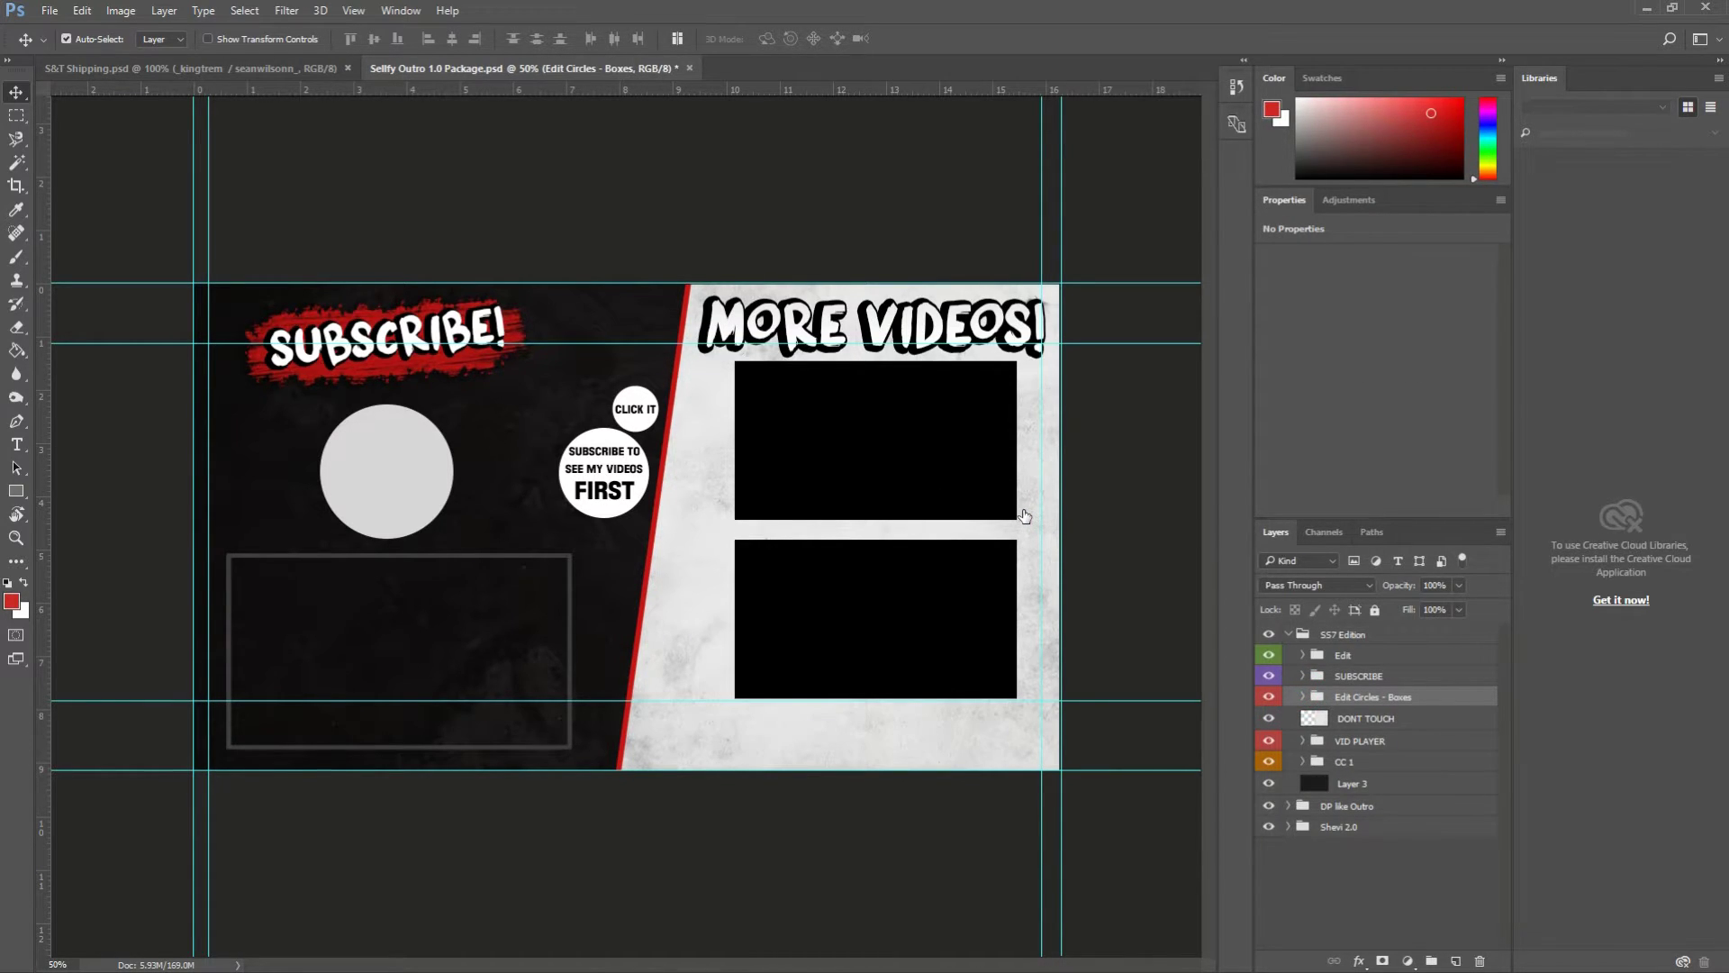
click(1288, 634)
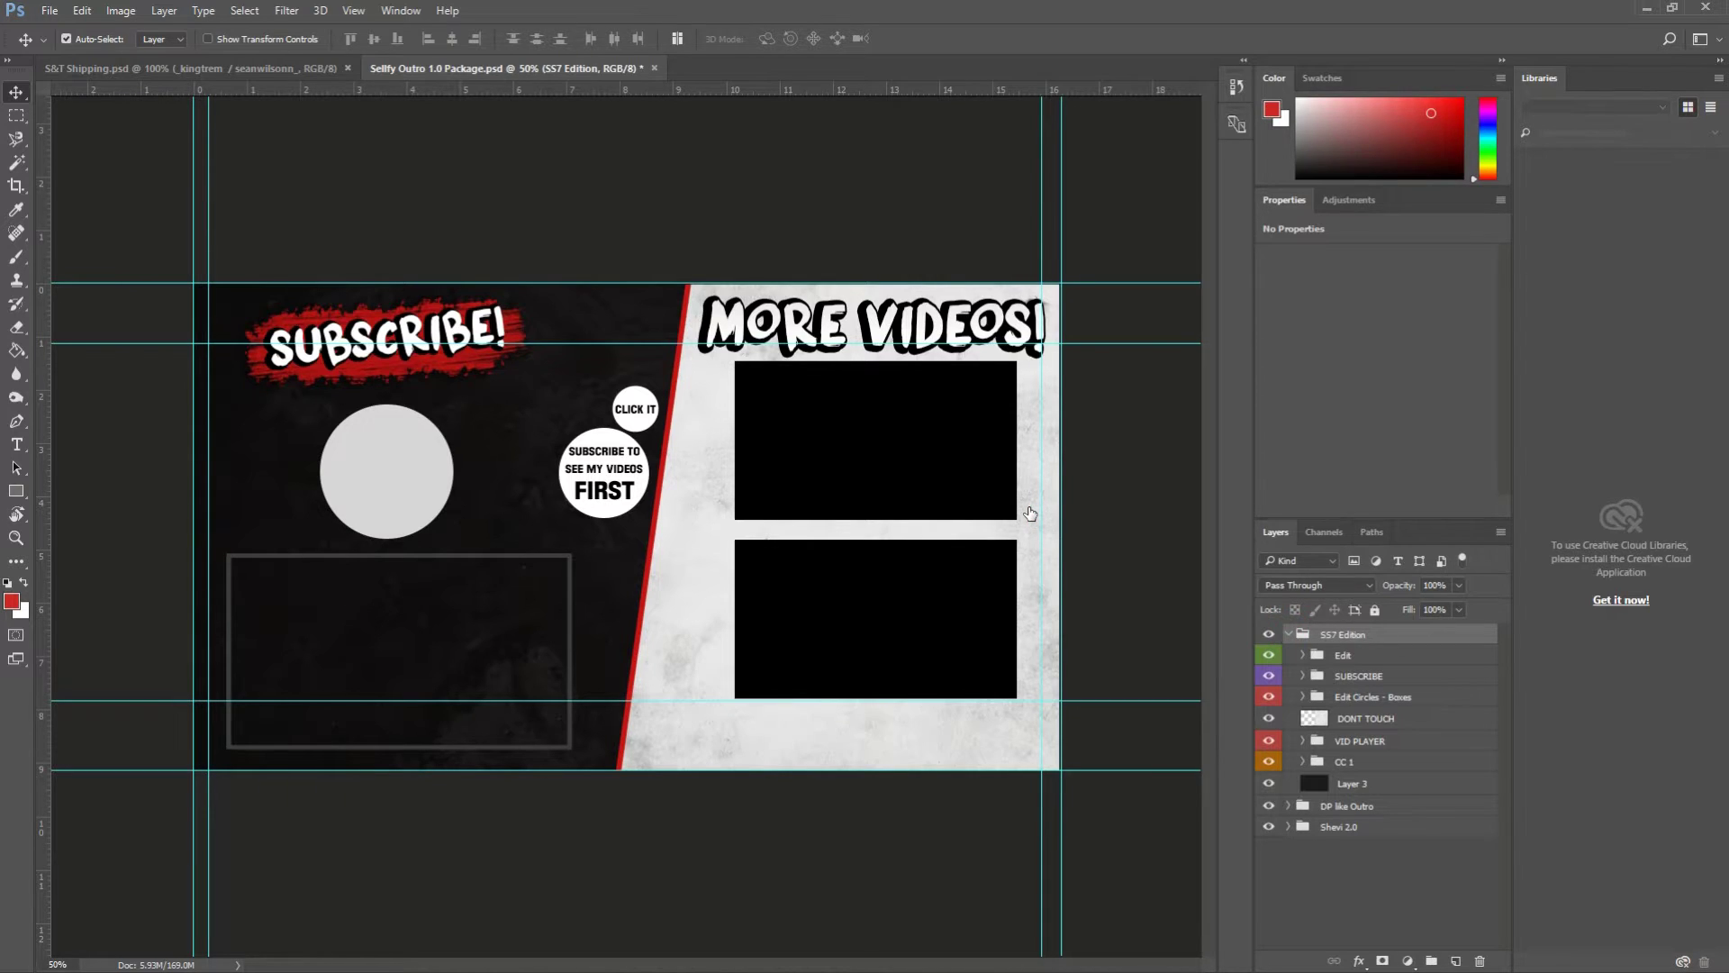
click(1288, 634)
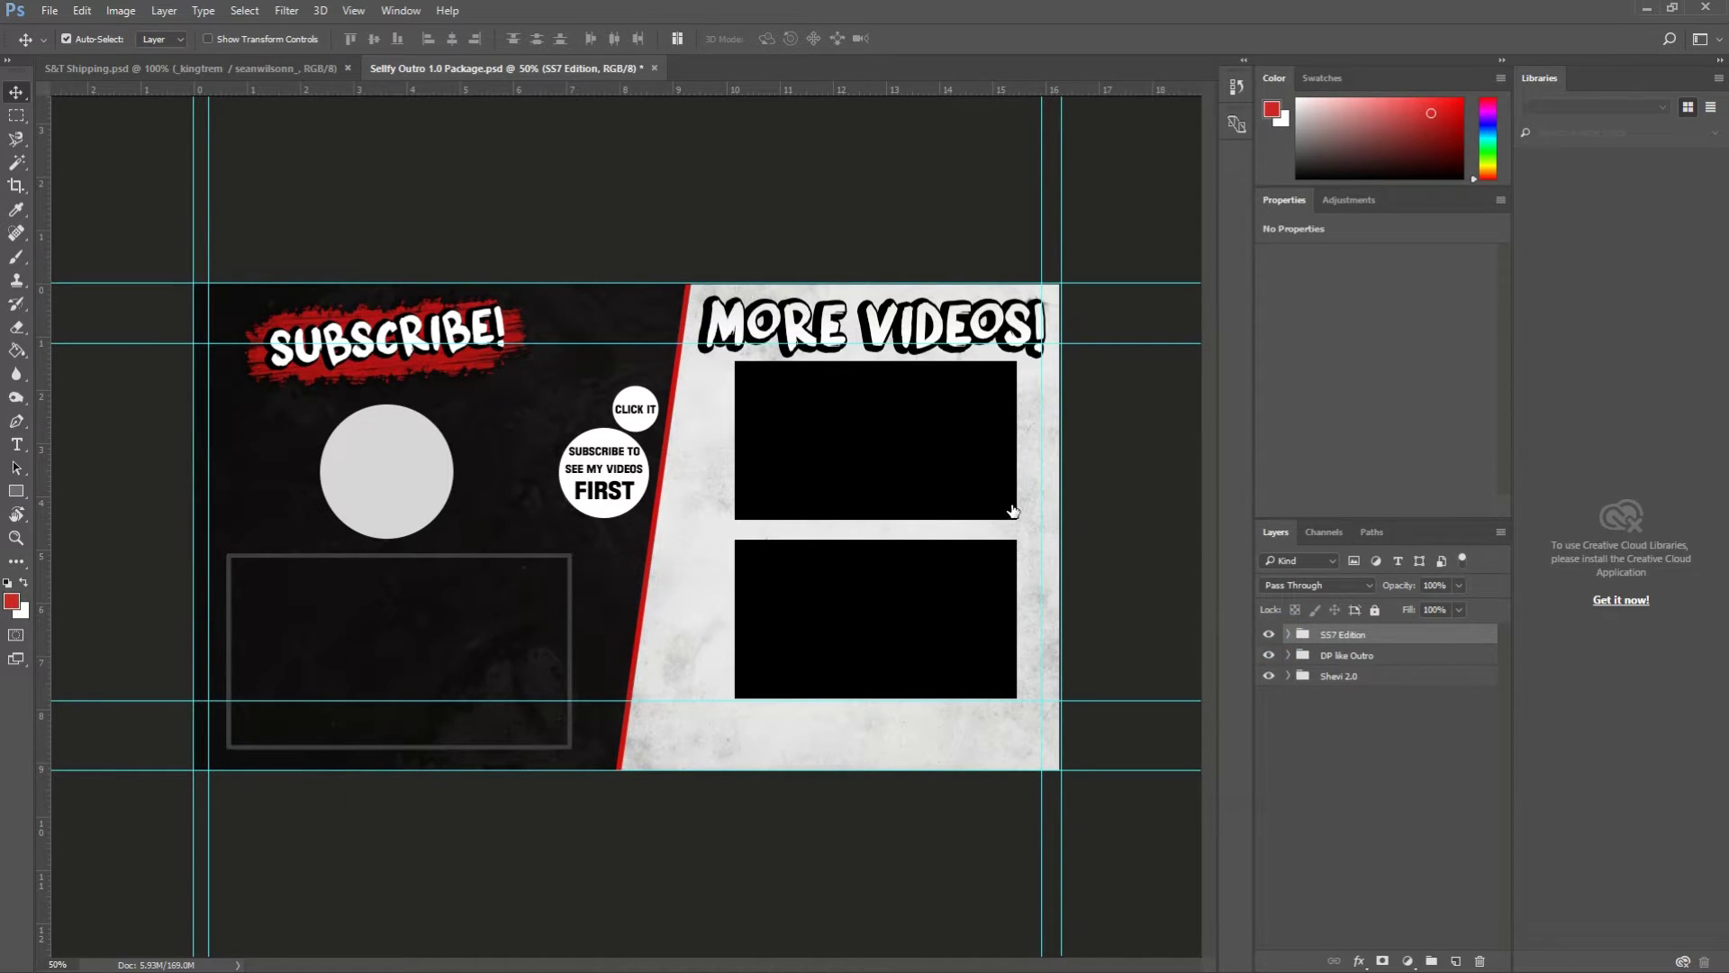
Step: Hide the SS7 Edition group, and hide Background and Background 2 in DP like Outro's BG group to use Background 4
key(ctrl+comma)
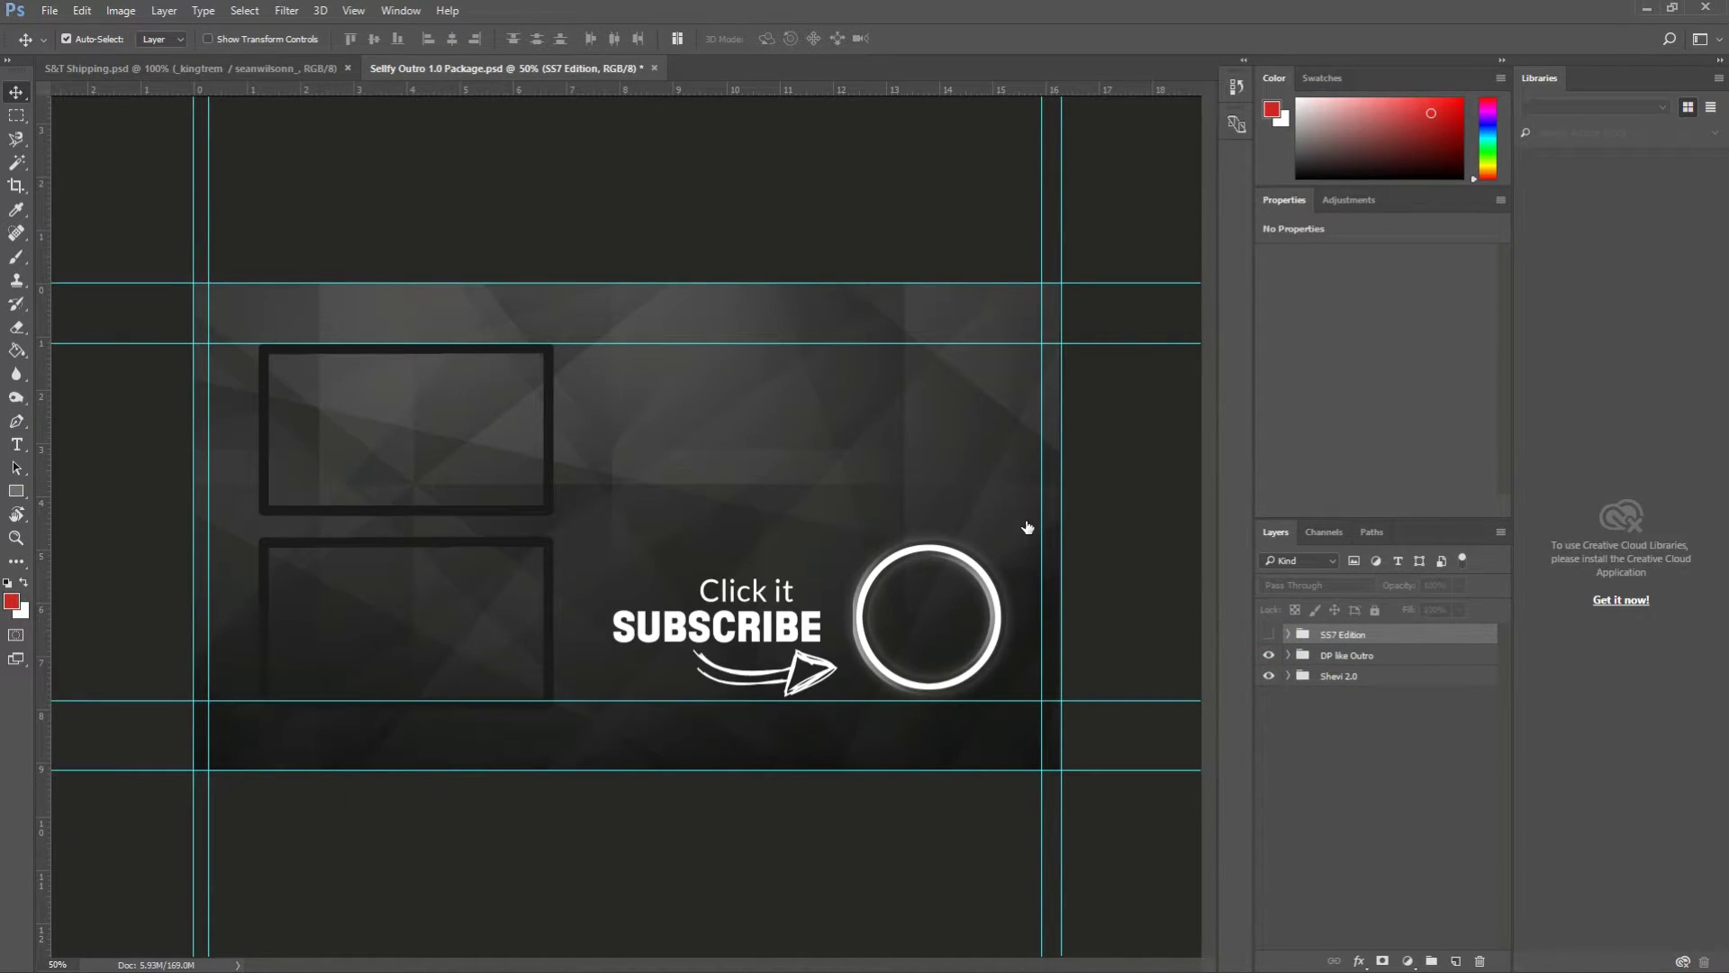
click(1290, 655)
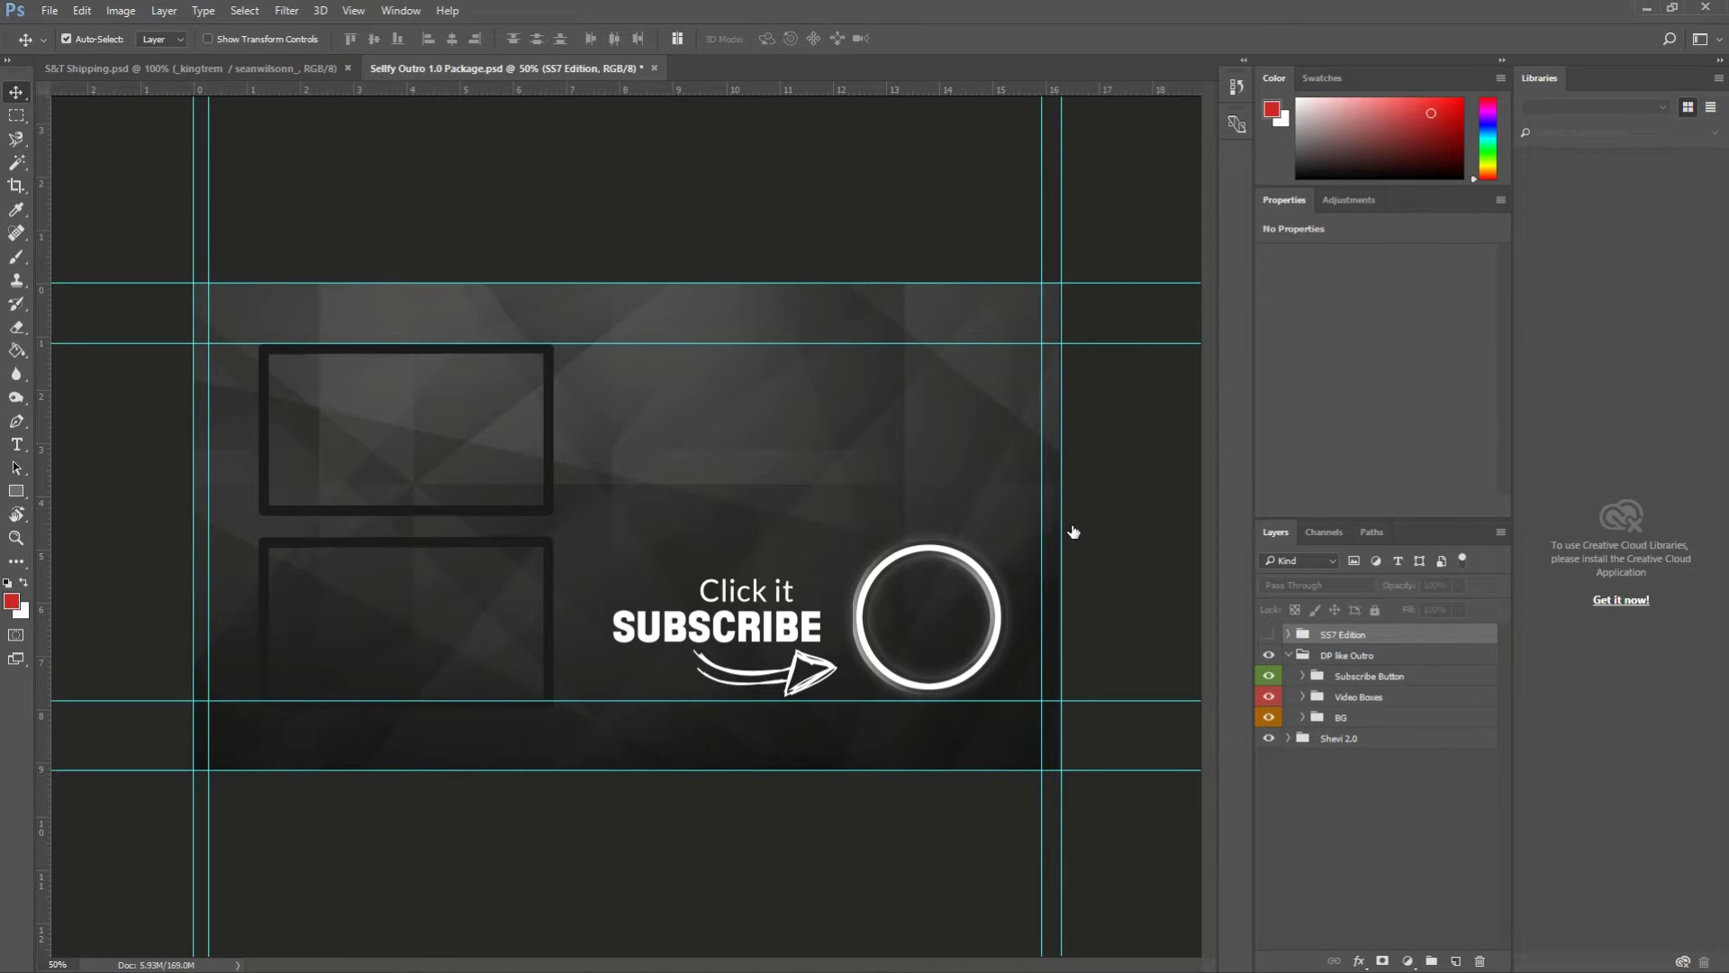
click(1347, 655)
click(1302, 717)
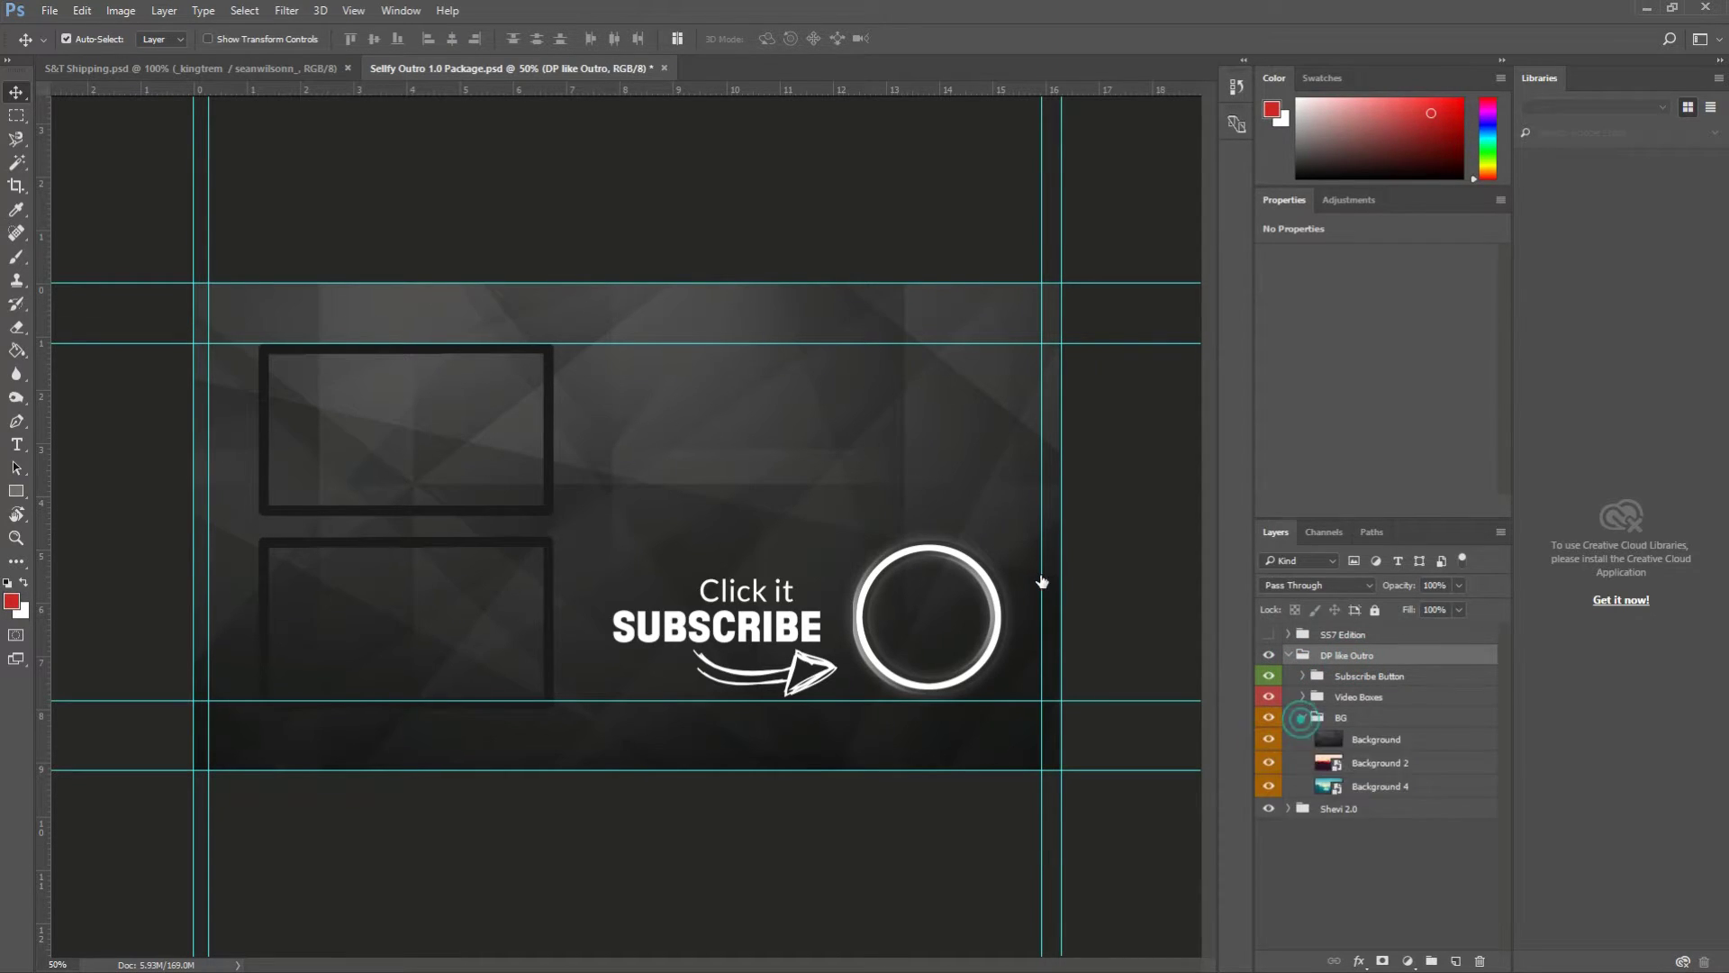
click(1268, 739)
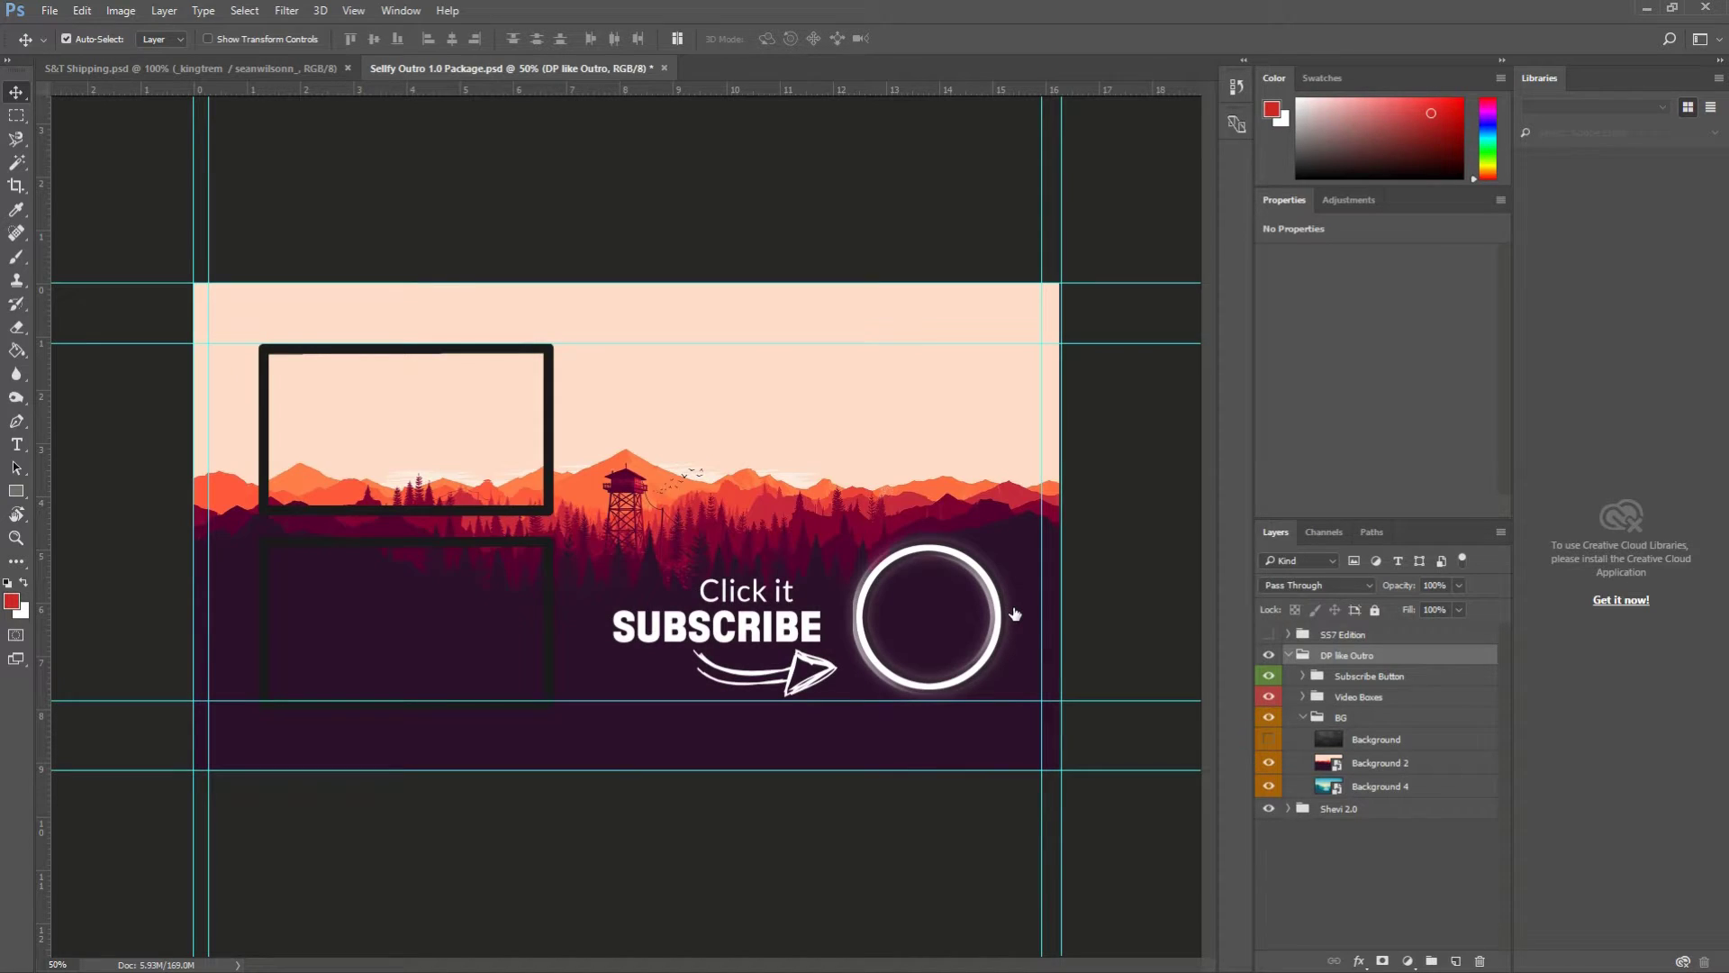
click(1266, 743)
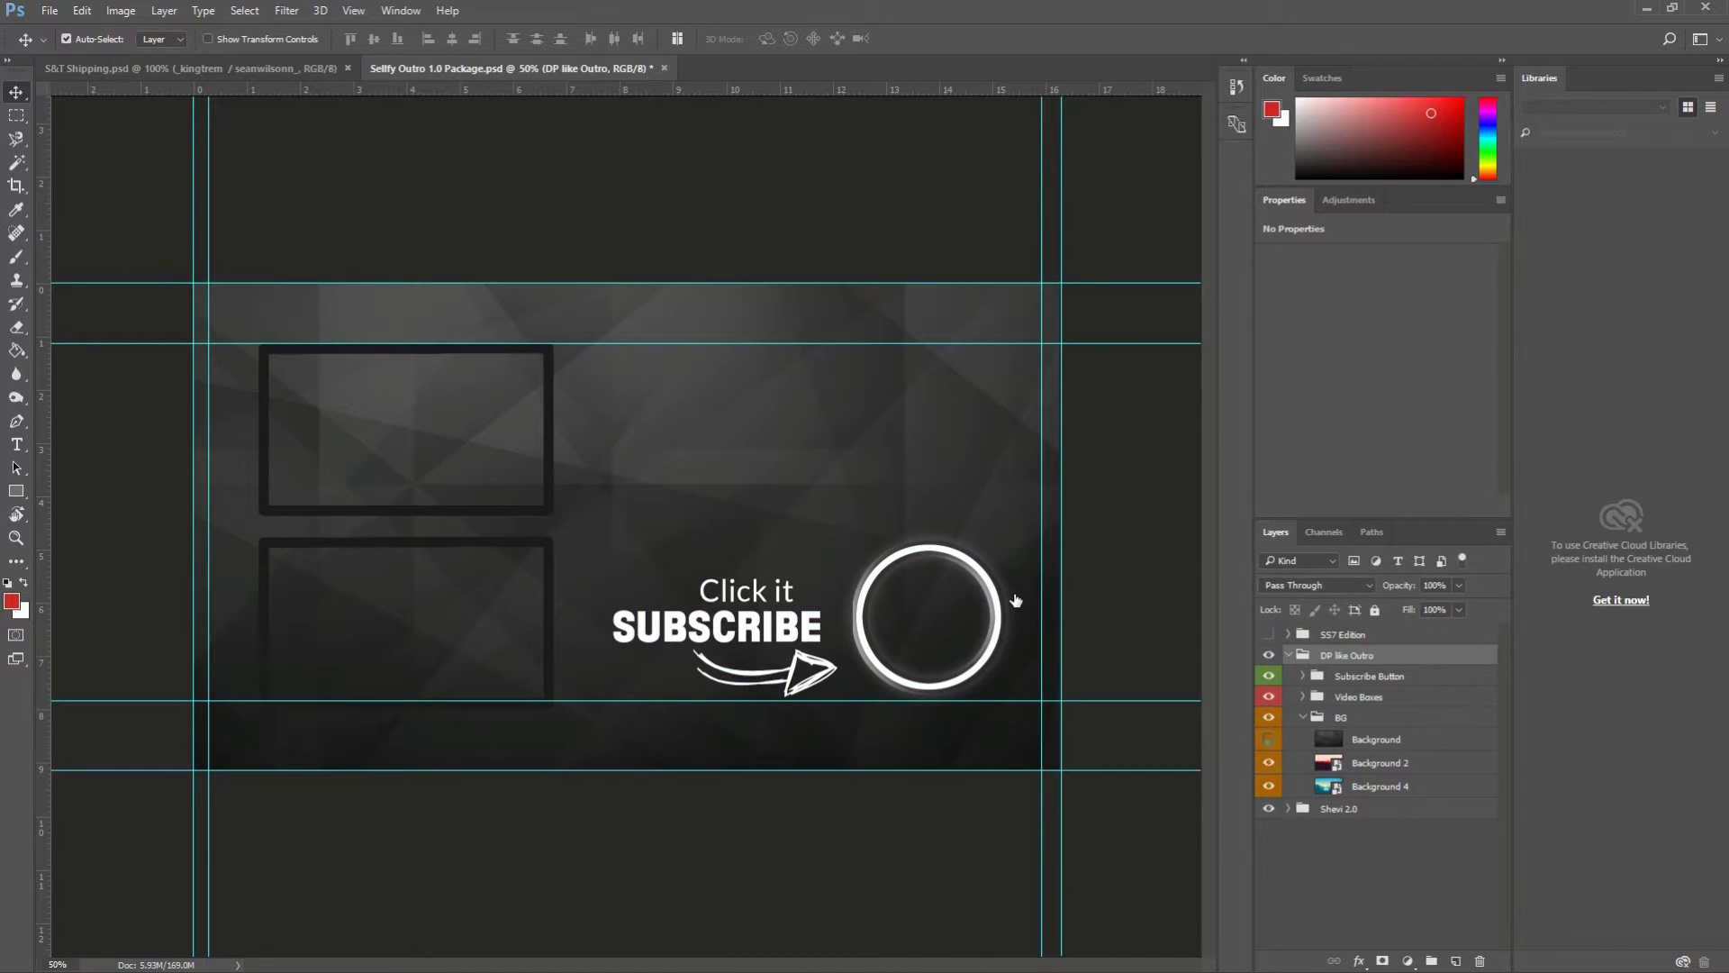
click(1268, 763)
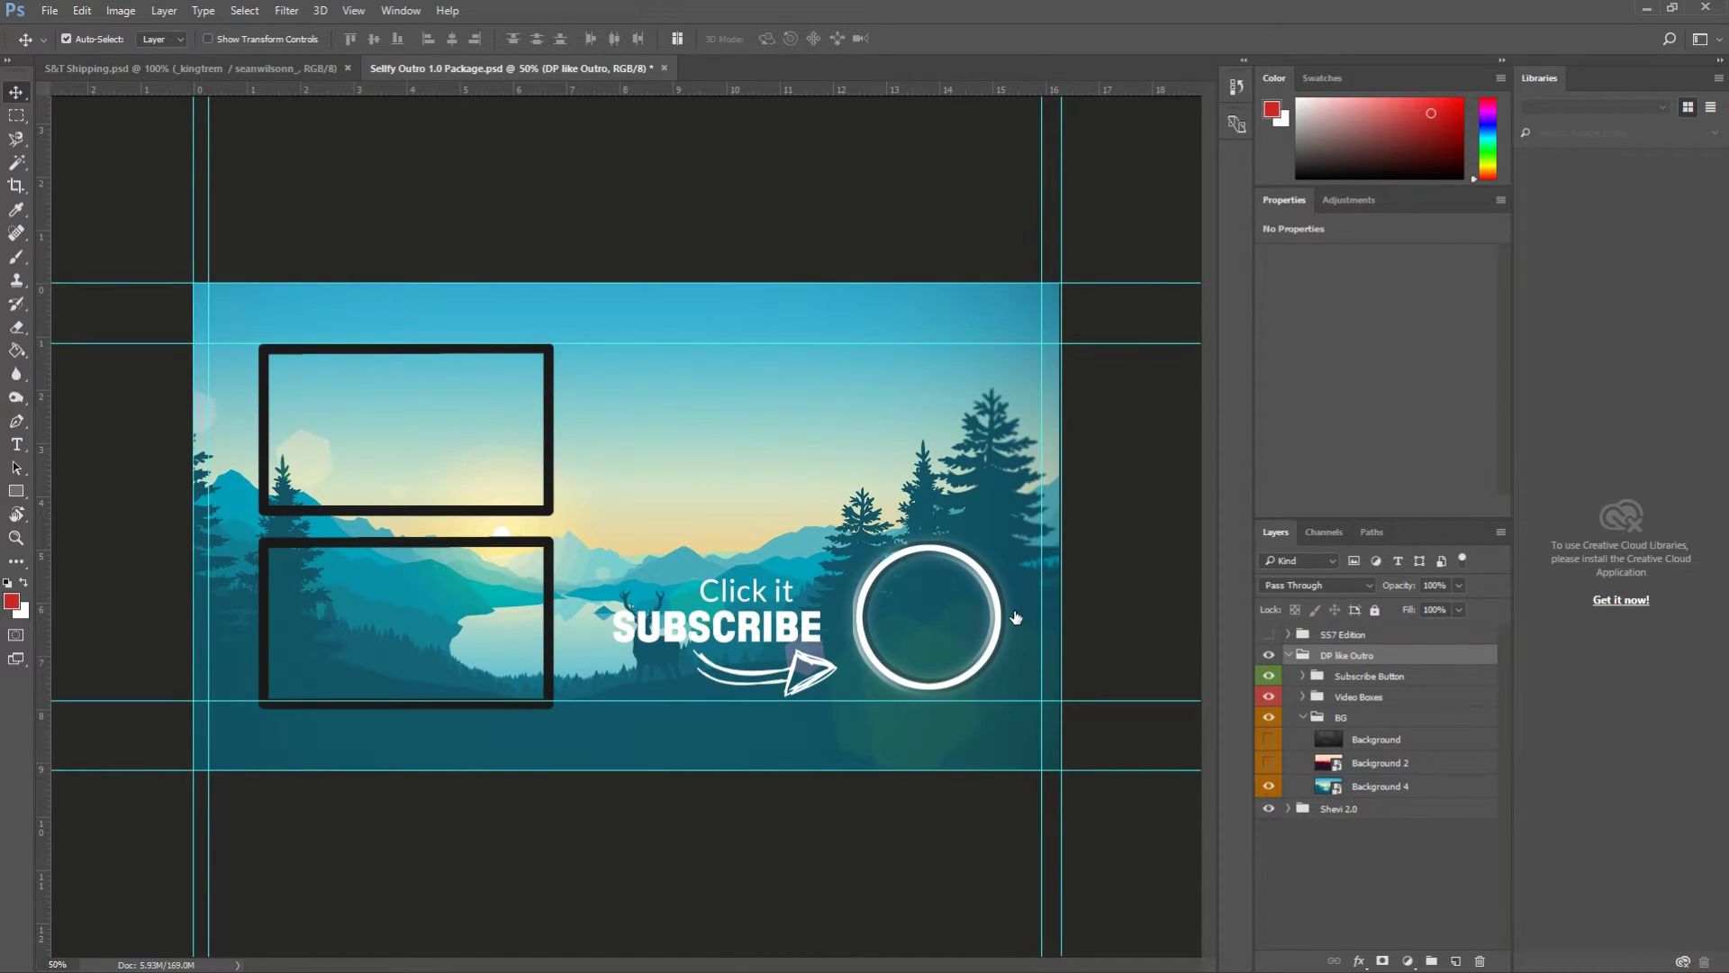
click(1299, 717)
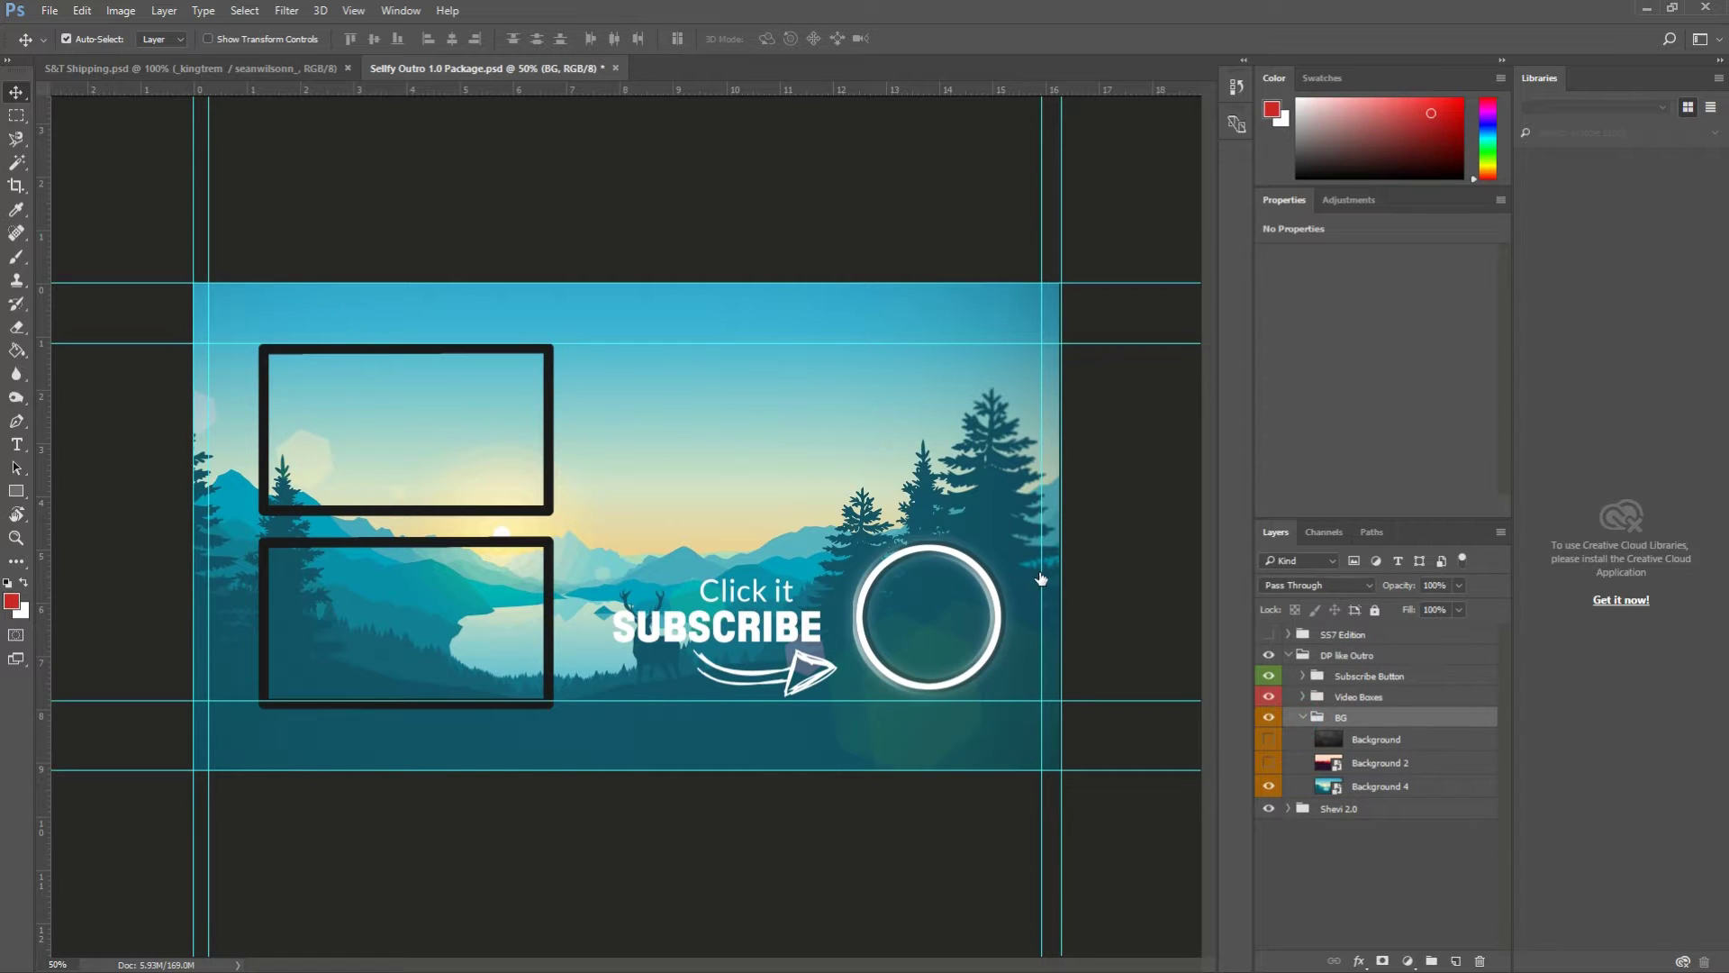
click(1303, 717)
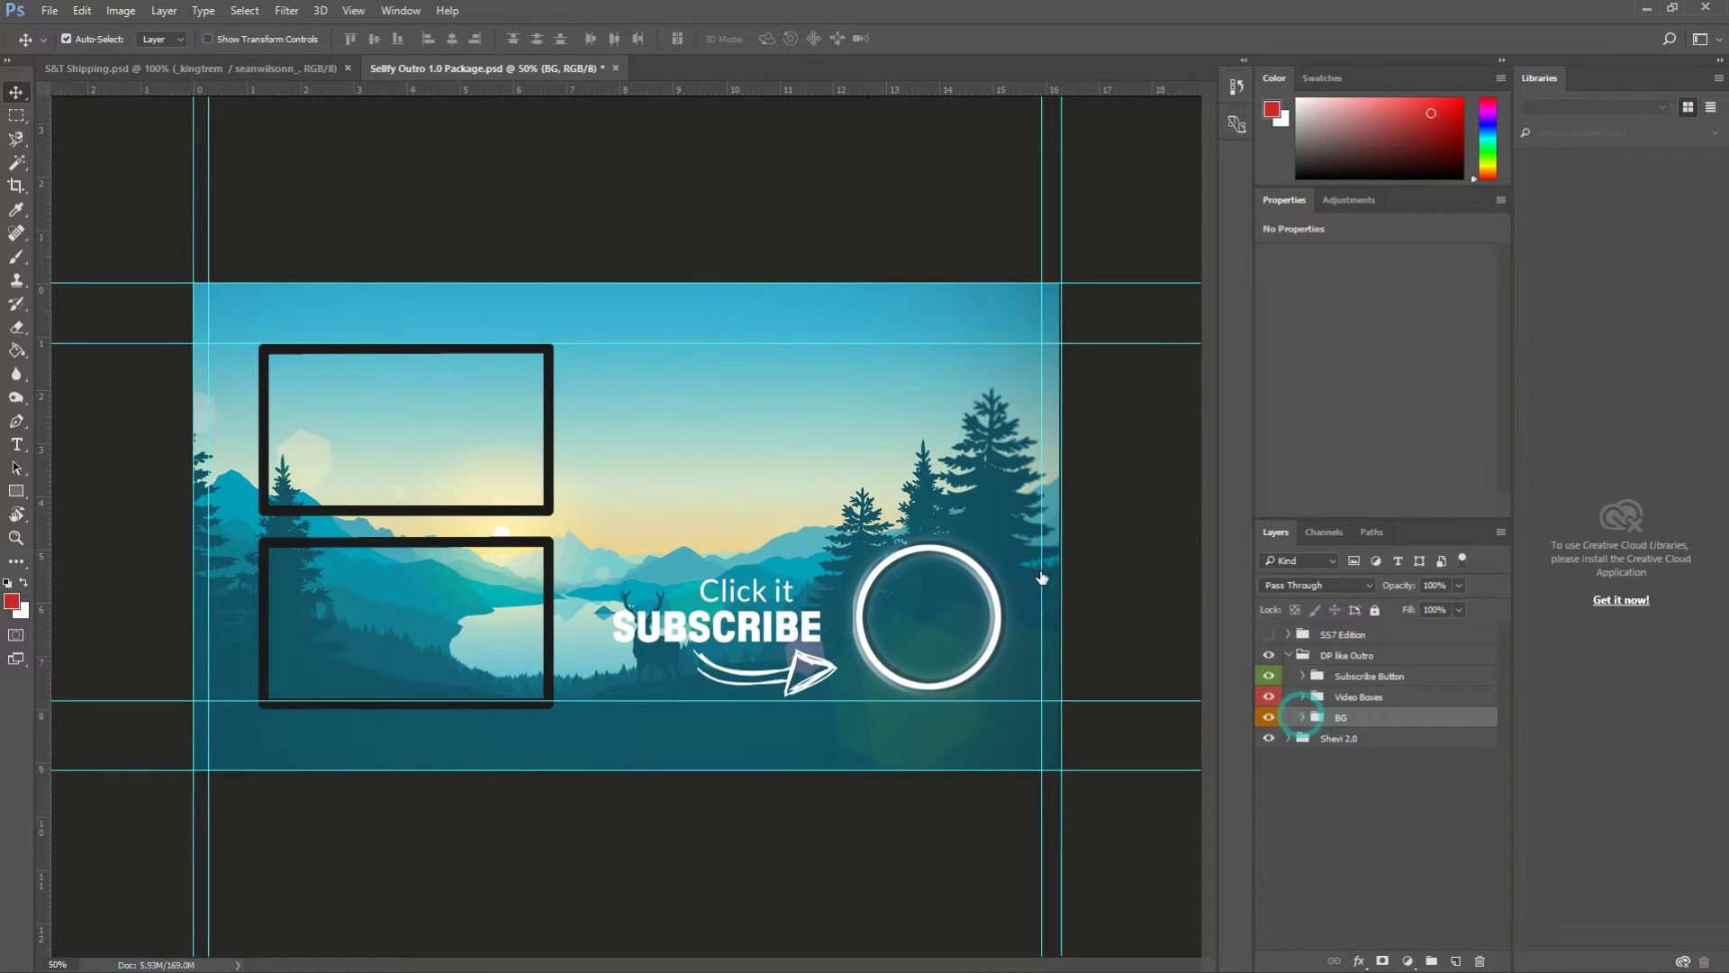
Step: Expand DP like Outro's Video Boxes group, hide both Video or Playlist placeholders, and select the Top Vid End Card frame
click(1303, 696)
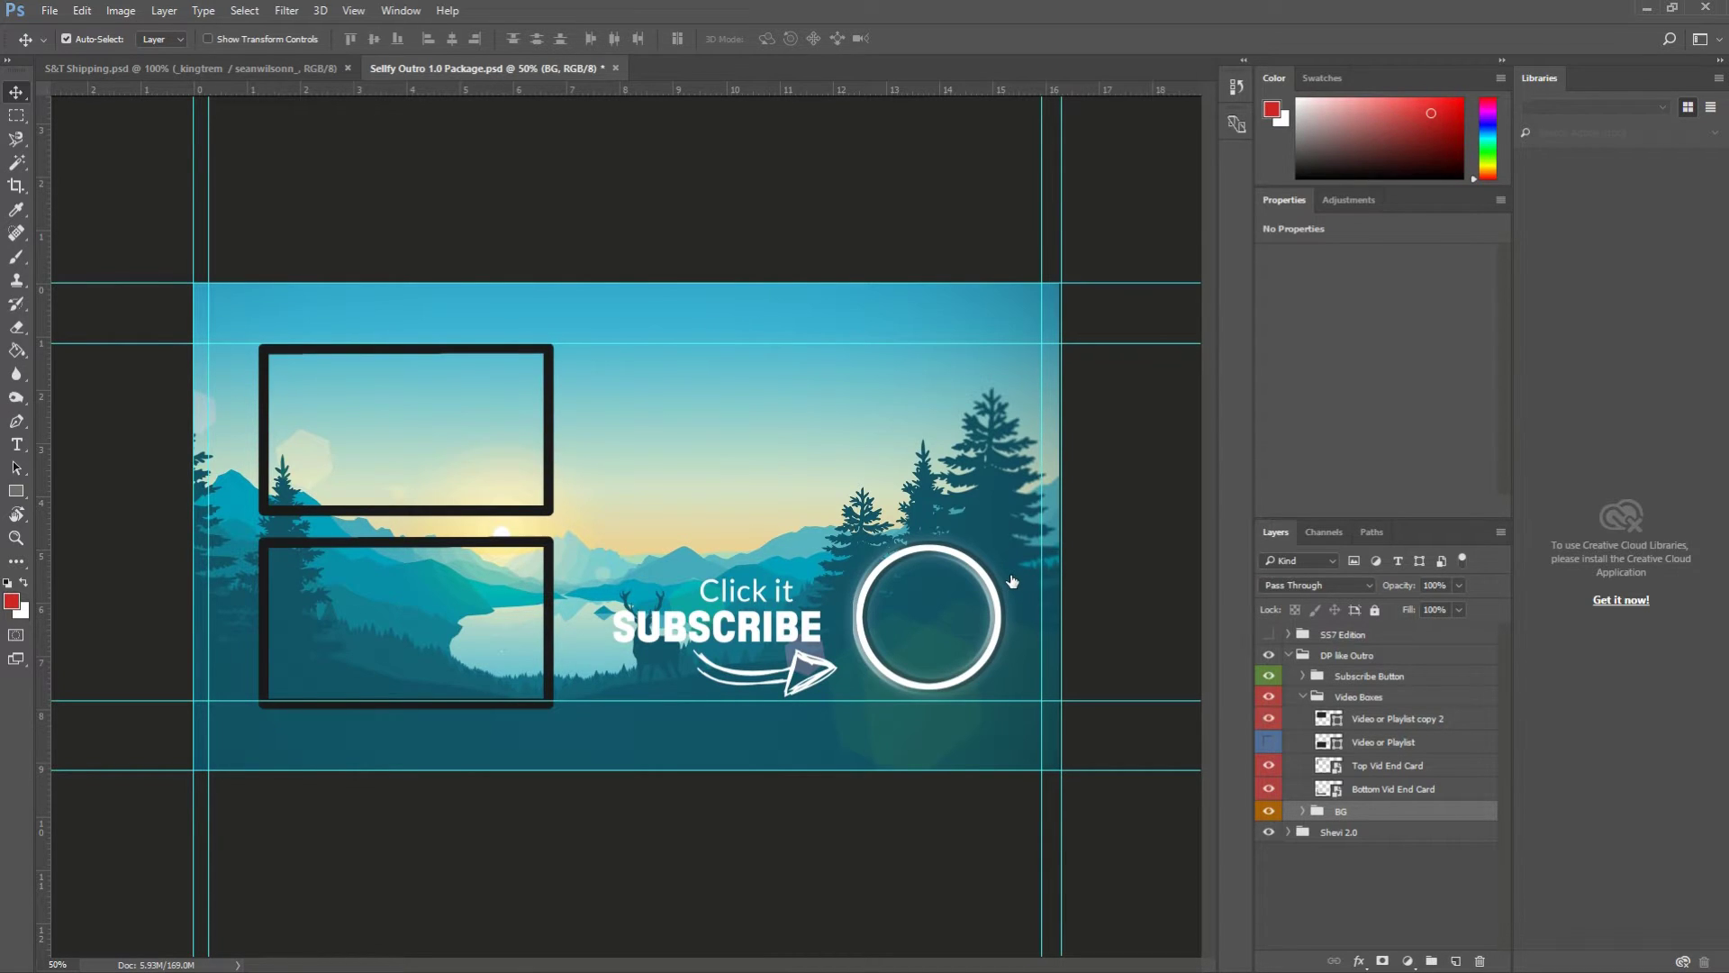
click(1265, 718)
click(1266, 740)
click(1036, 616)
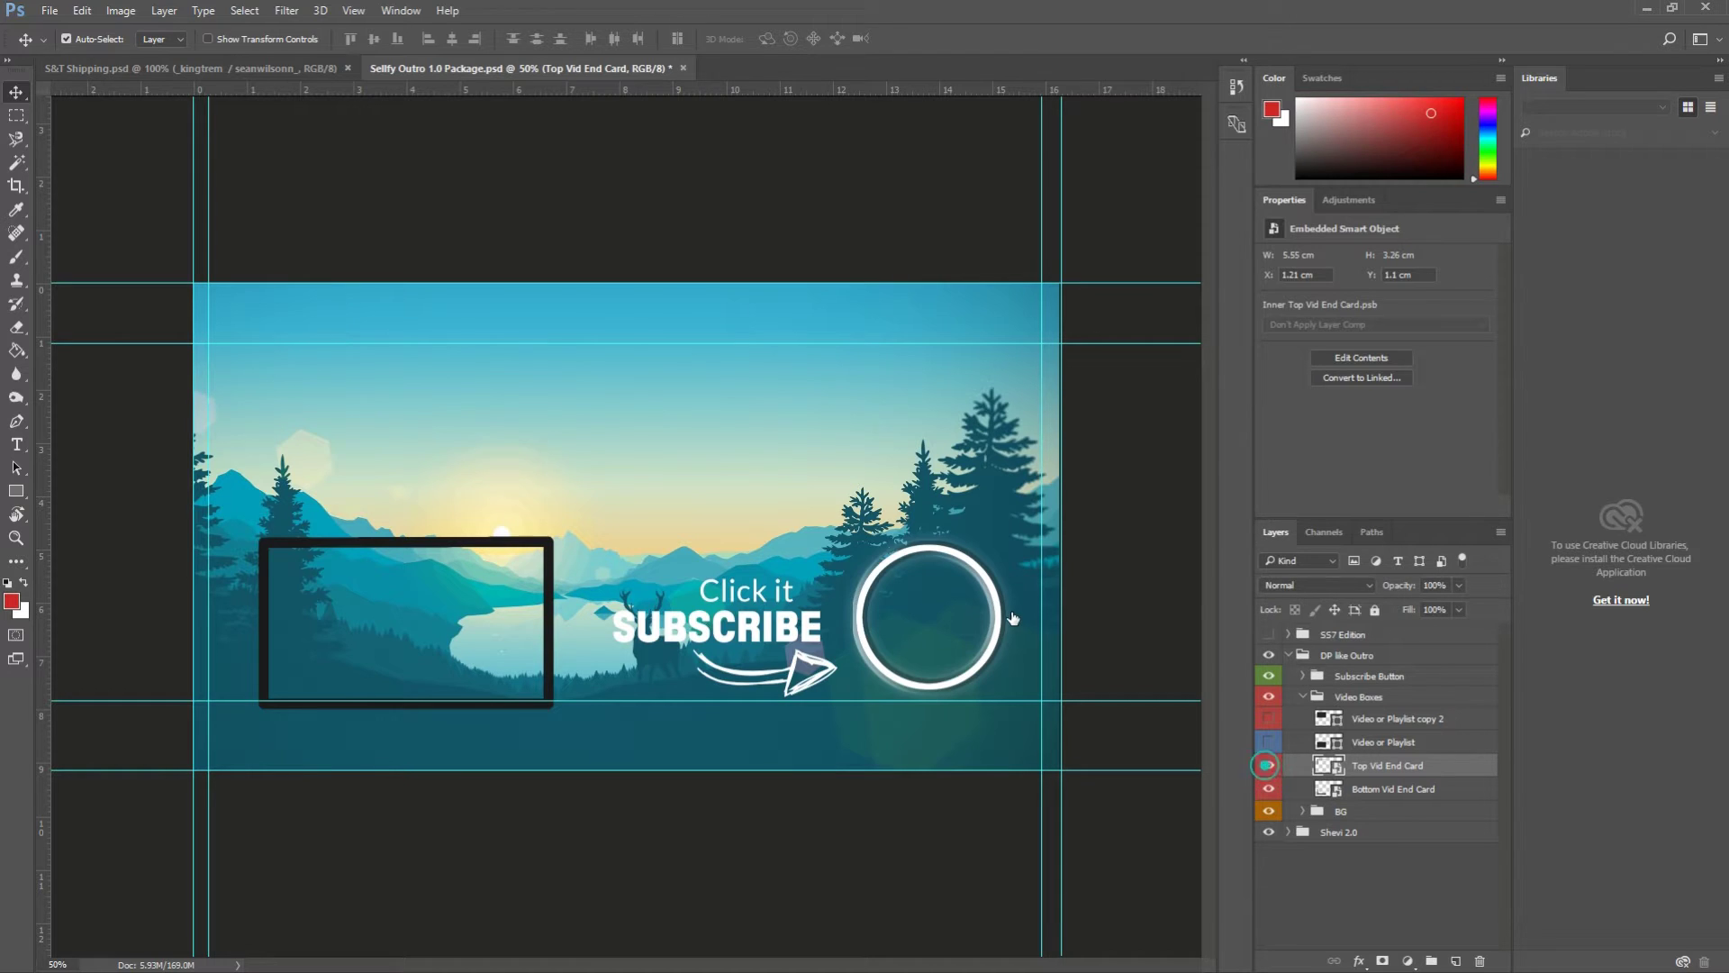
Step: Add a Color Overlay to Top Vid End Card, trying red d91414 and light green 86e7b6 before applying black 000000
click(1359, 960)
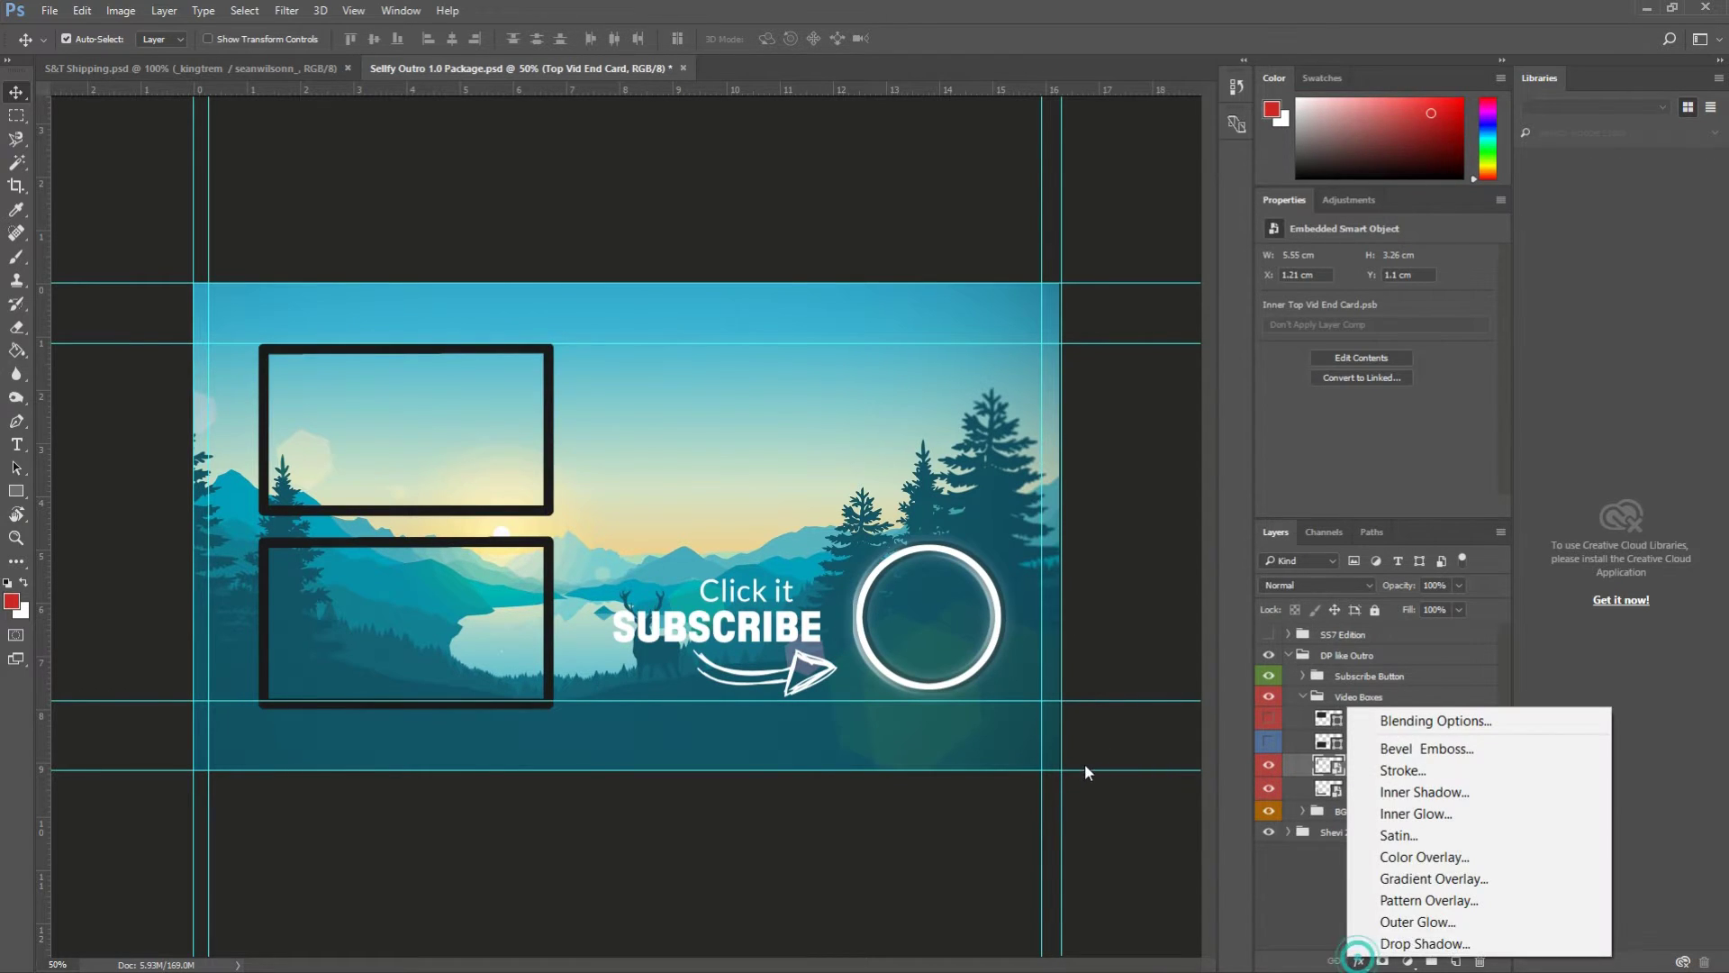
click(1403, 858)
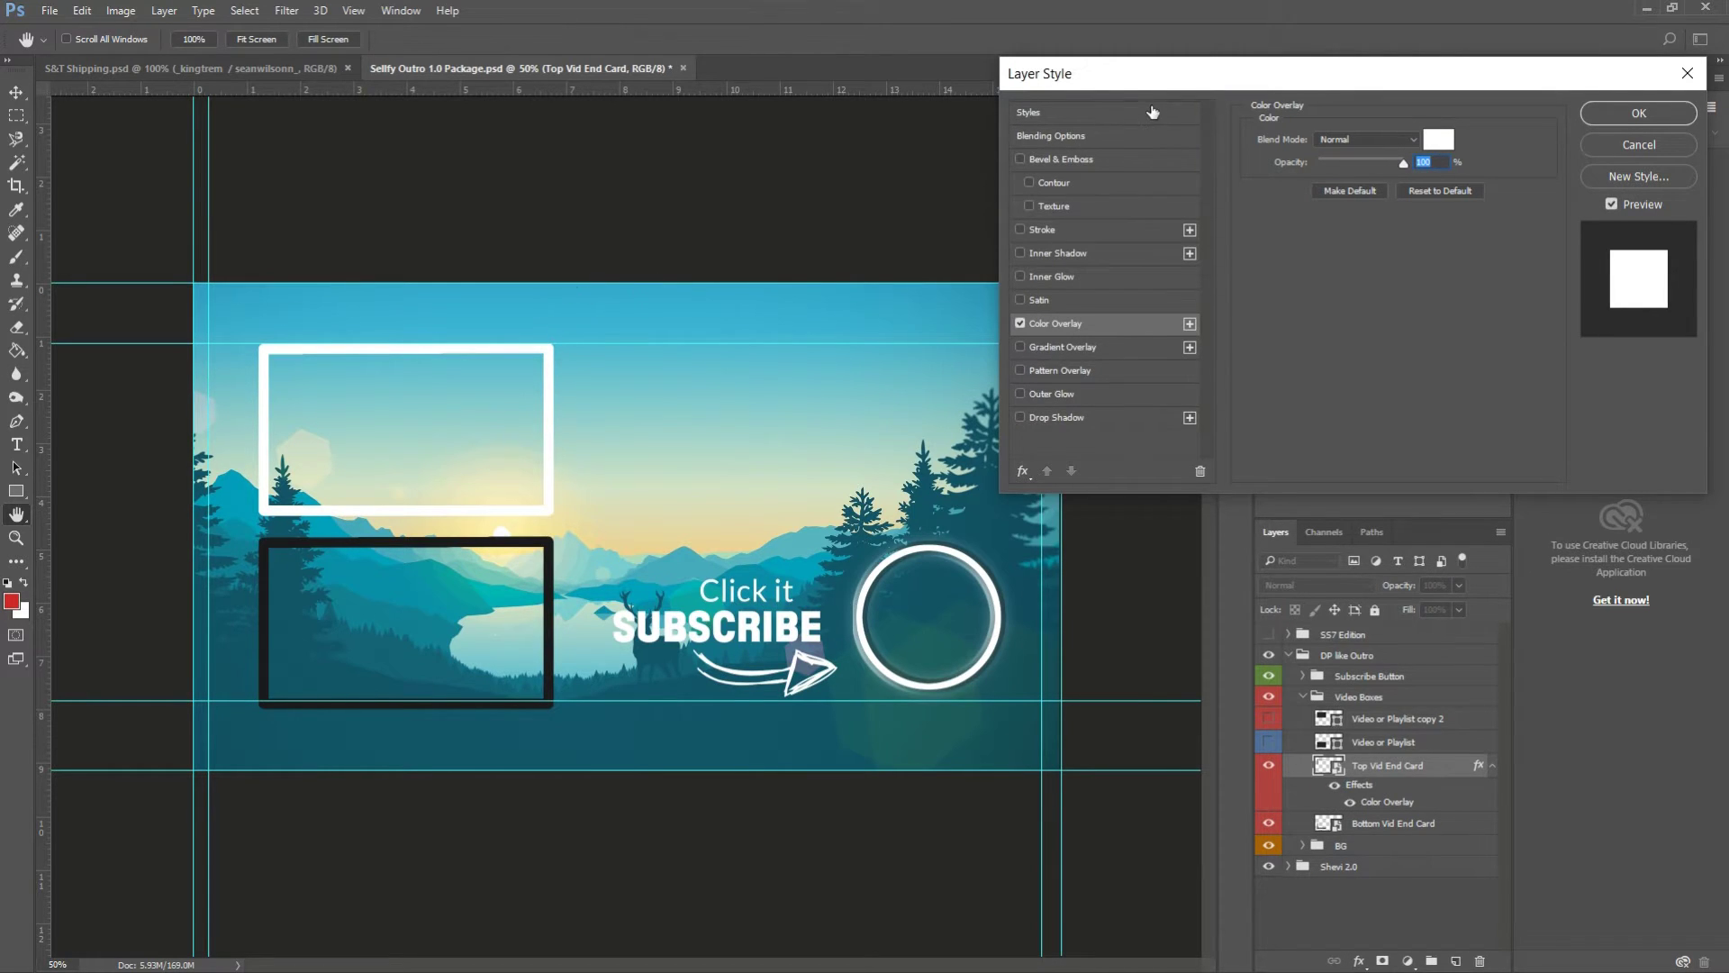
click(1438, 138)
click(765, 590)
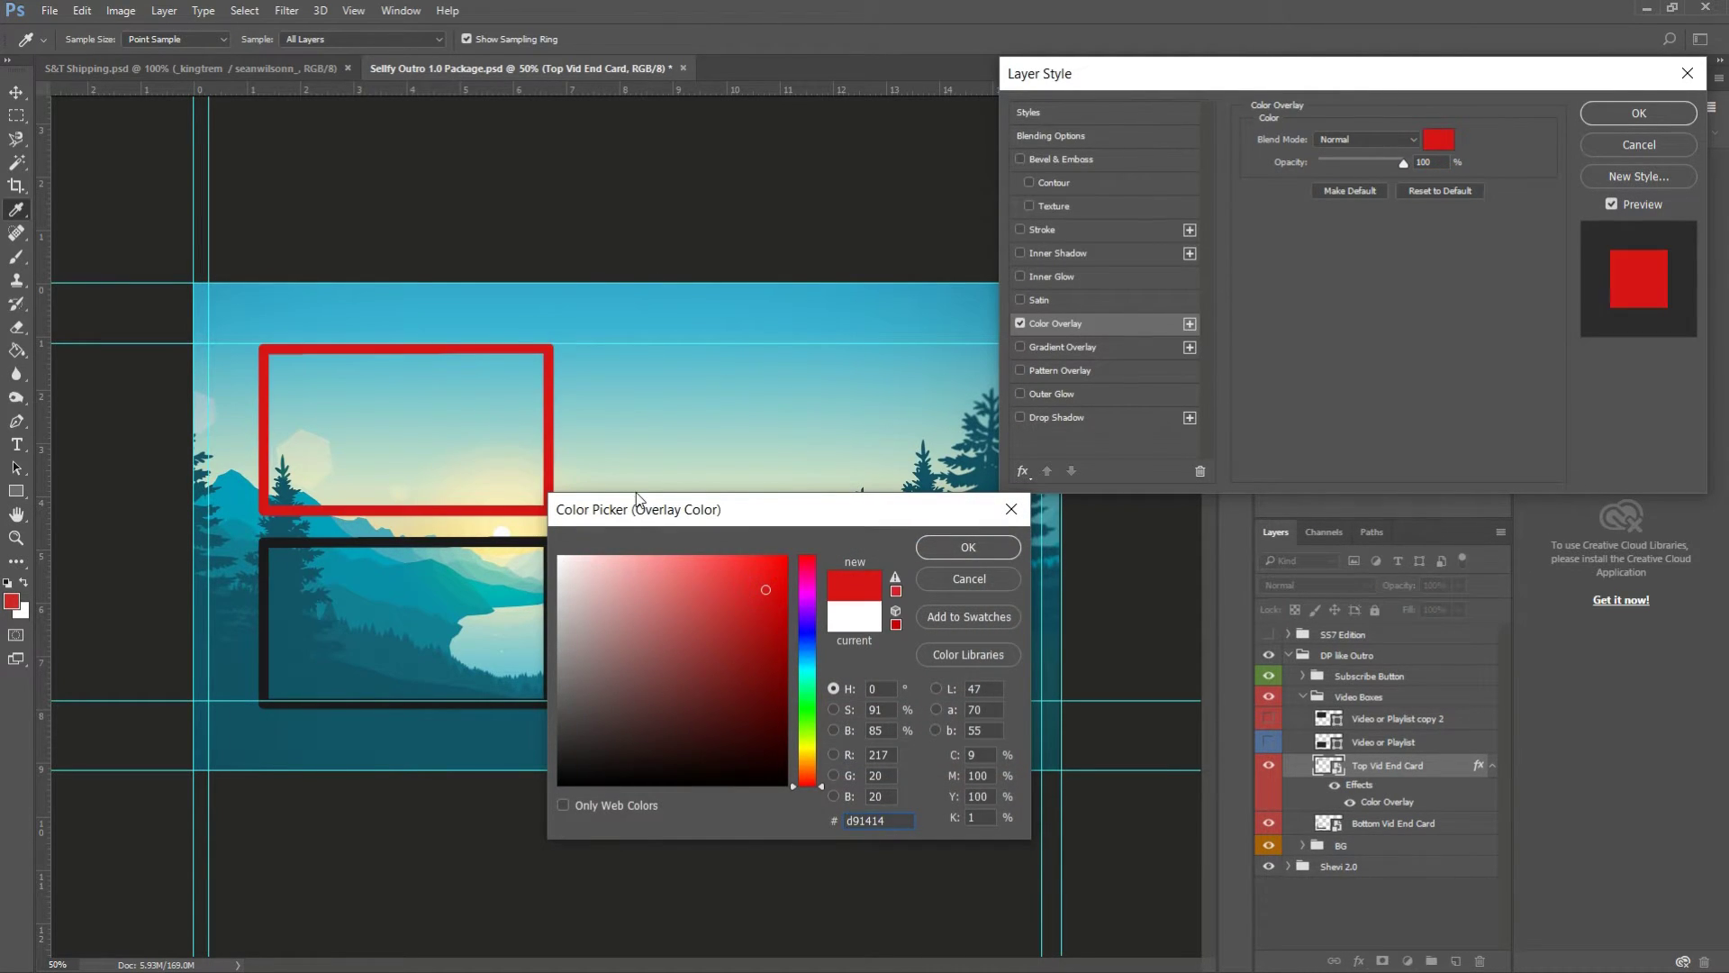
click(809, 634)
click(809, 661)
click(808, 691)
click(653, 578)
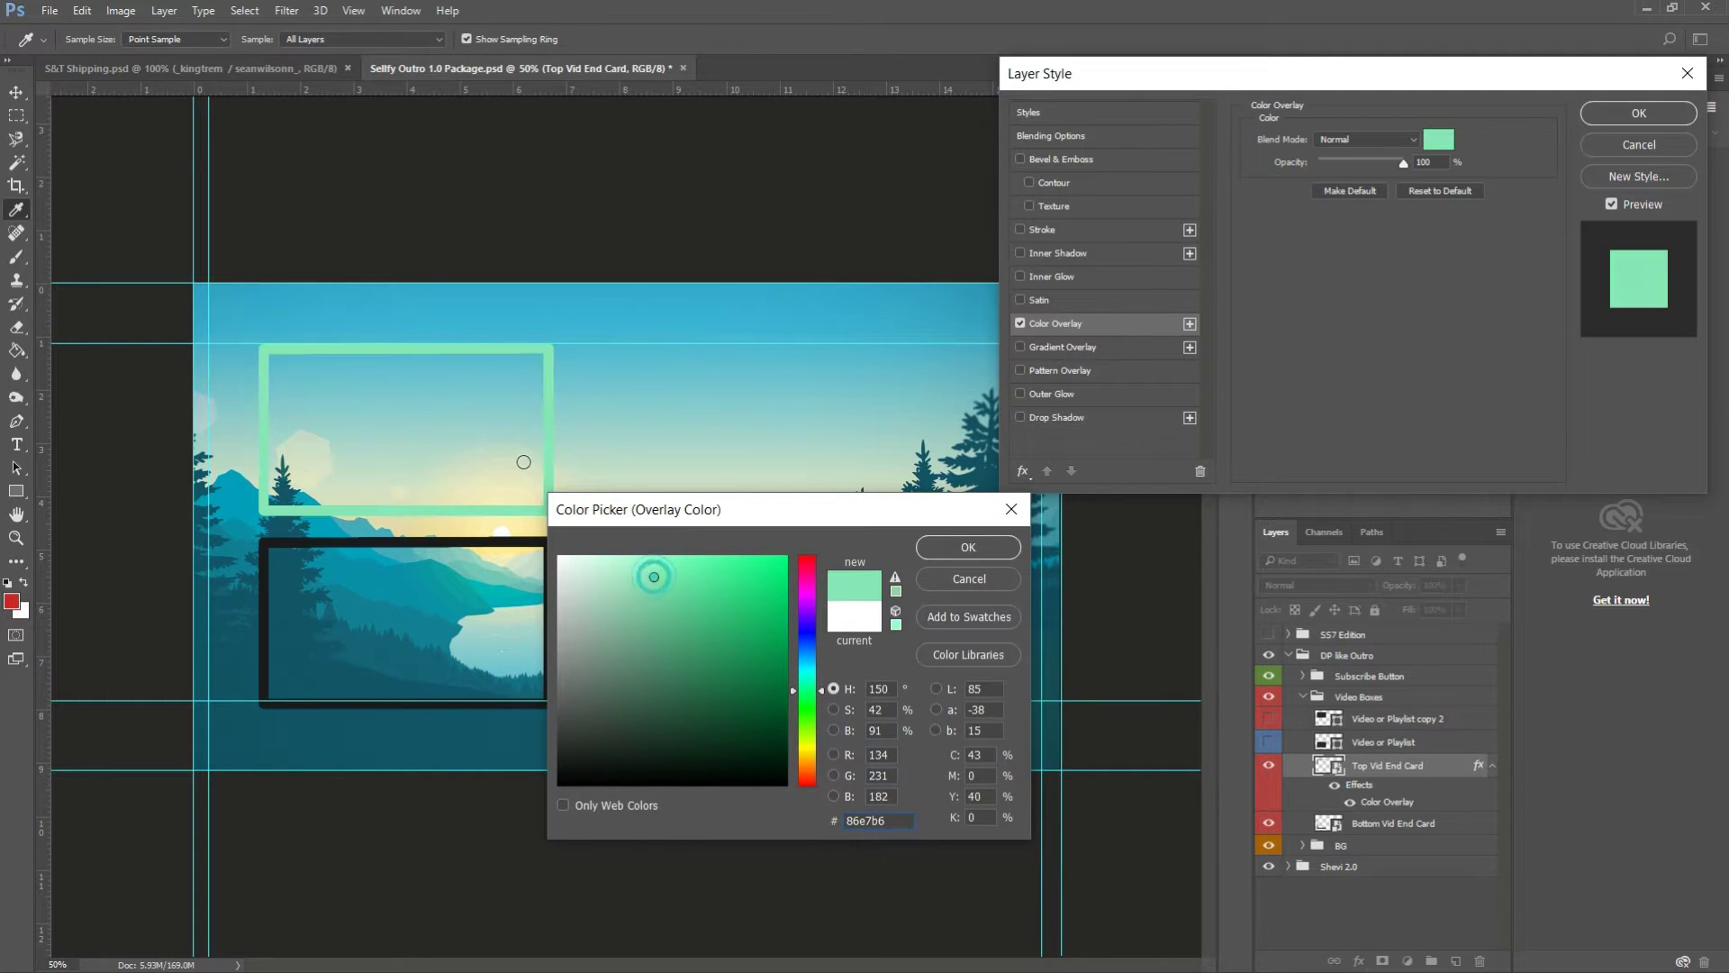
click(641, 713)
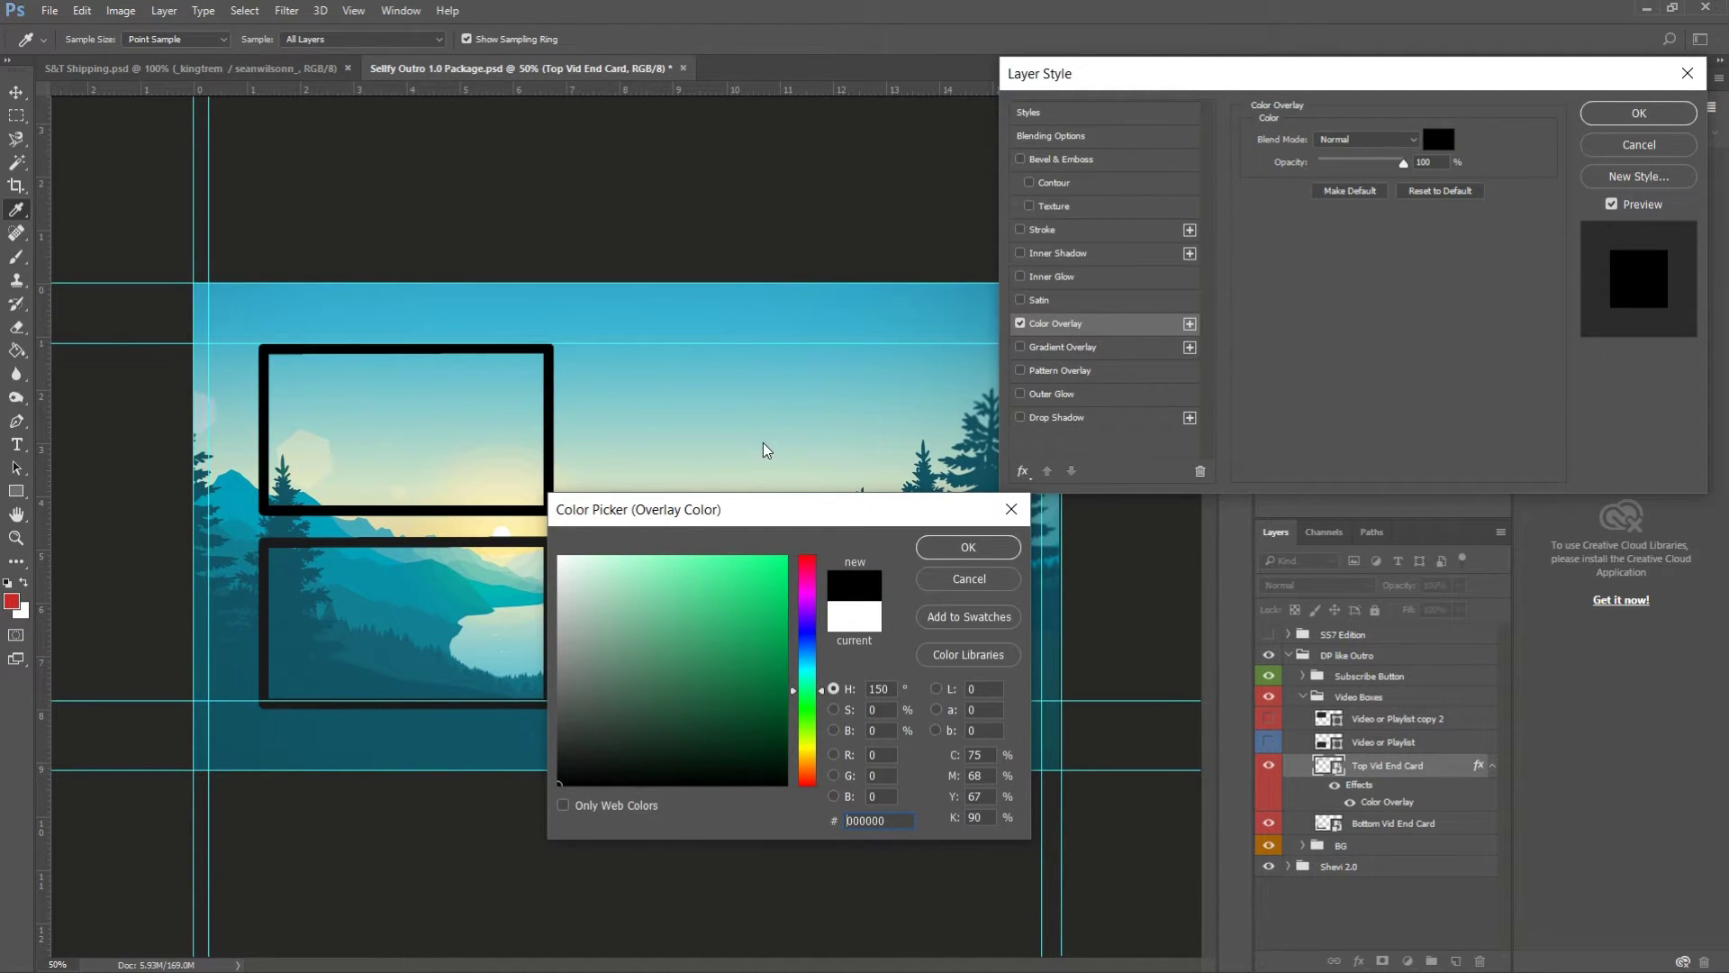
key(Return)
key(Return)
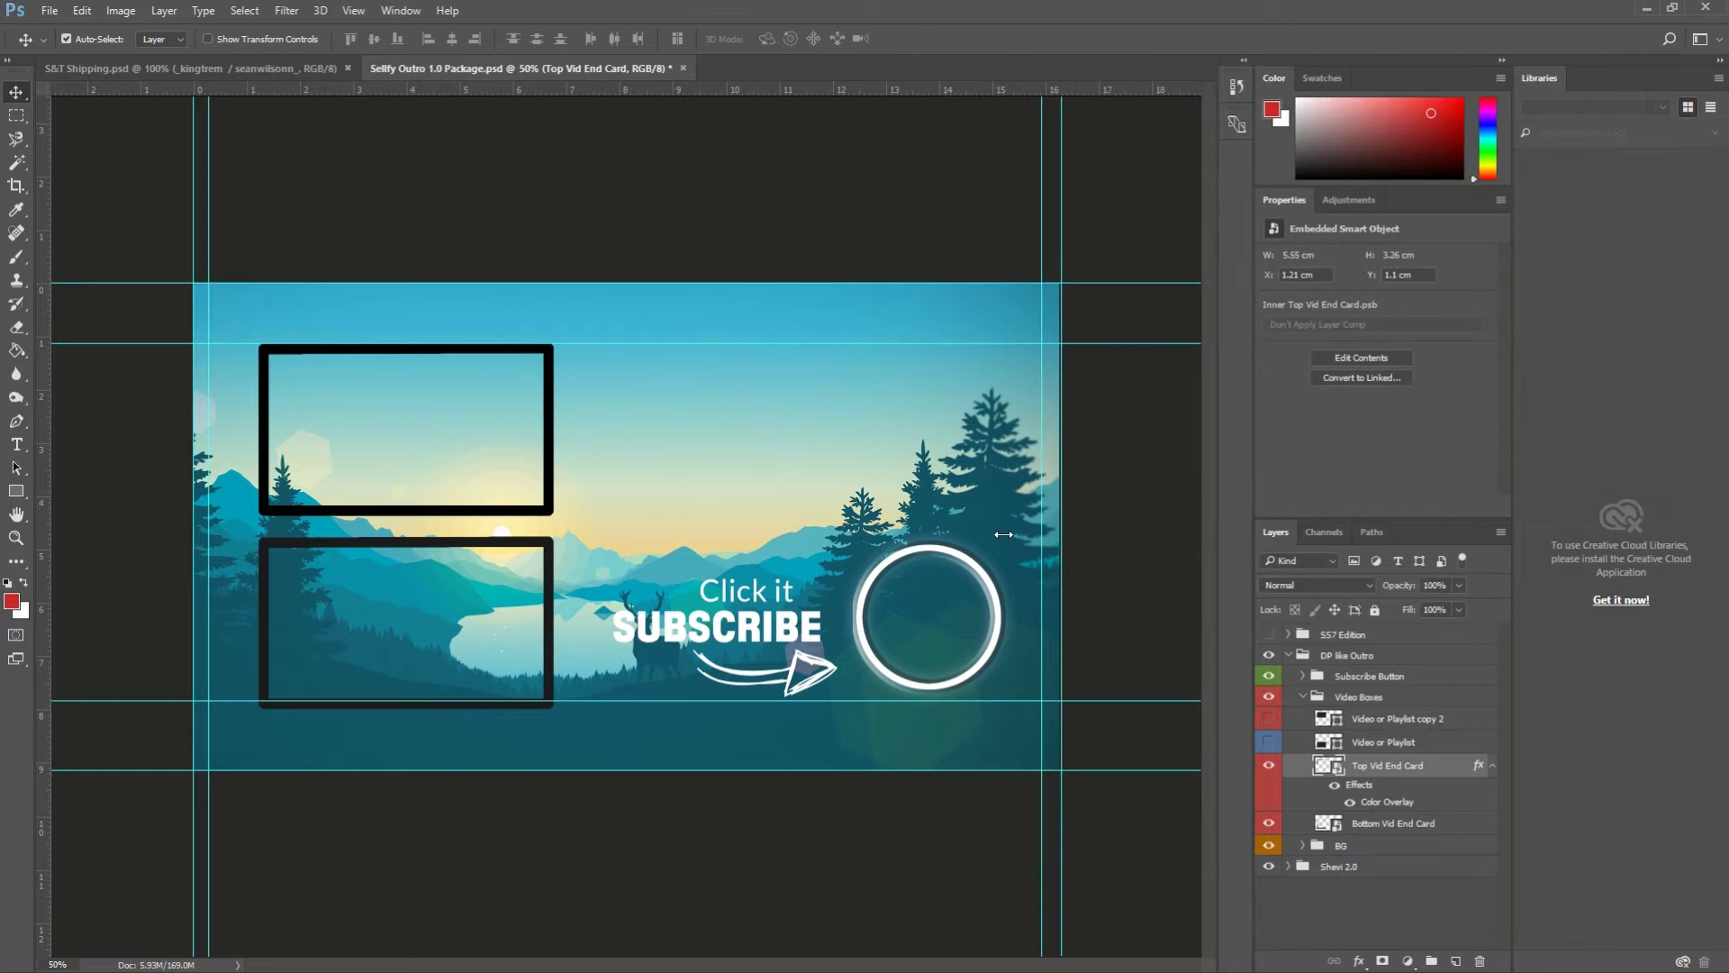
Step: Hide the Subscribe Button and Video Boxes groups, and hide and collapse the whole DP like Outro group
click(1358, 696)
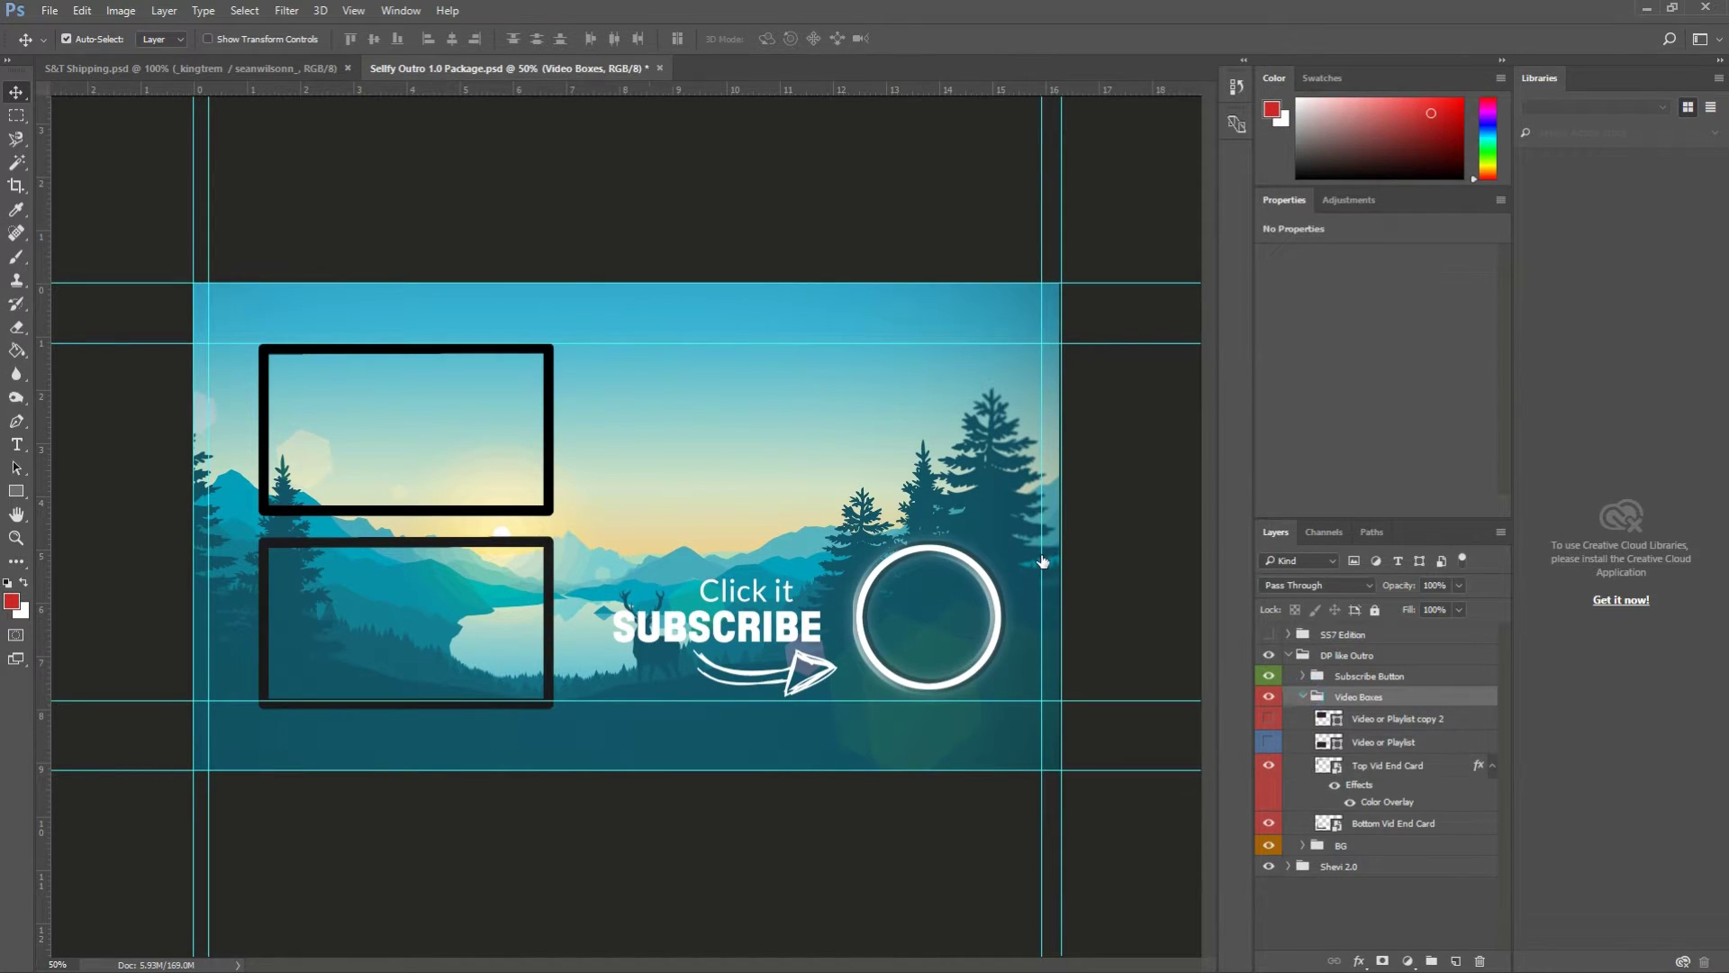
click(1302, 696)
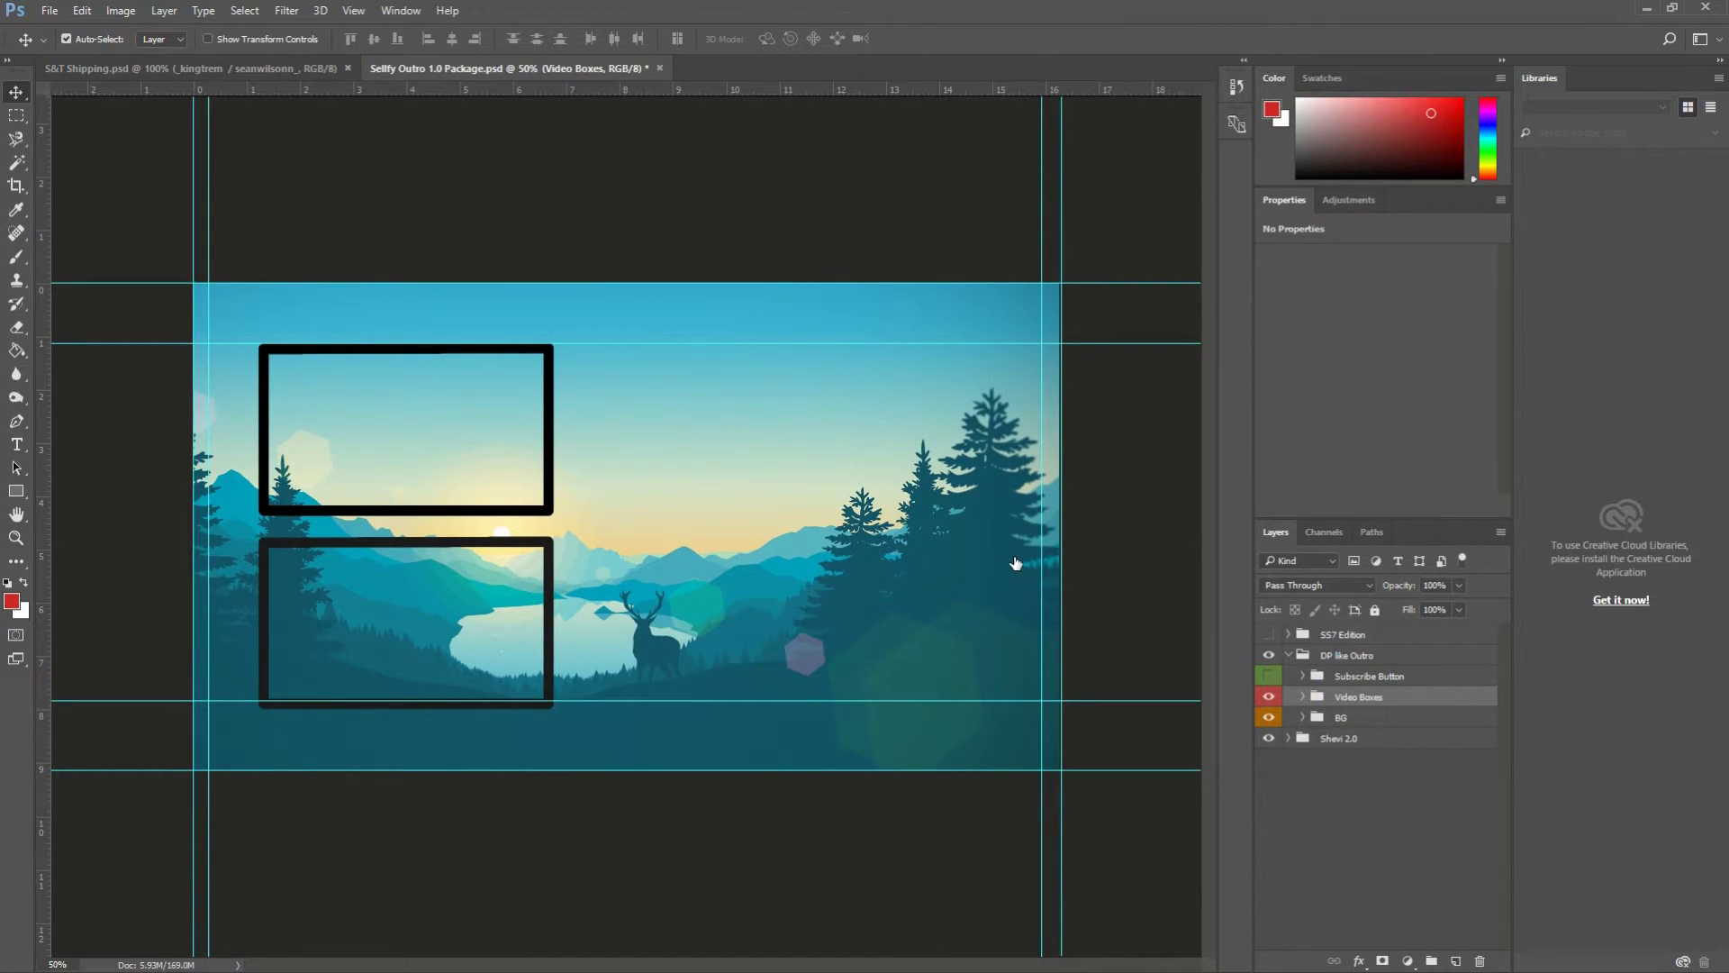
key(ctrl+comma)
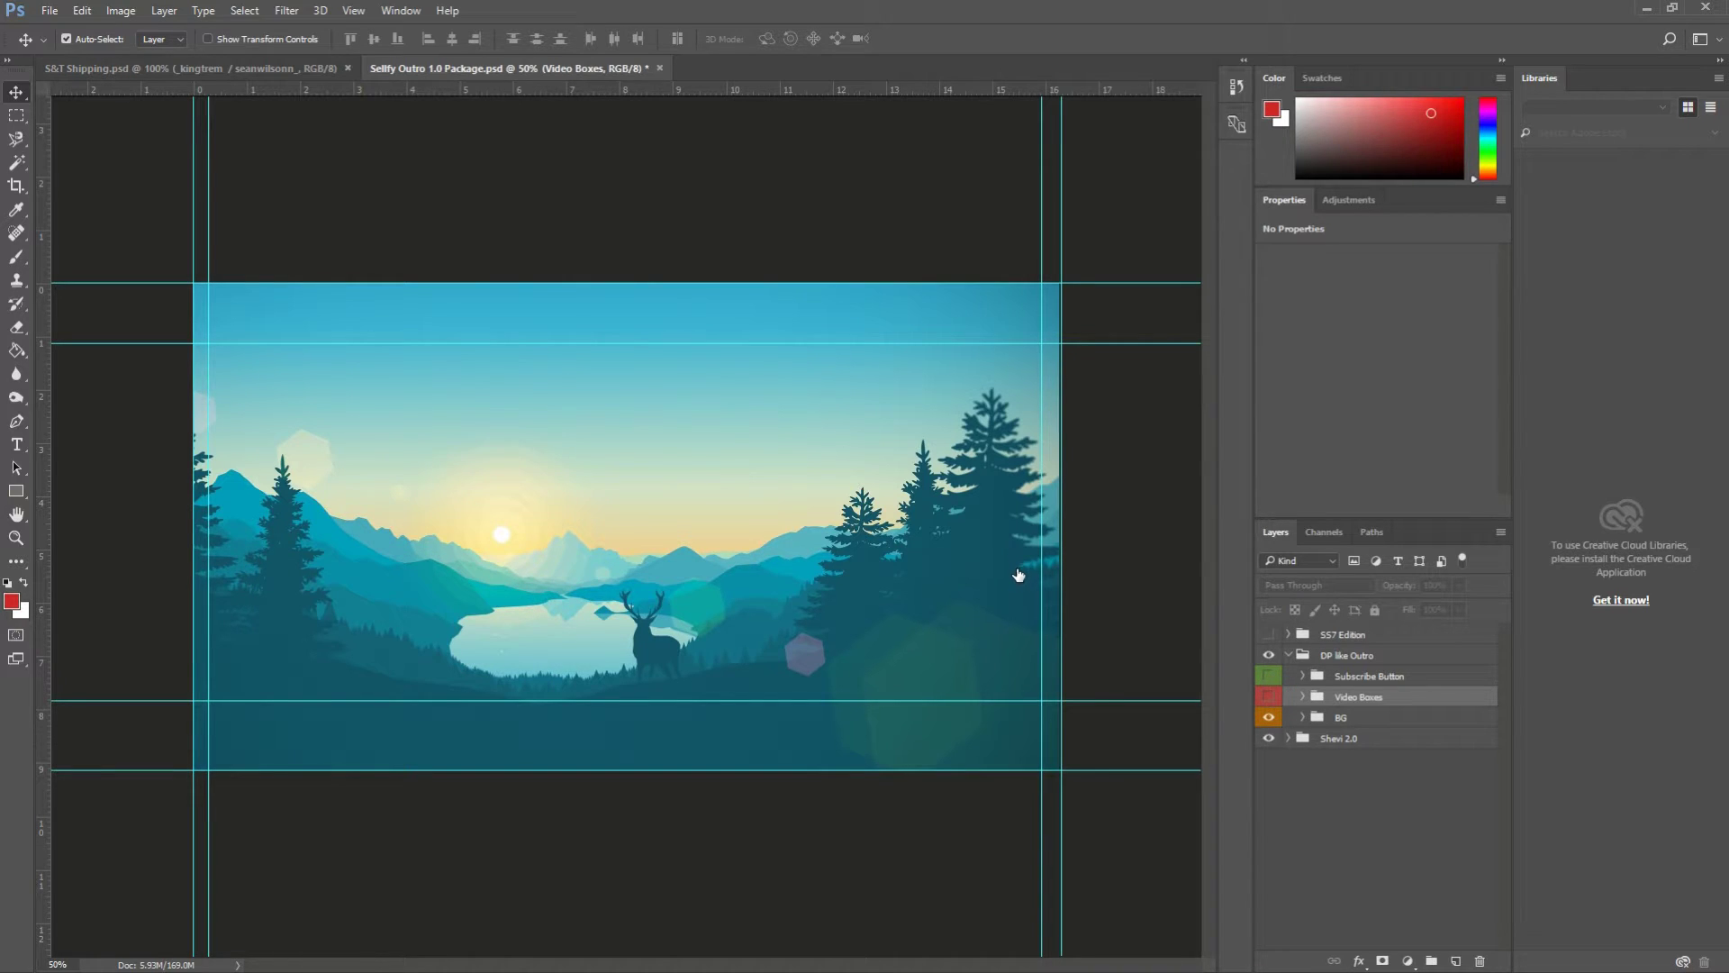
click(1268, 655)
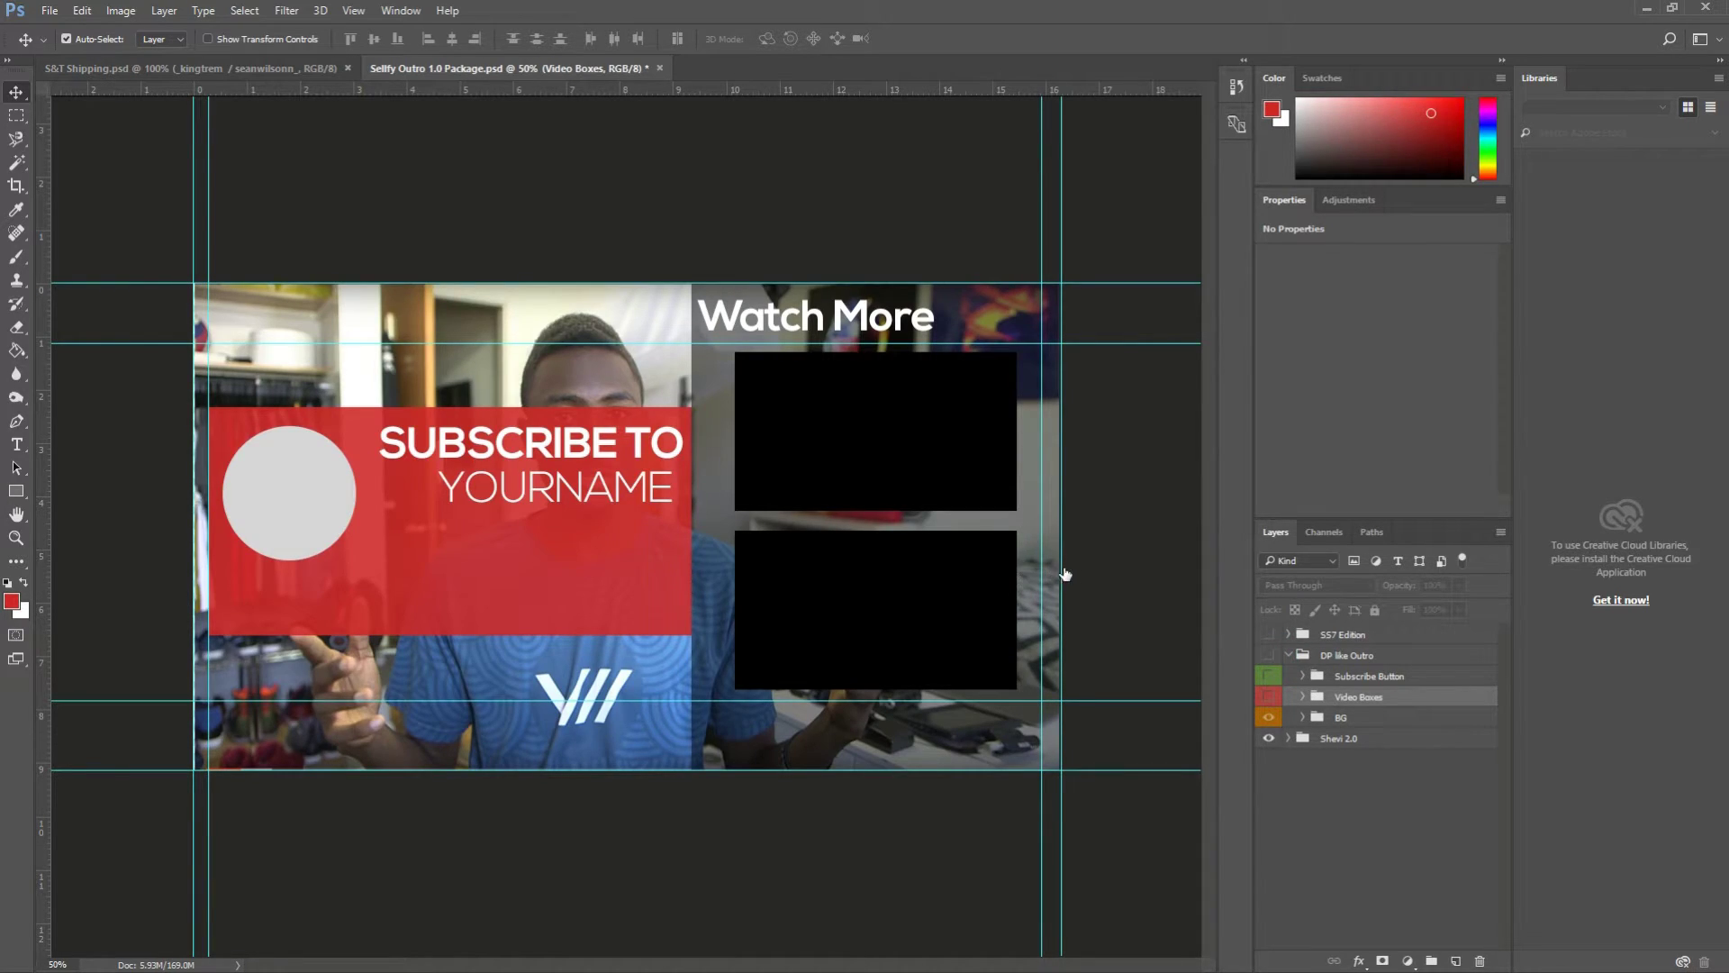
click(1356, 712)
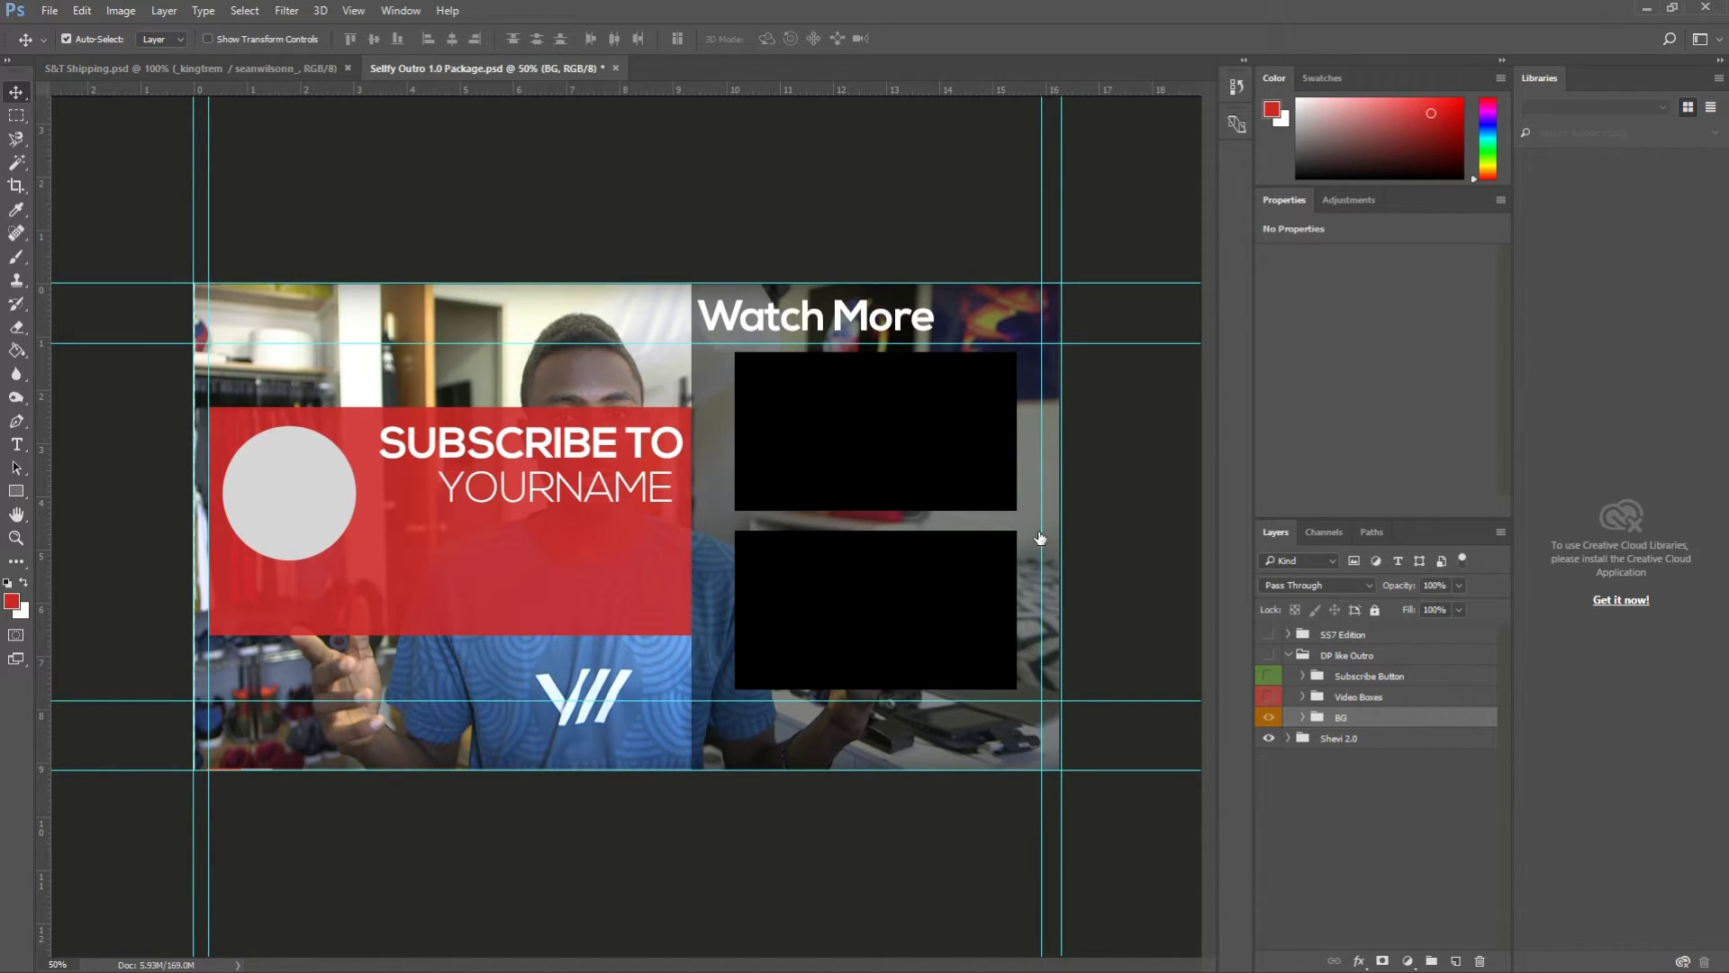
click(1315, 655)
click(1288, 654)
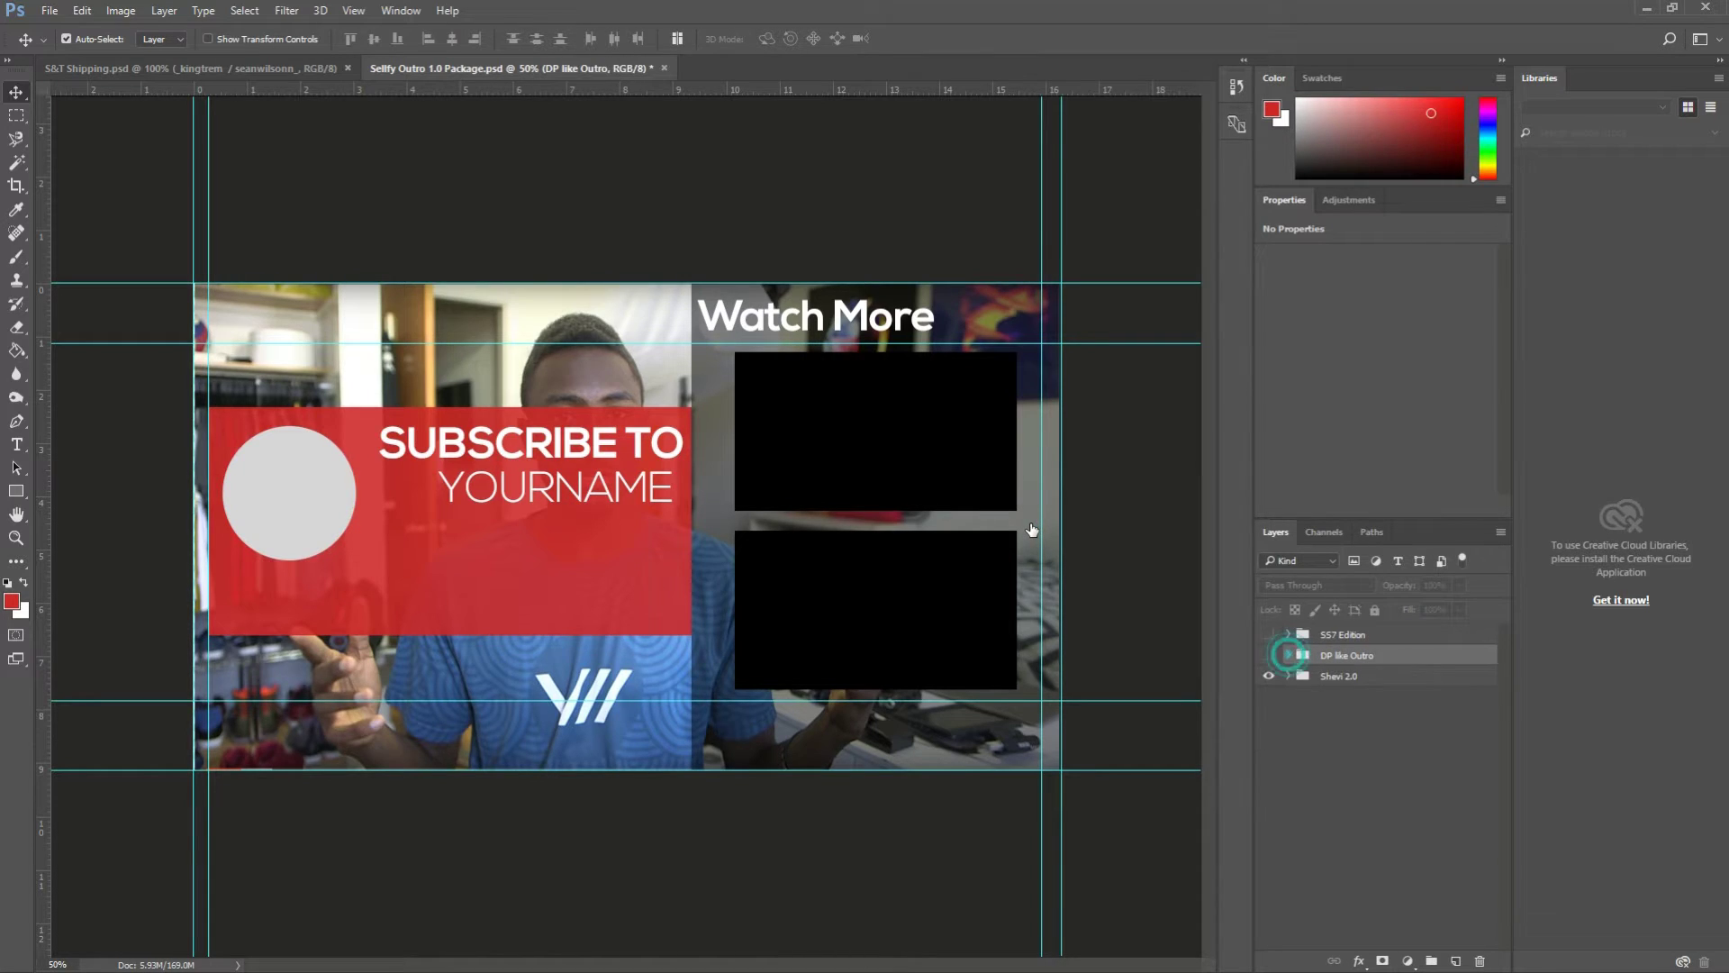
Step: Expand the Shevi 2.0 group and preview the template without and with its How will it look? placeholders
click(1311, 675)
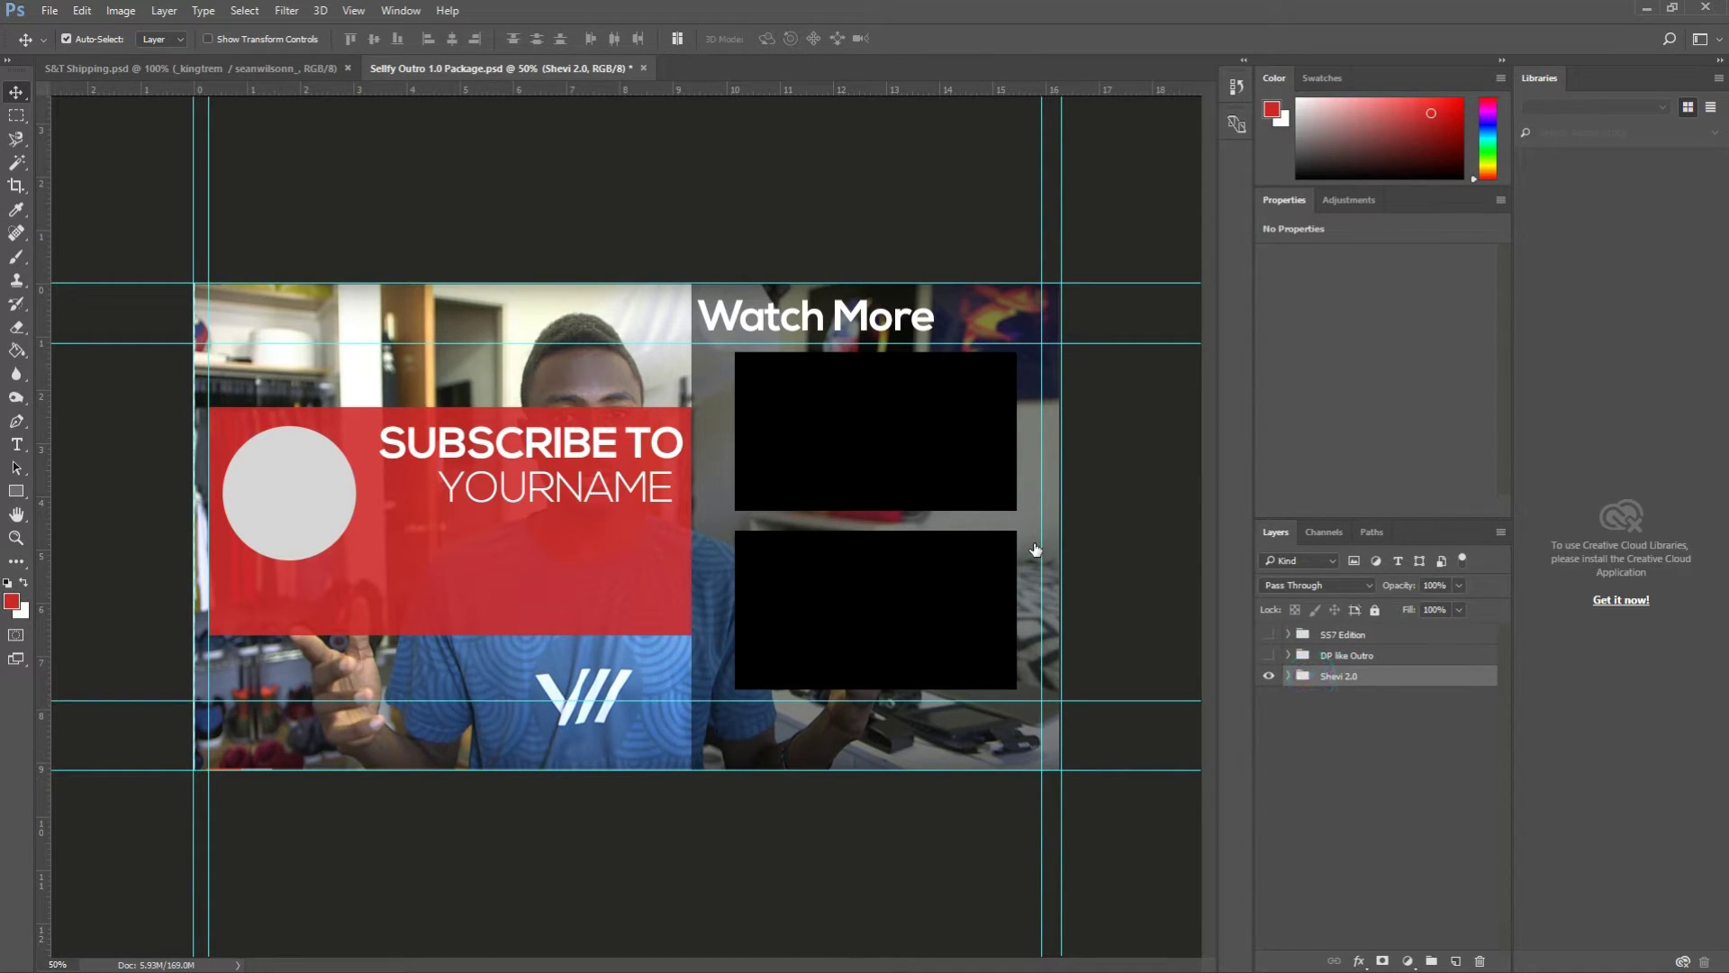
click(1288, 675)
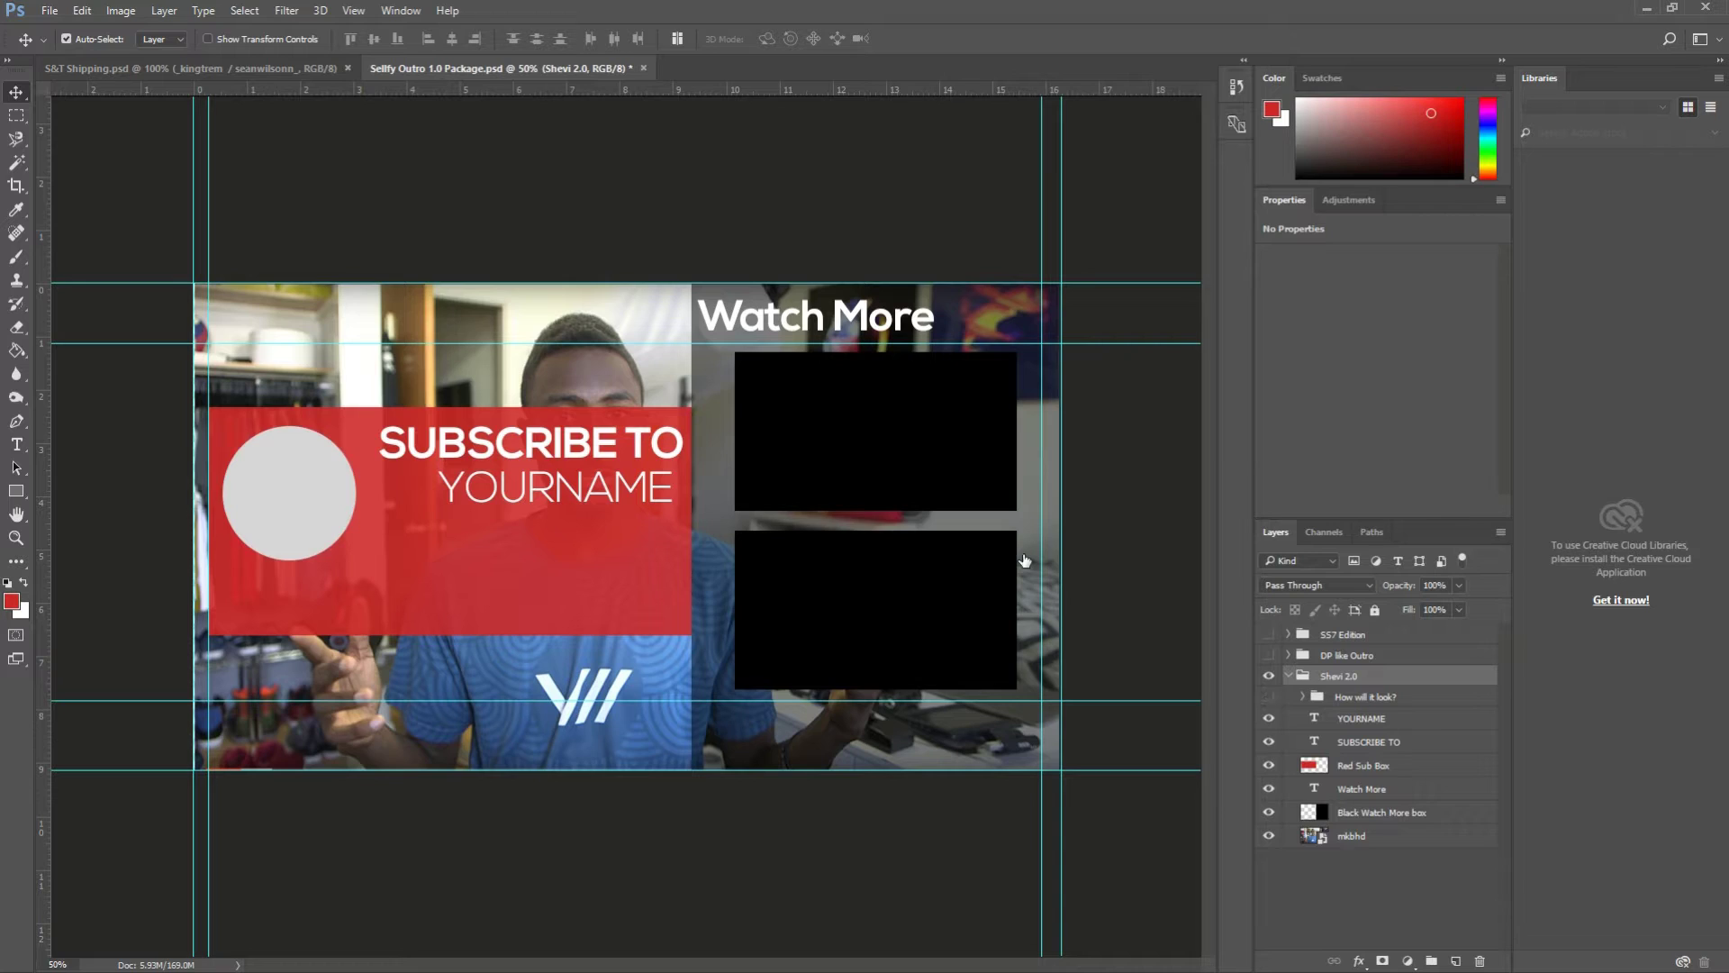
click(1274, 696)
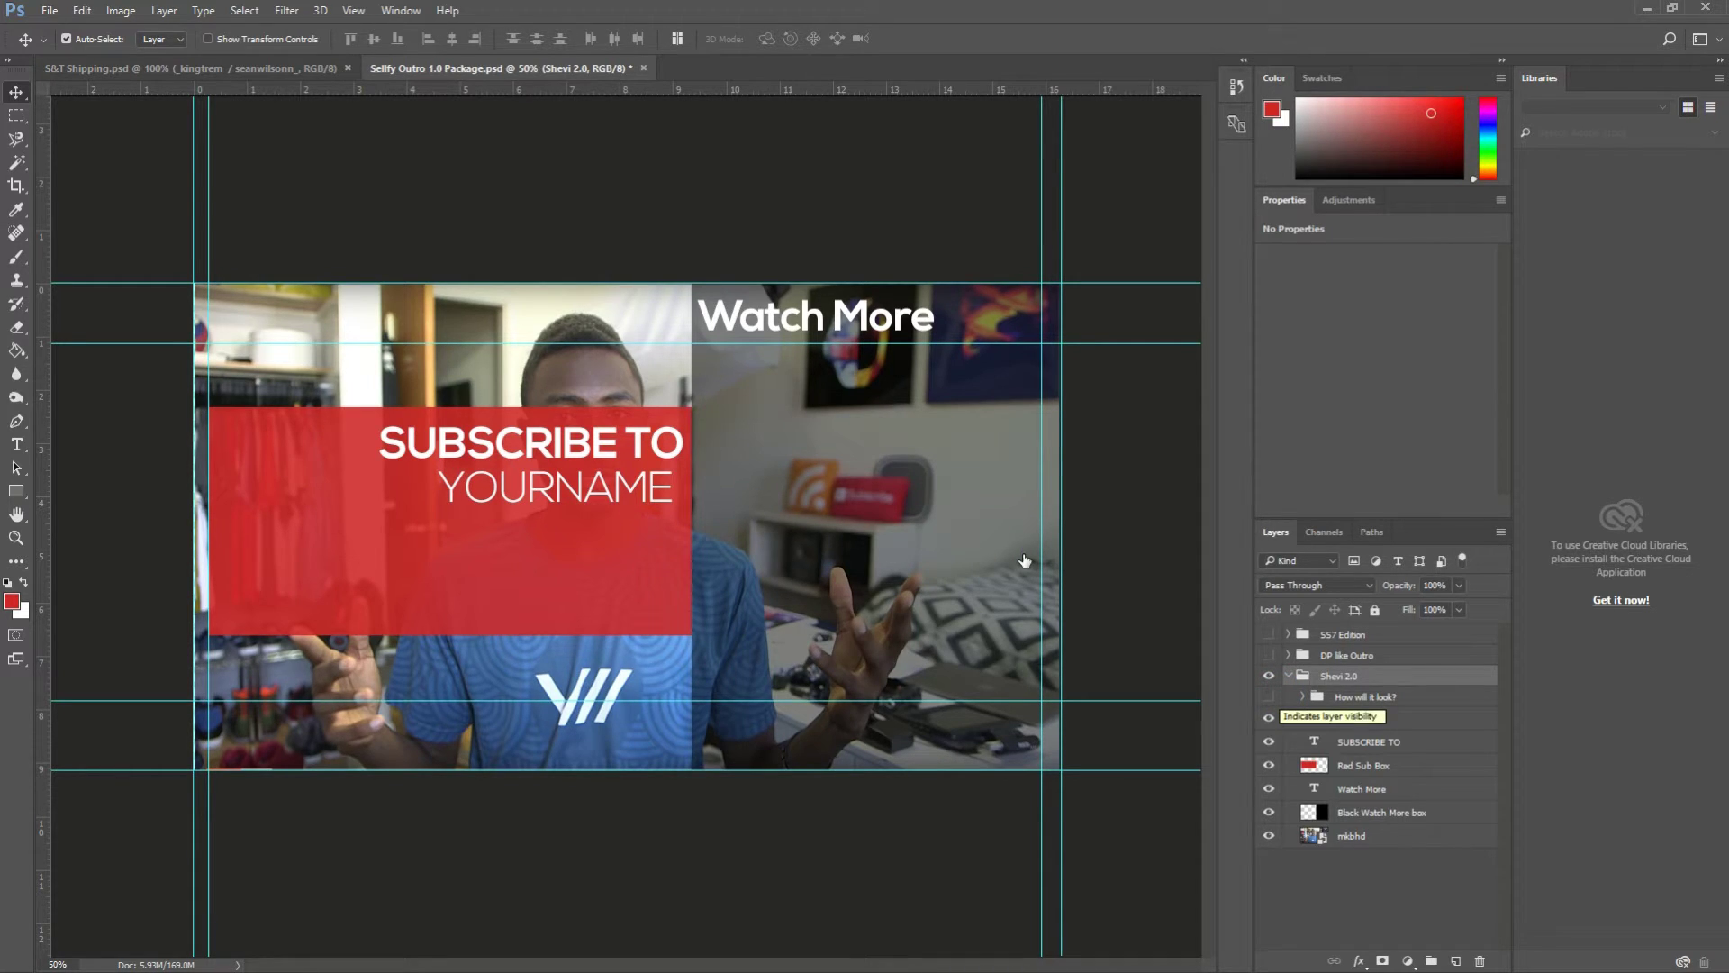
click(1268, 696)
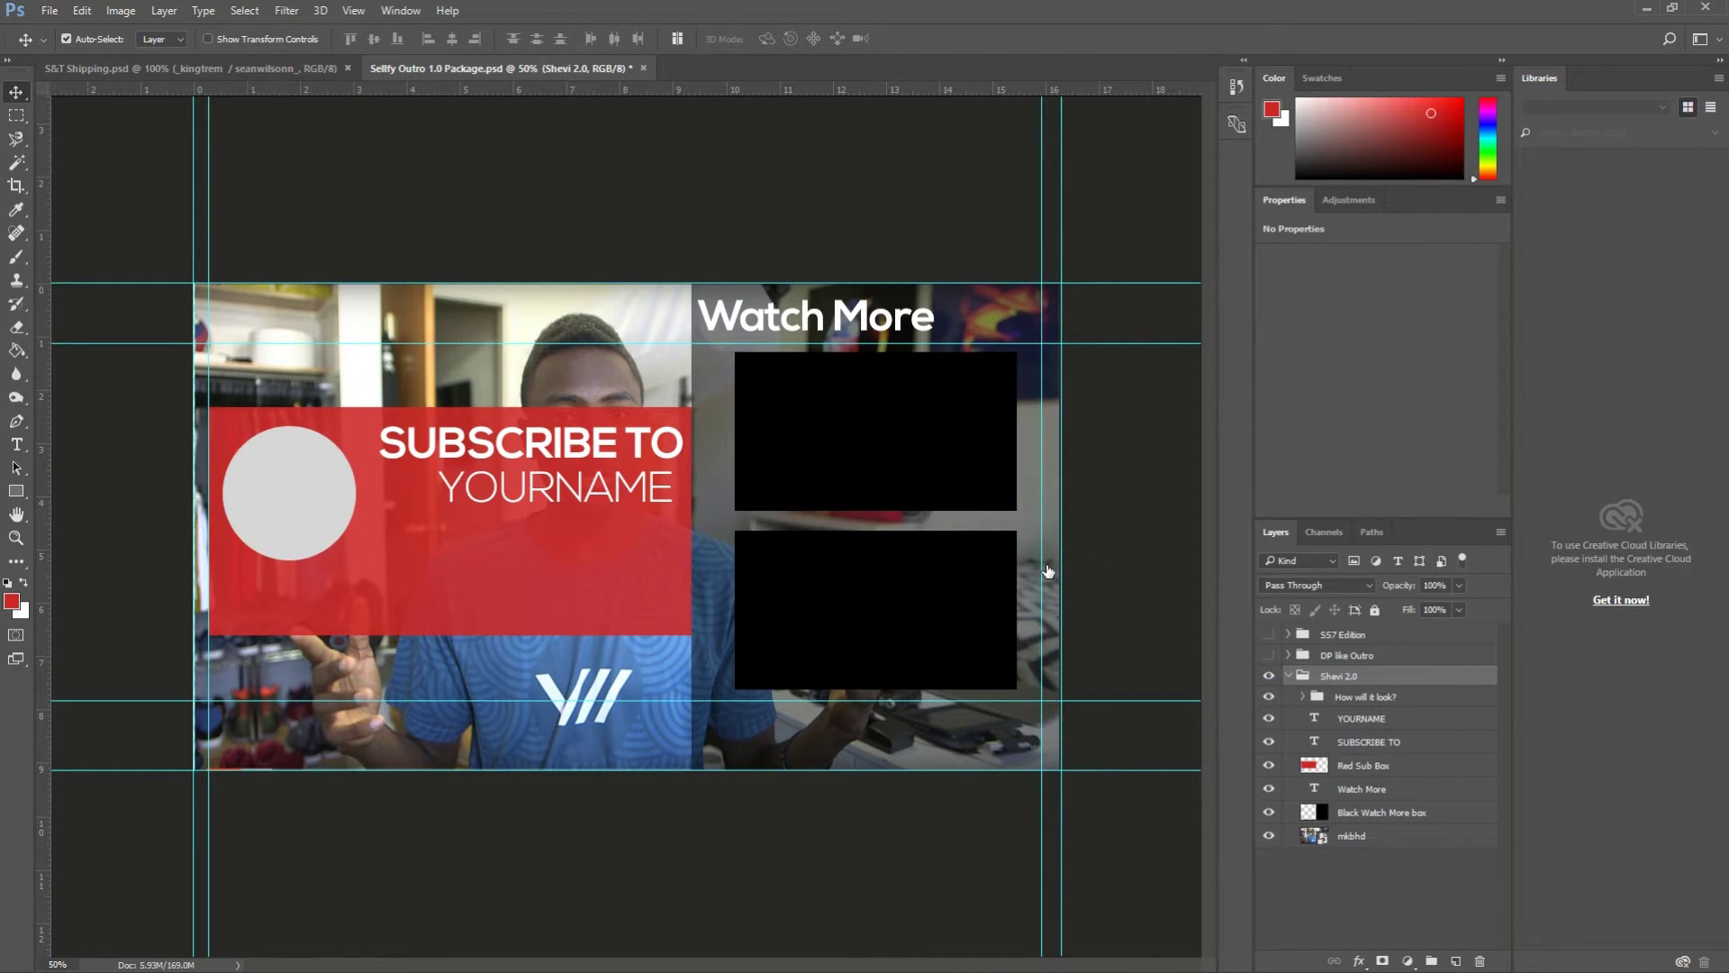
click(1301, 696)
click(1301, 697)
Step: Replace the YOURNAME text under SUBSCRIBE TO with AWESOME
click(1334, 719)
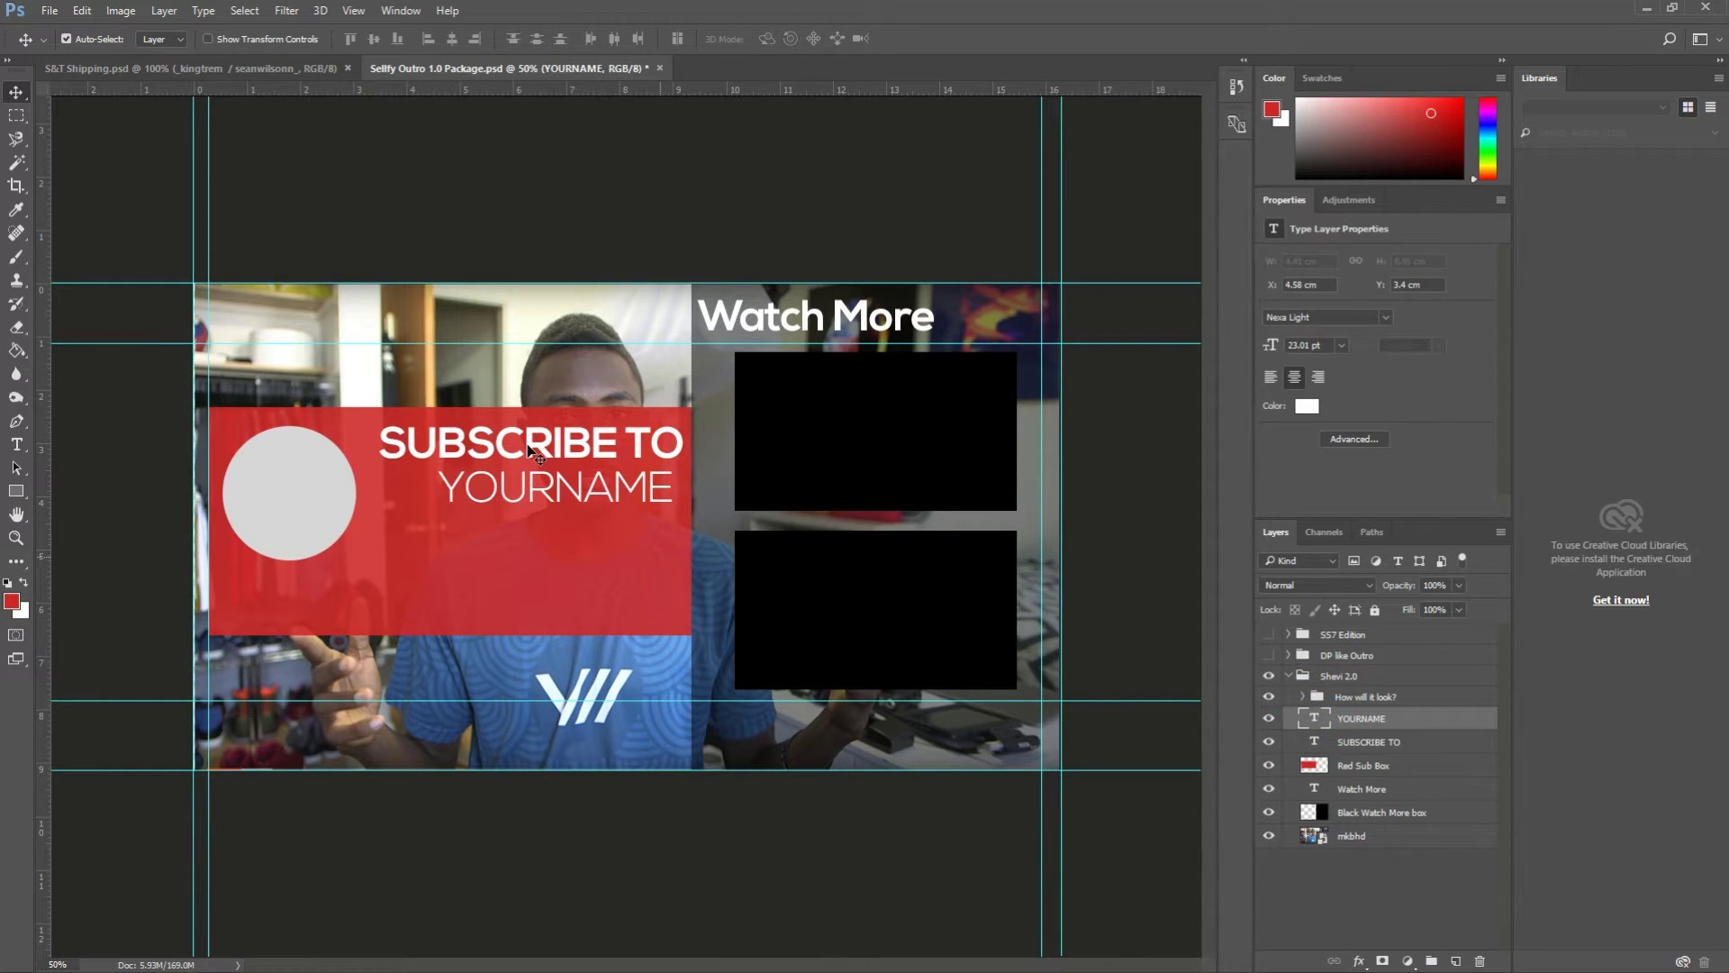
key(t)
key(Return)
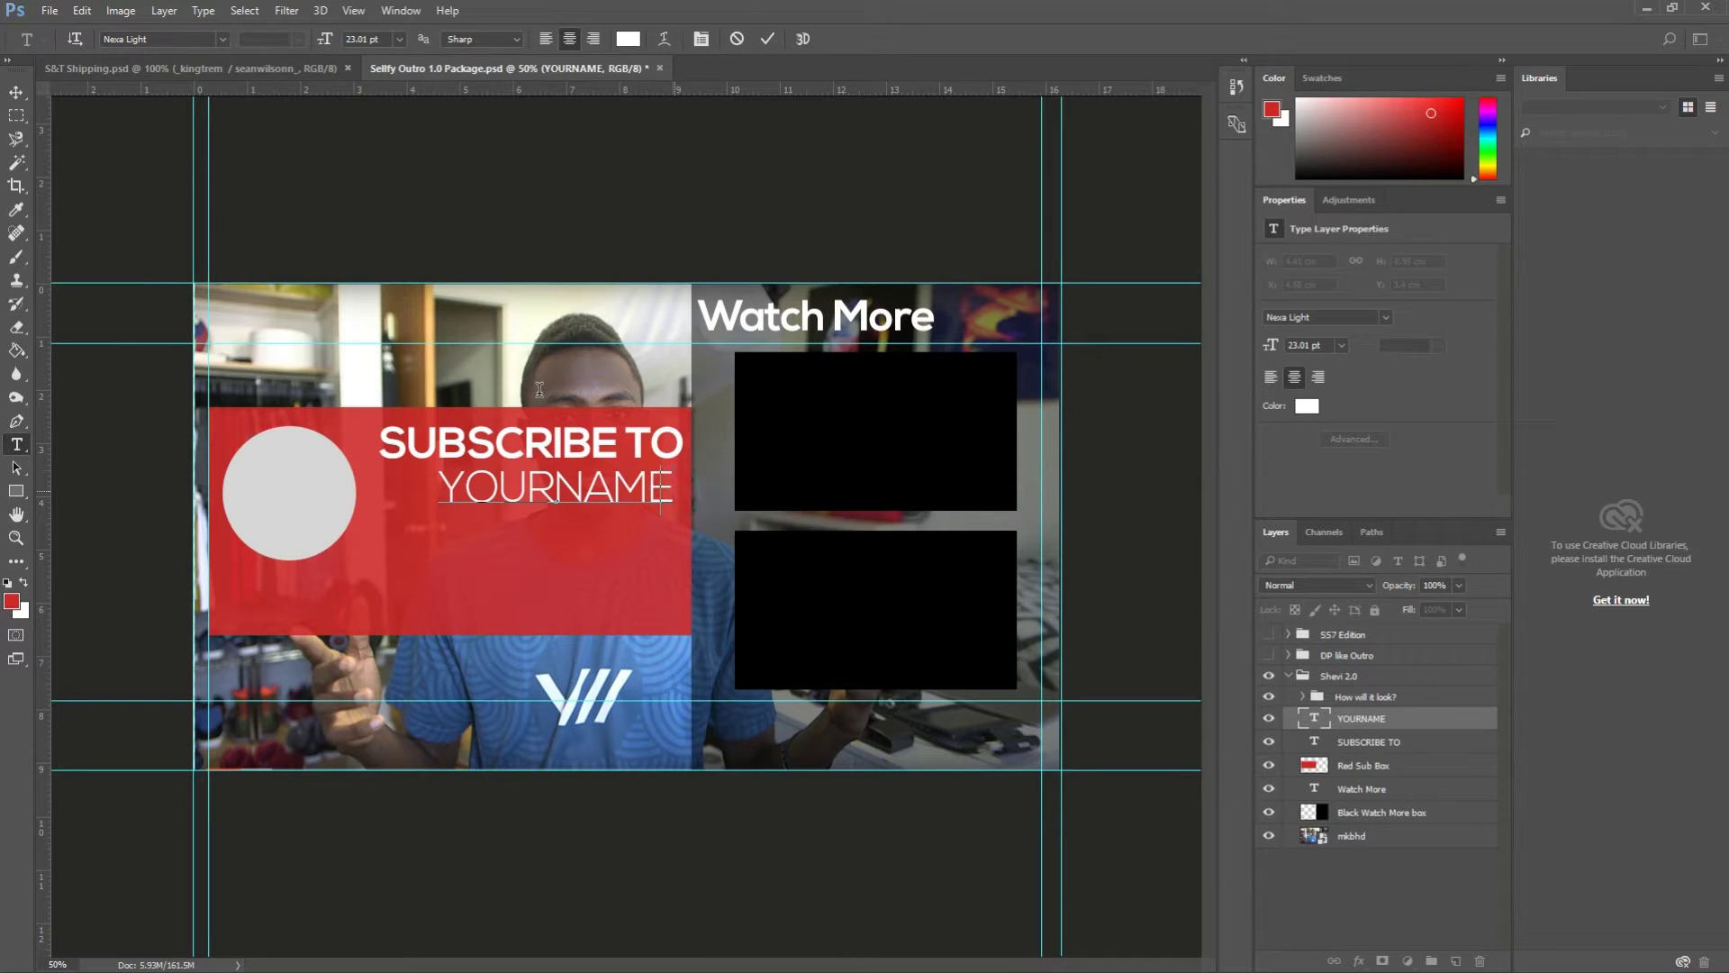
key(BackSpace)
key(BackSpace)
key(BackSpace)
key(BackSpace)
key(BackSpace)
key(BackSpace)
key(BackSpace)
key(BackSpace)
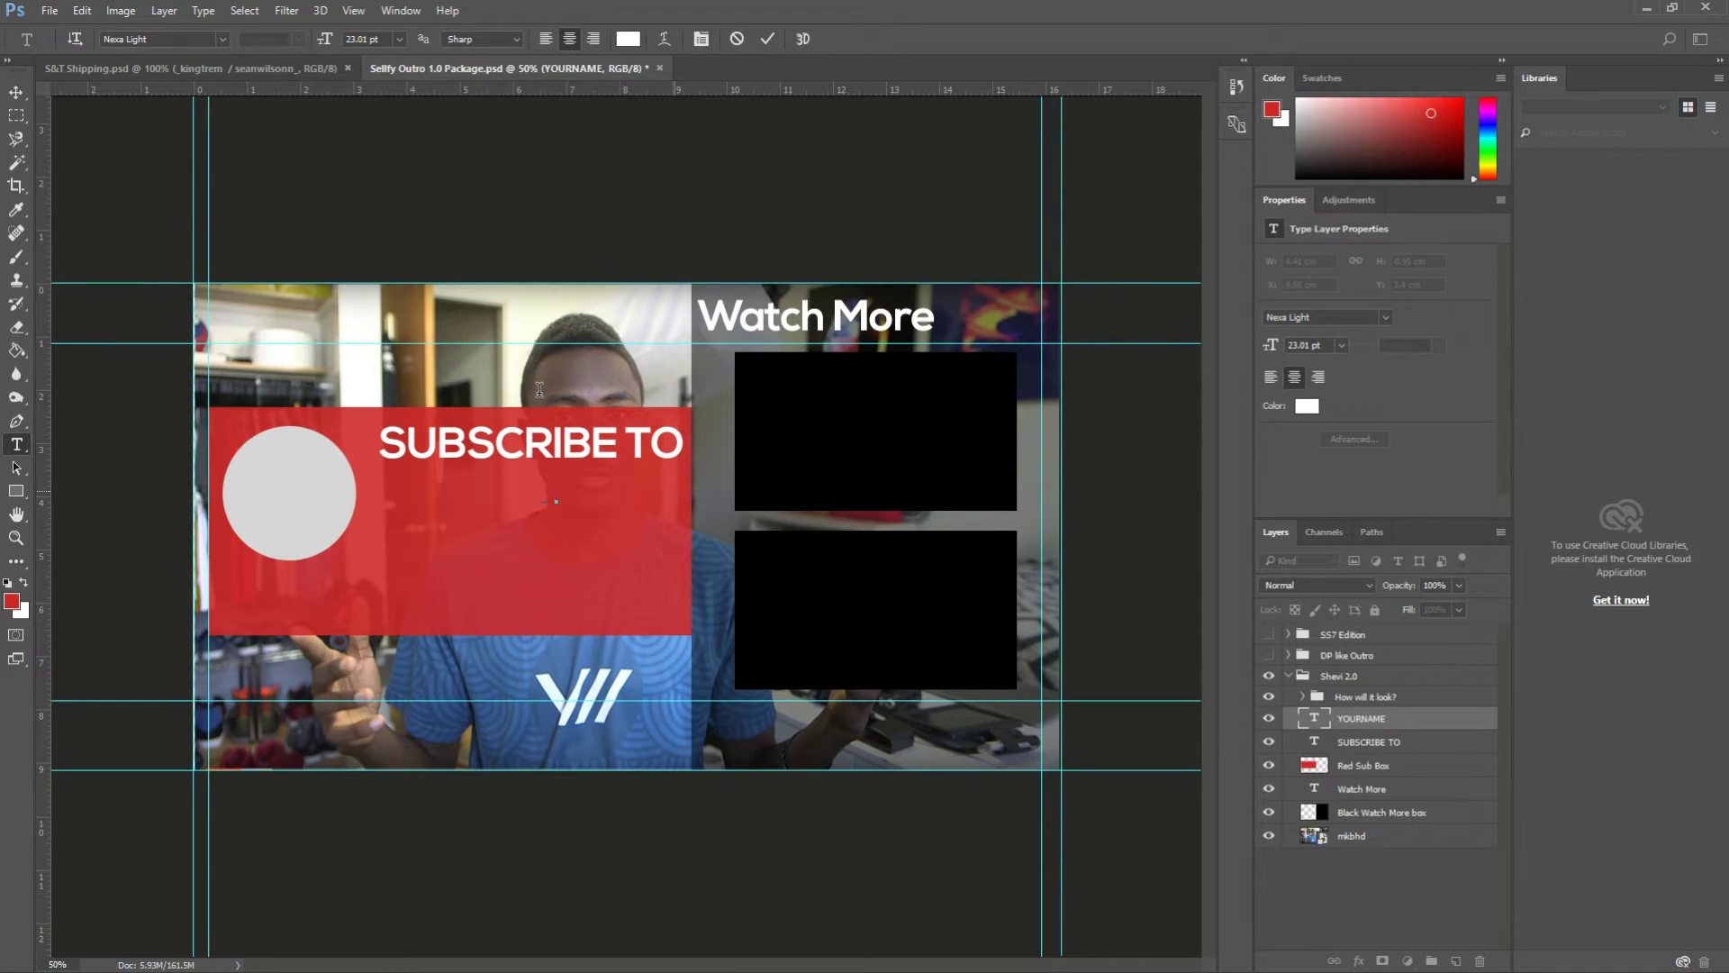
text(AWESOME)
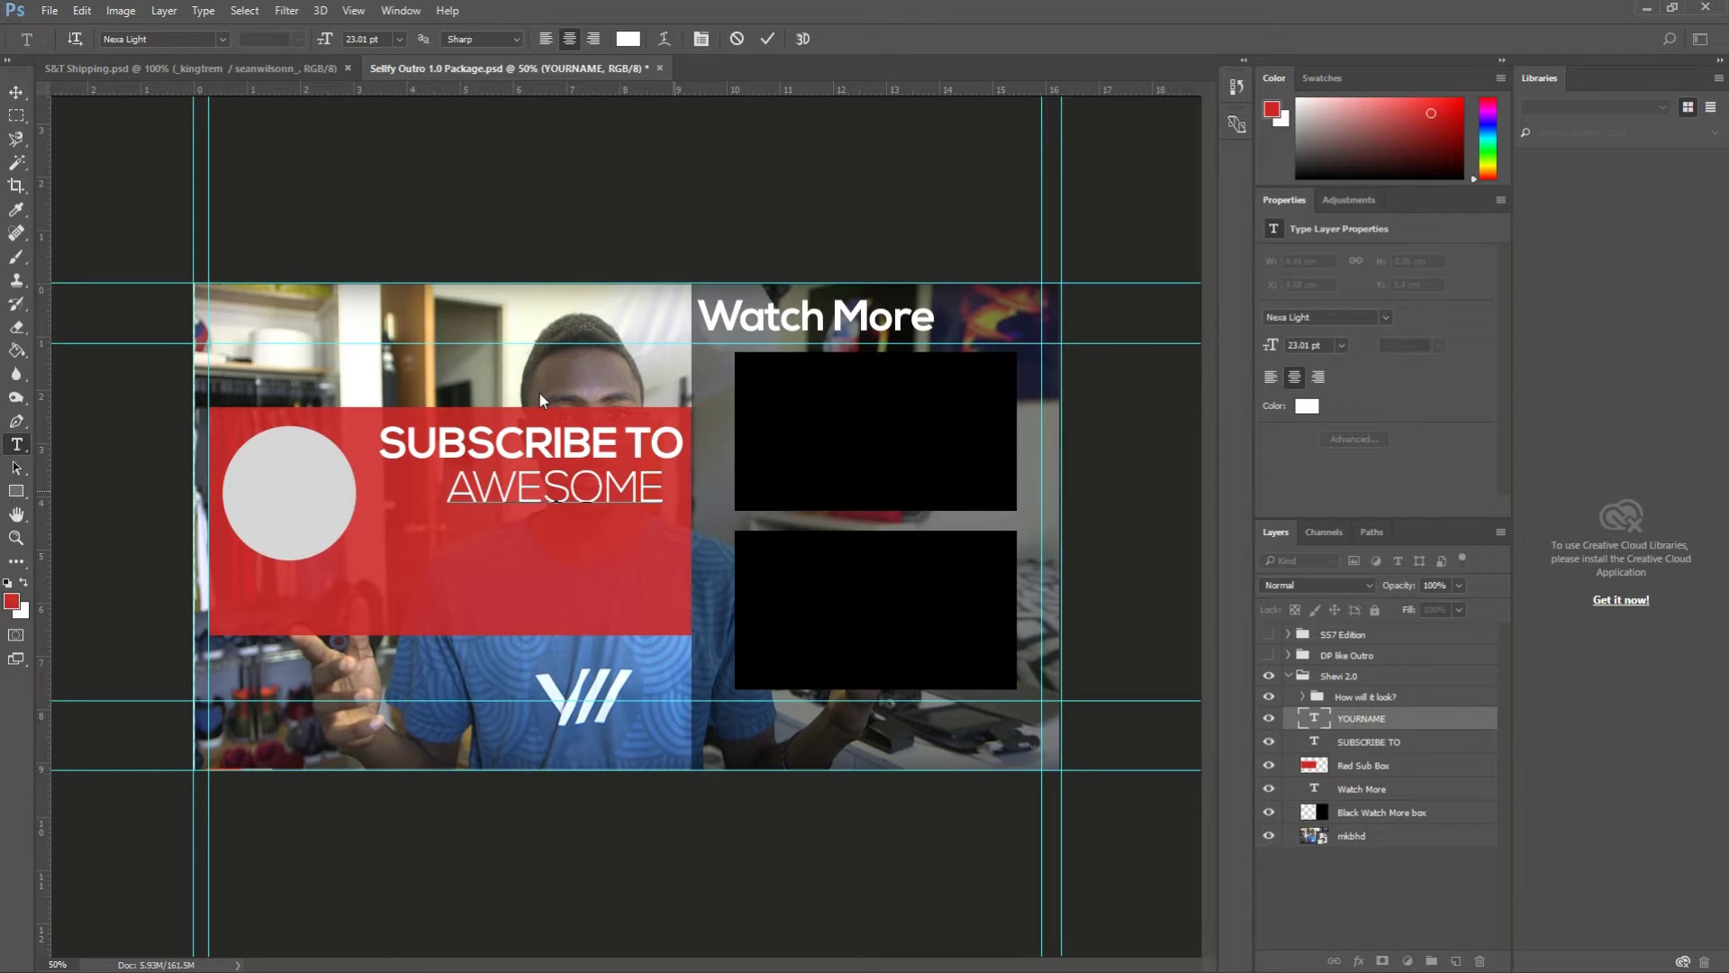
Step: Change the text under SUBSCRIBE TO back to YOURNAME and commit the edit
key(BackSpace)
key(BackSpace)
key(BackSpace)
key(BackSpace)
key(BackSpace)
key(BackSpace)
key(BackSpace)
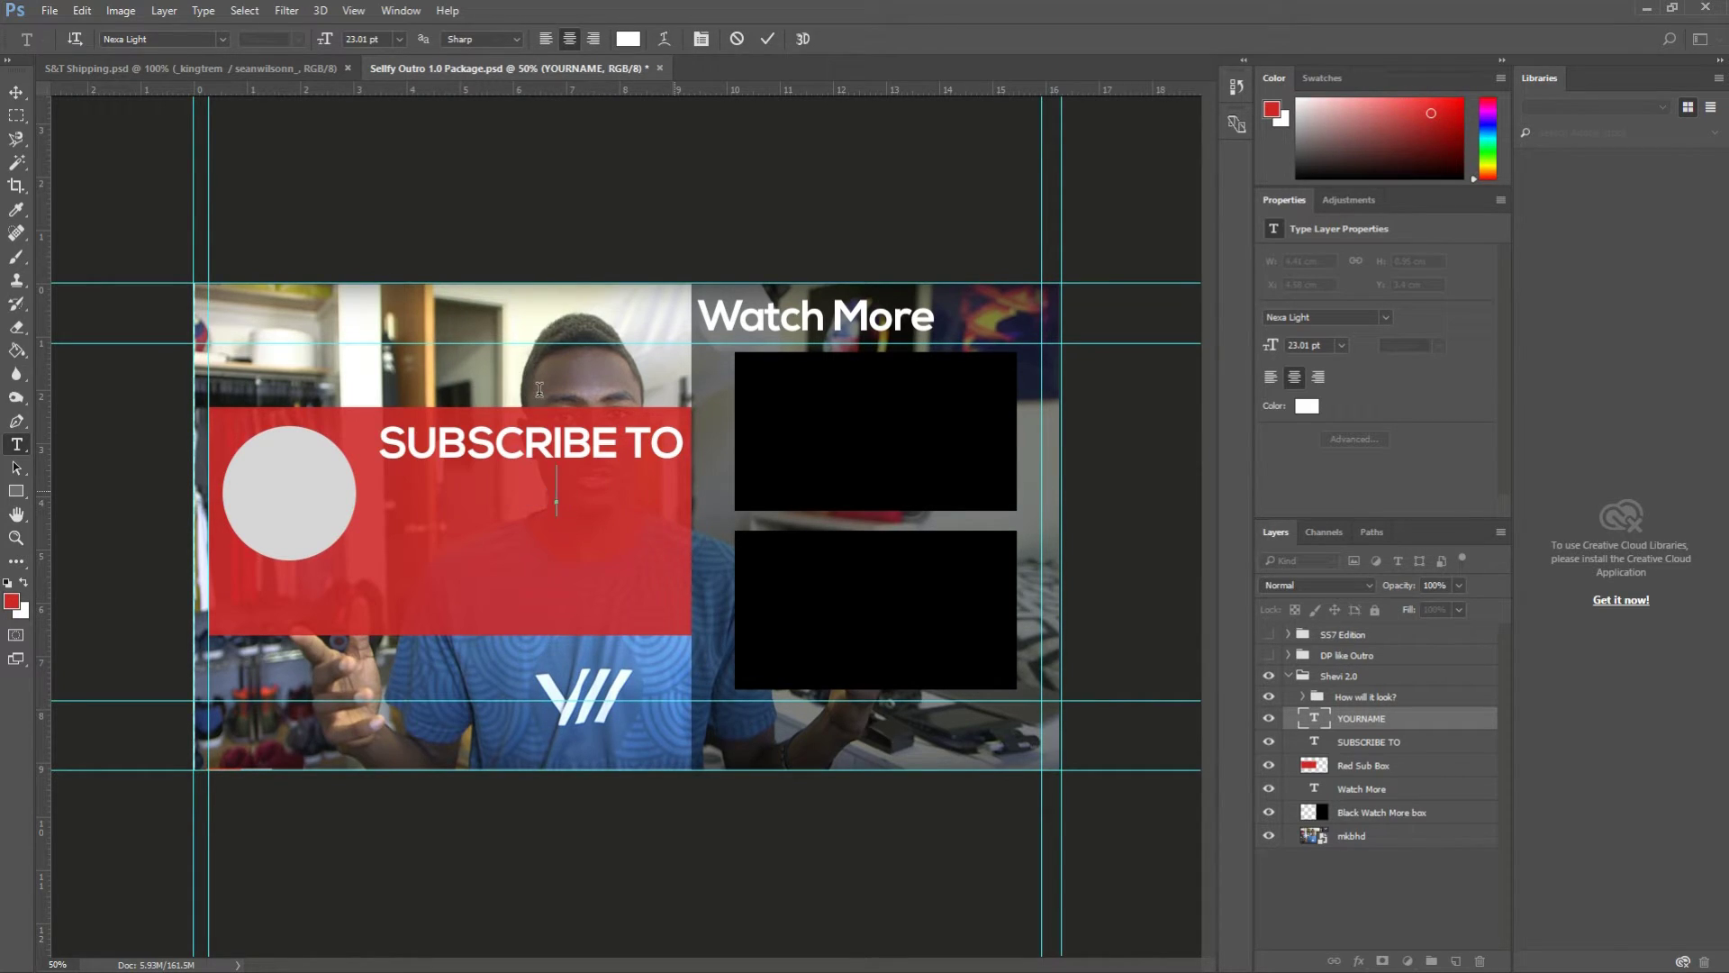
text(YOUR)
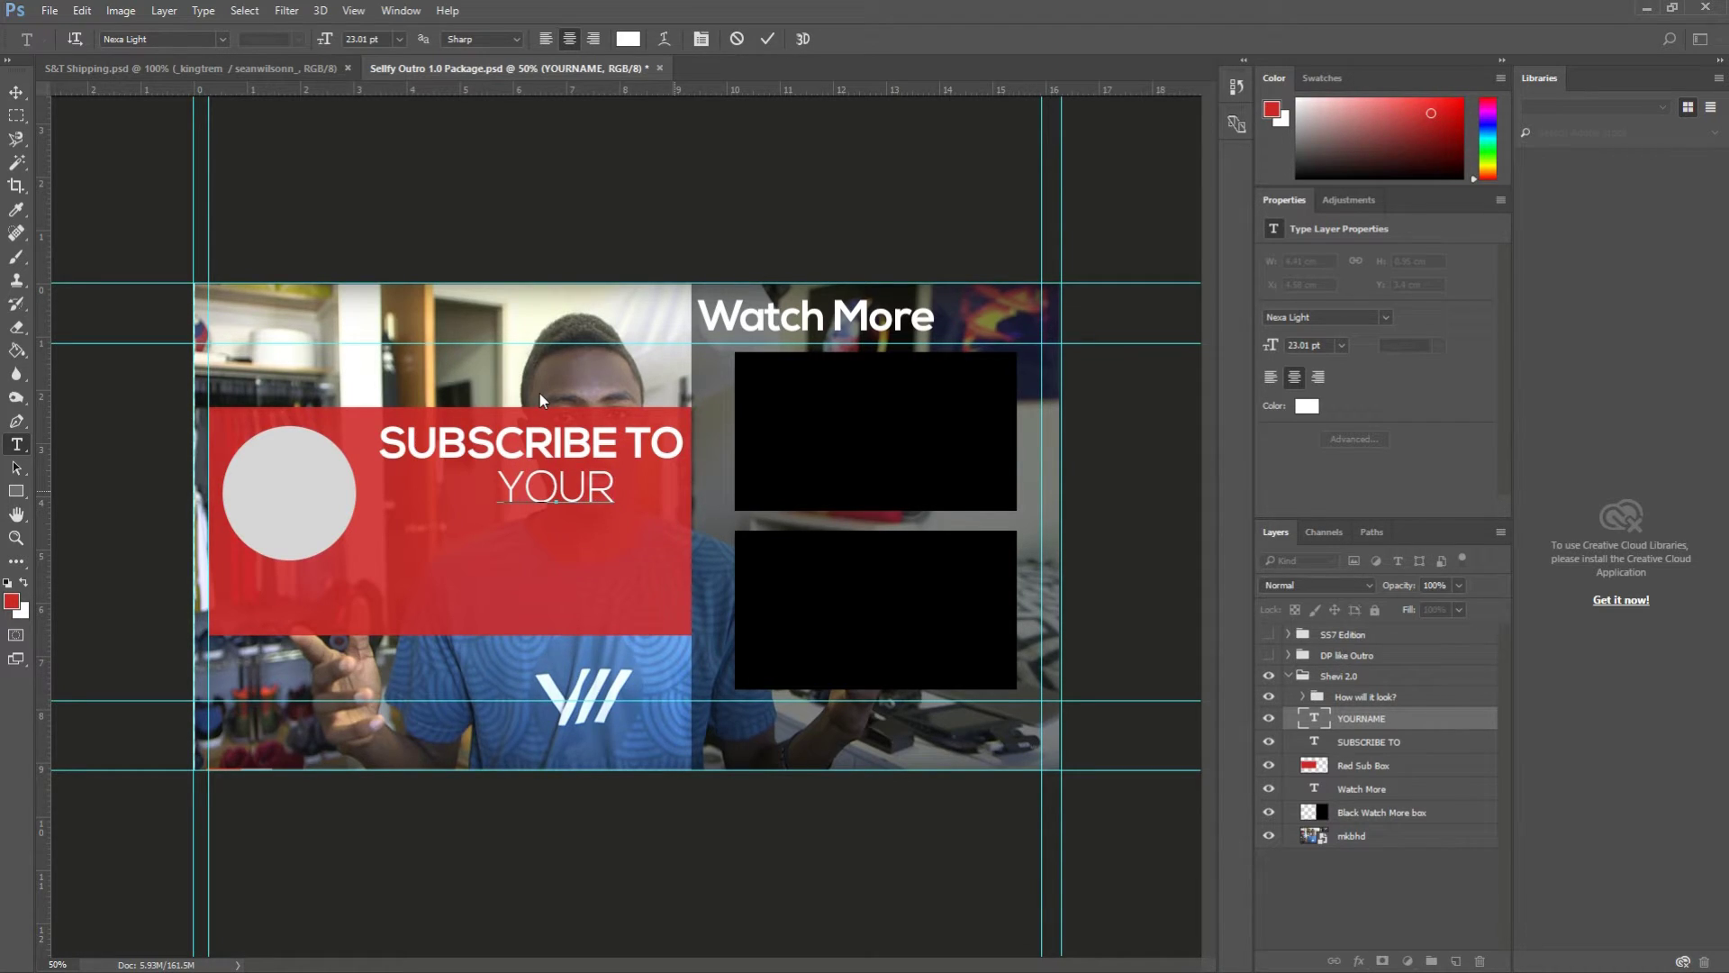
text(NAME)
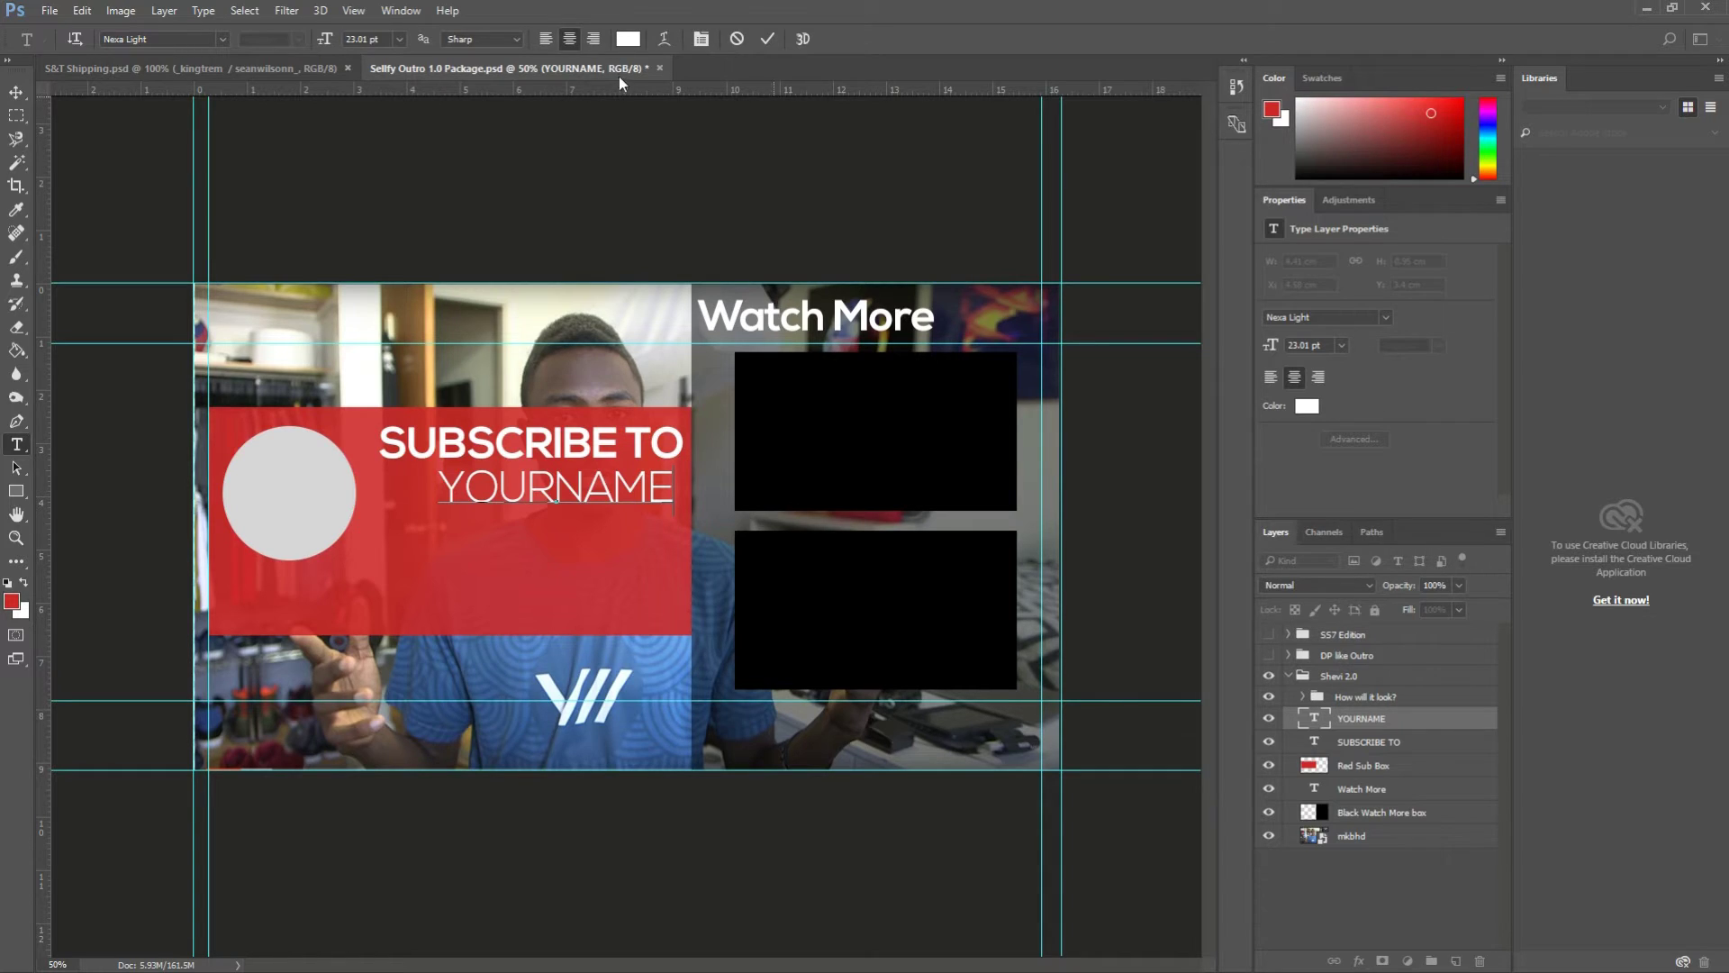
click(767, 39)
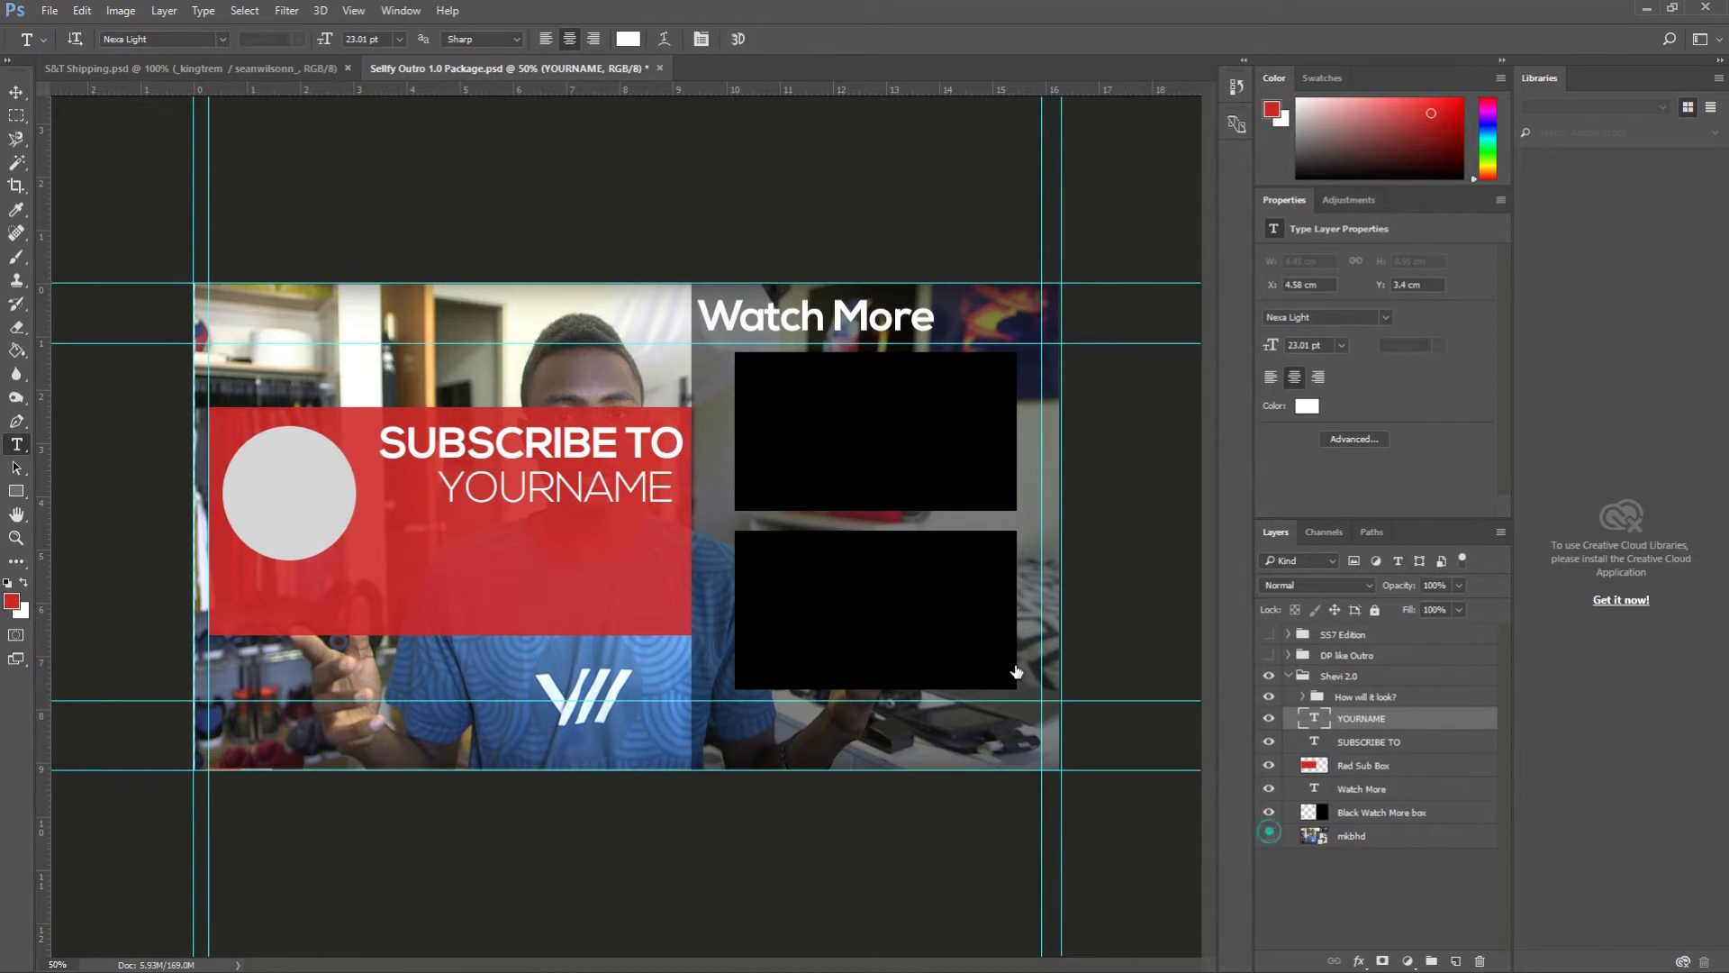
Step: Hide the mkbhd background photo in Shevi 2.0 and fill a new layer above it with the red foreground colour
click(1268, 836)
click(1269, 835)
click(1269, 836)
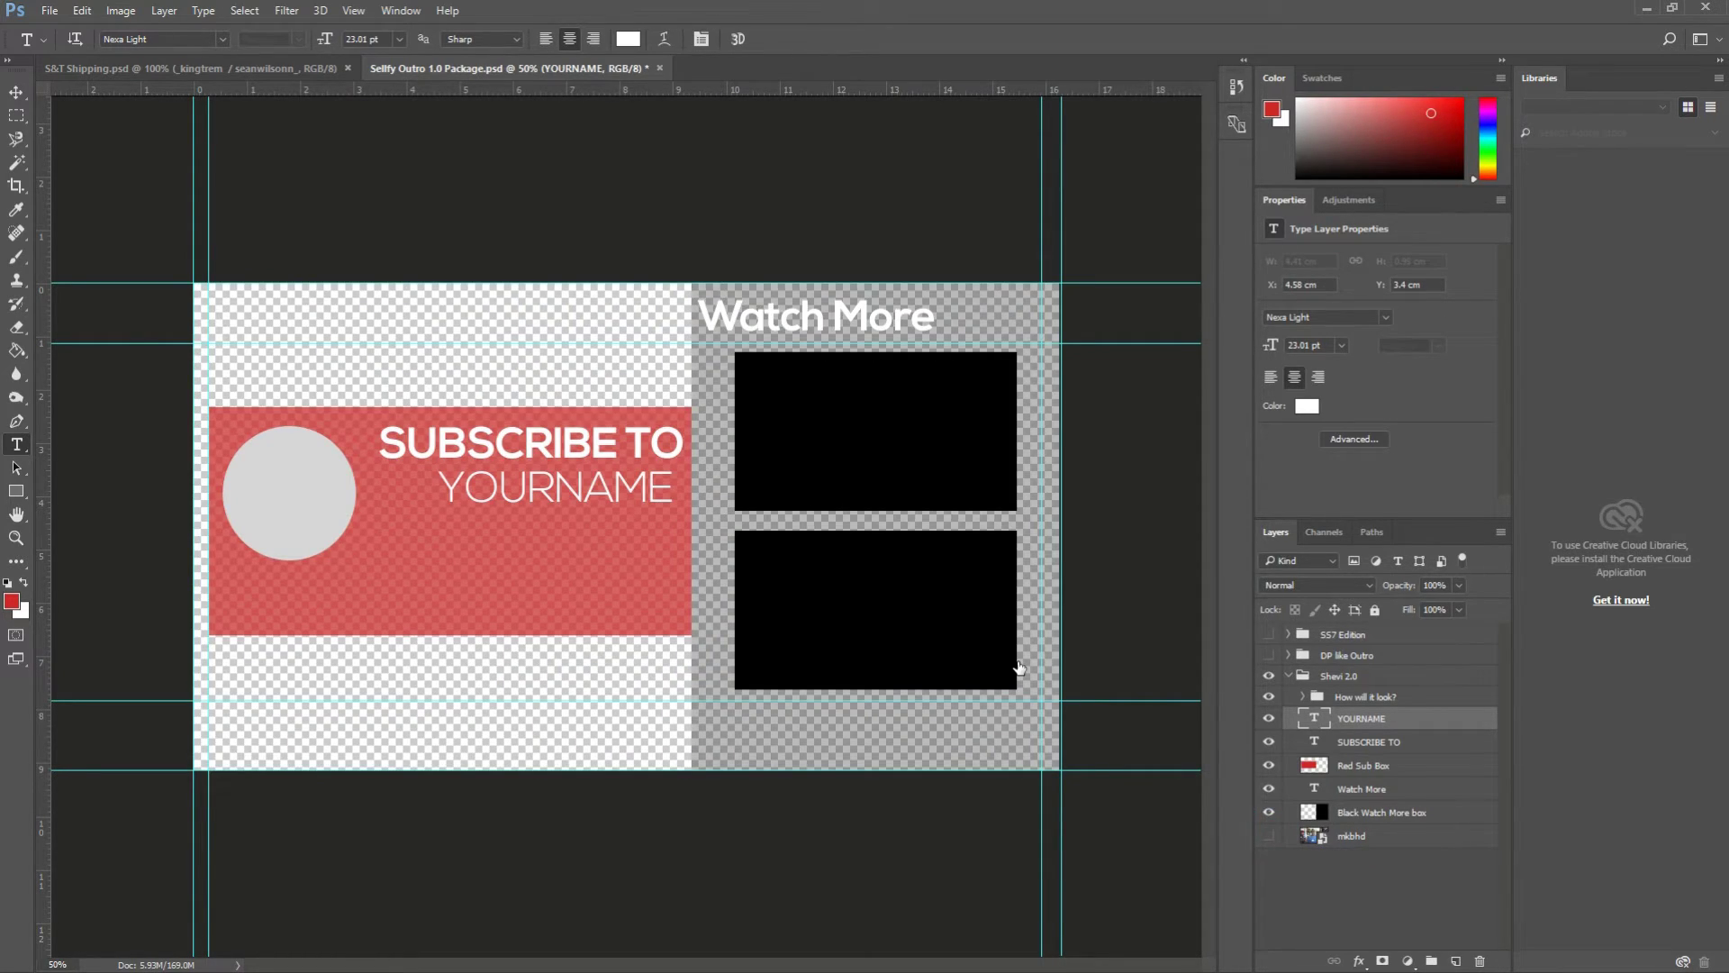
click(1386, 830)
key(ctrl+shift+alt+n)
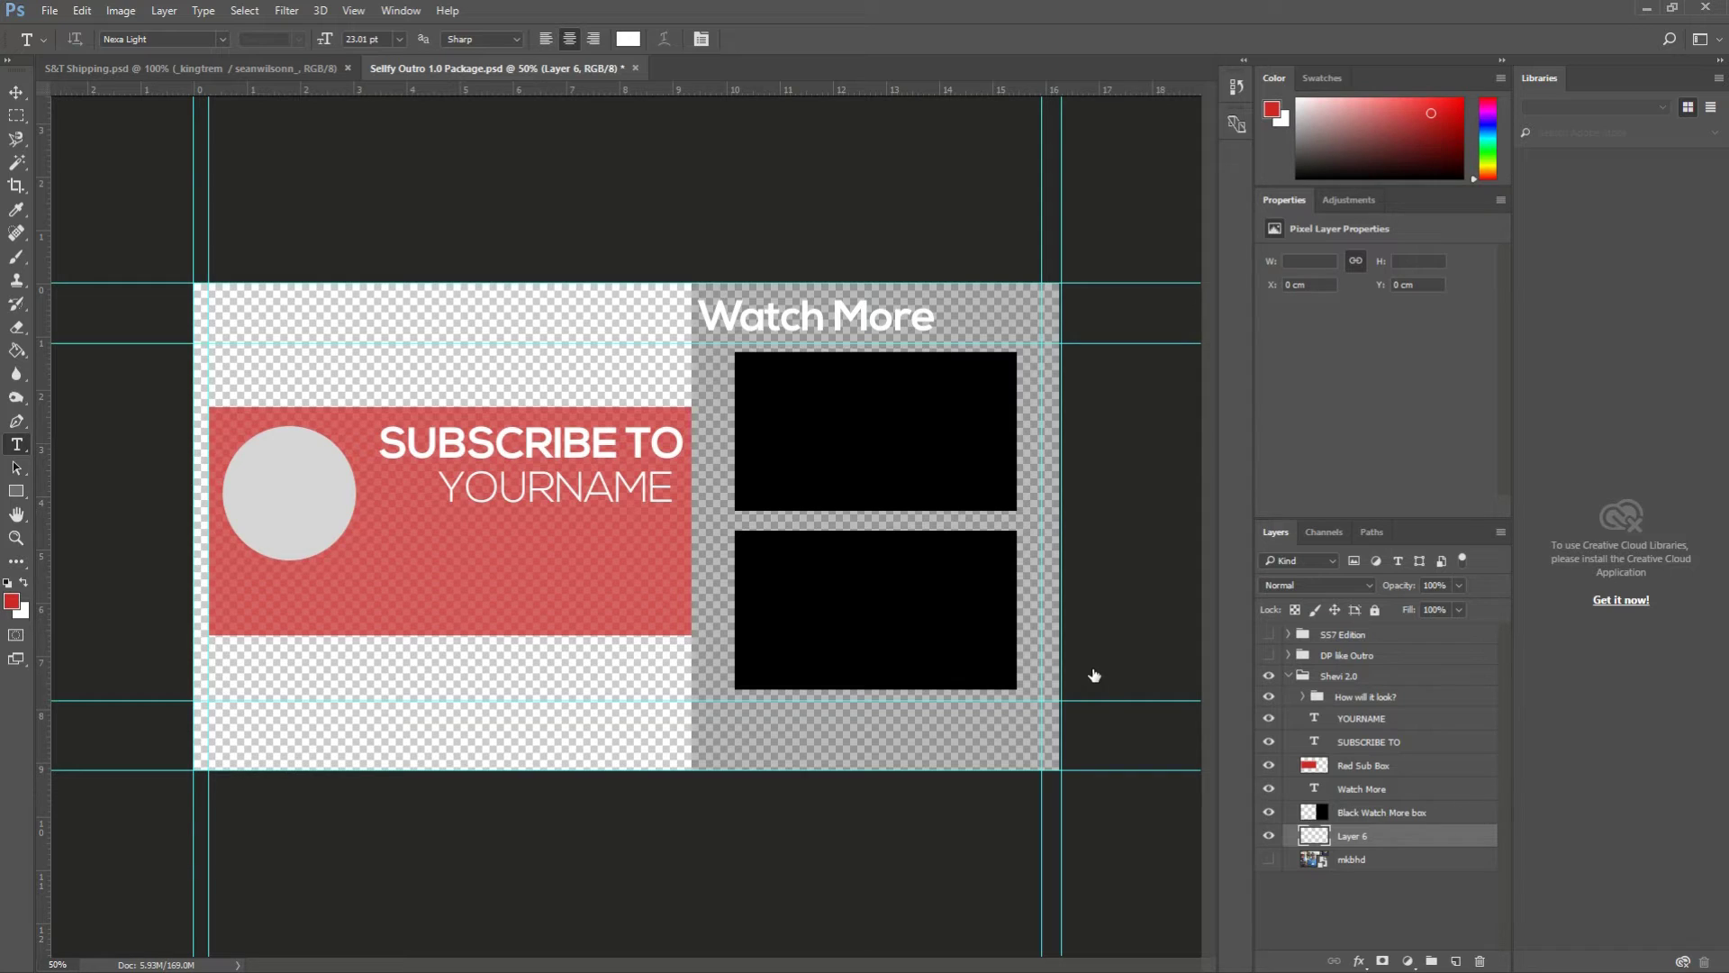
key(g)
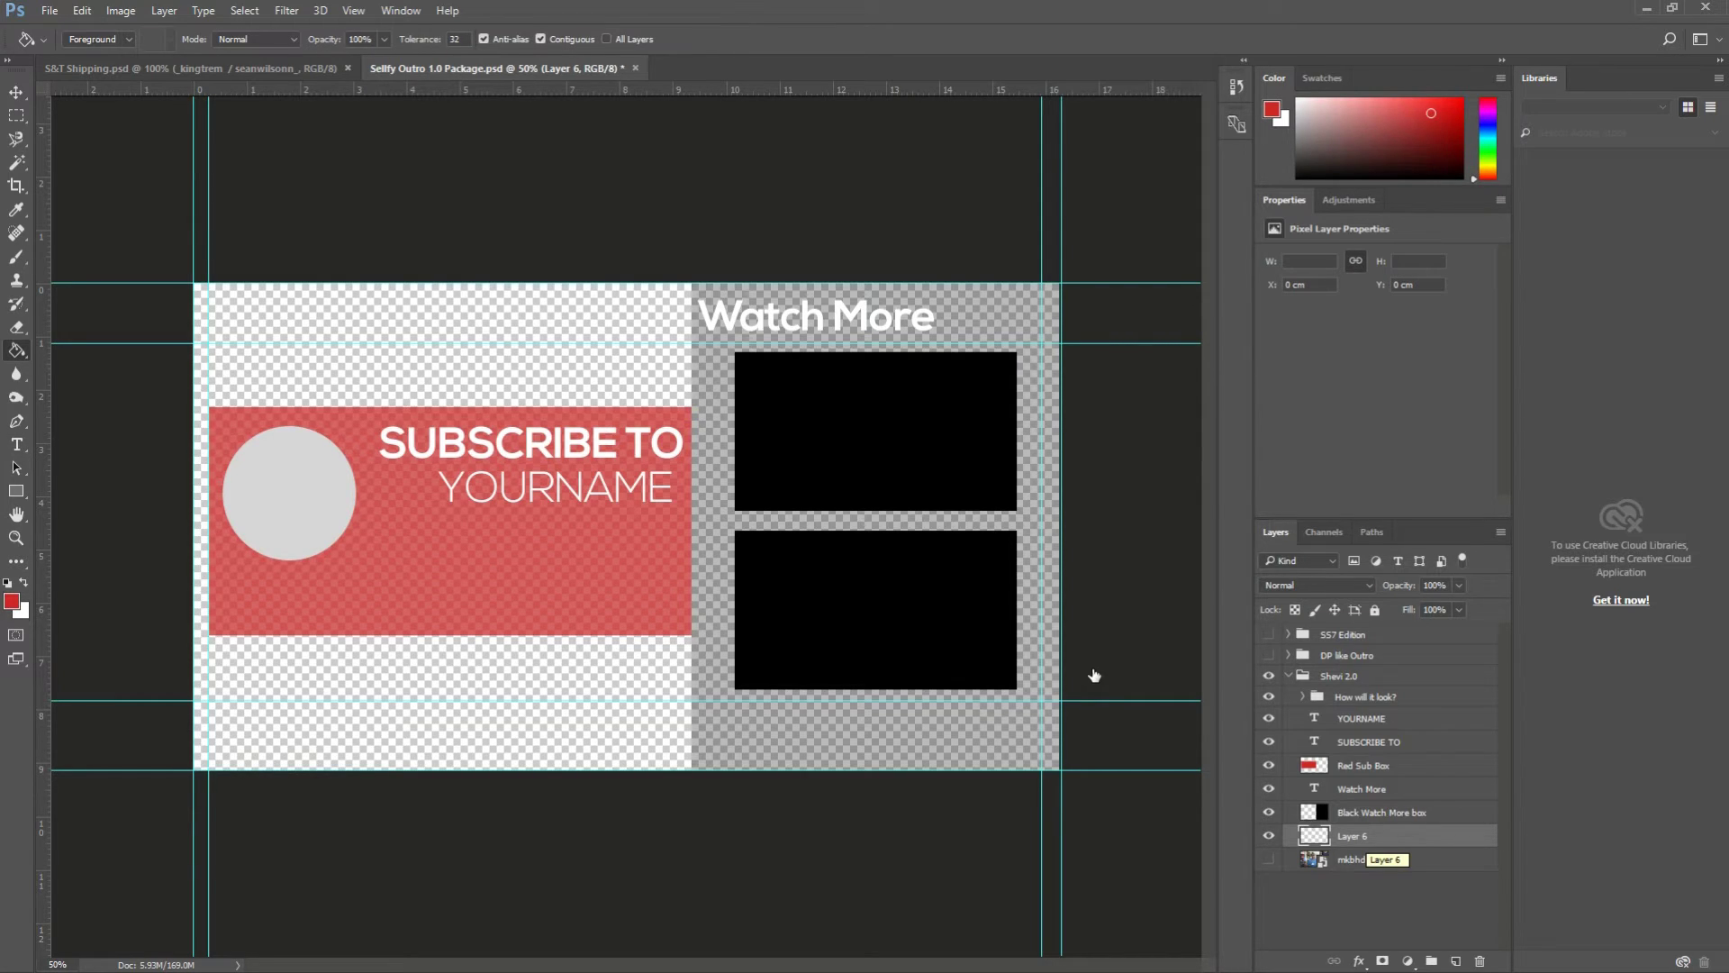
click(307, 545)
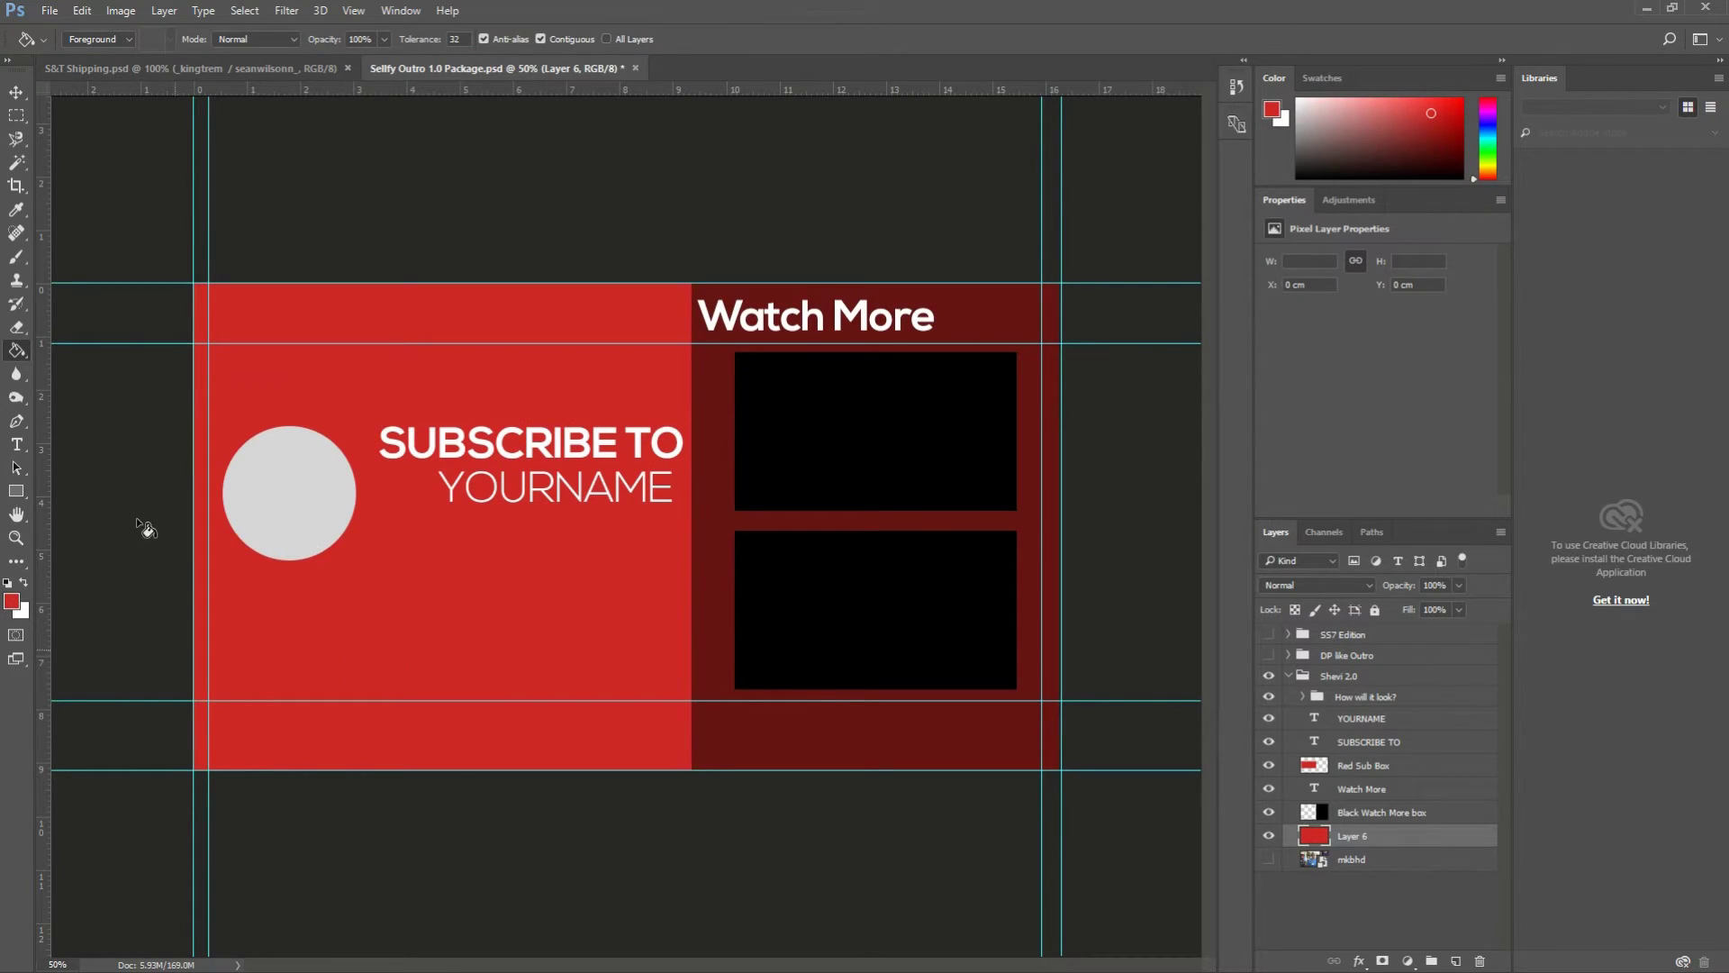
Step: Reset the foreground colour to black, try filling the new background layer with it, and undo the fill
key(d)
click(215, 535)
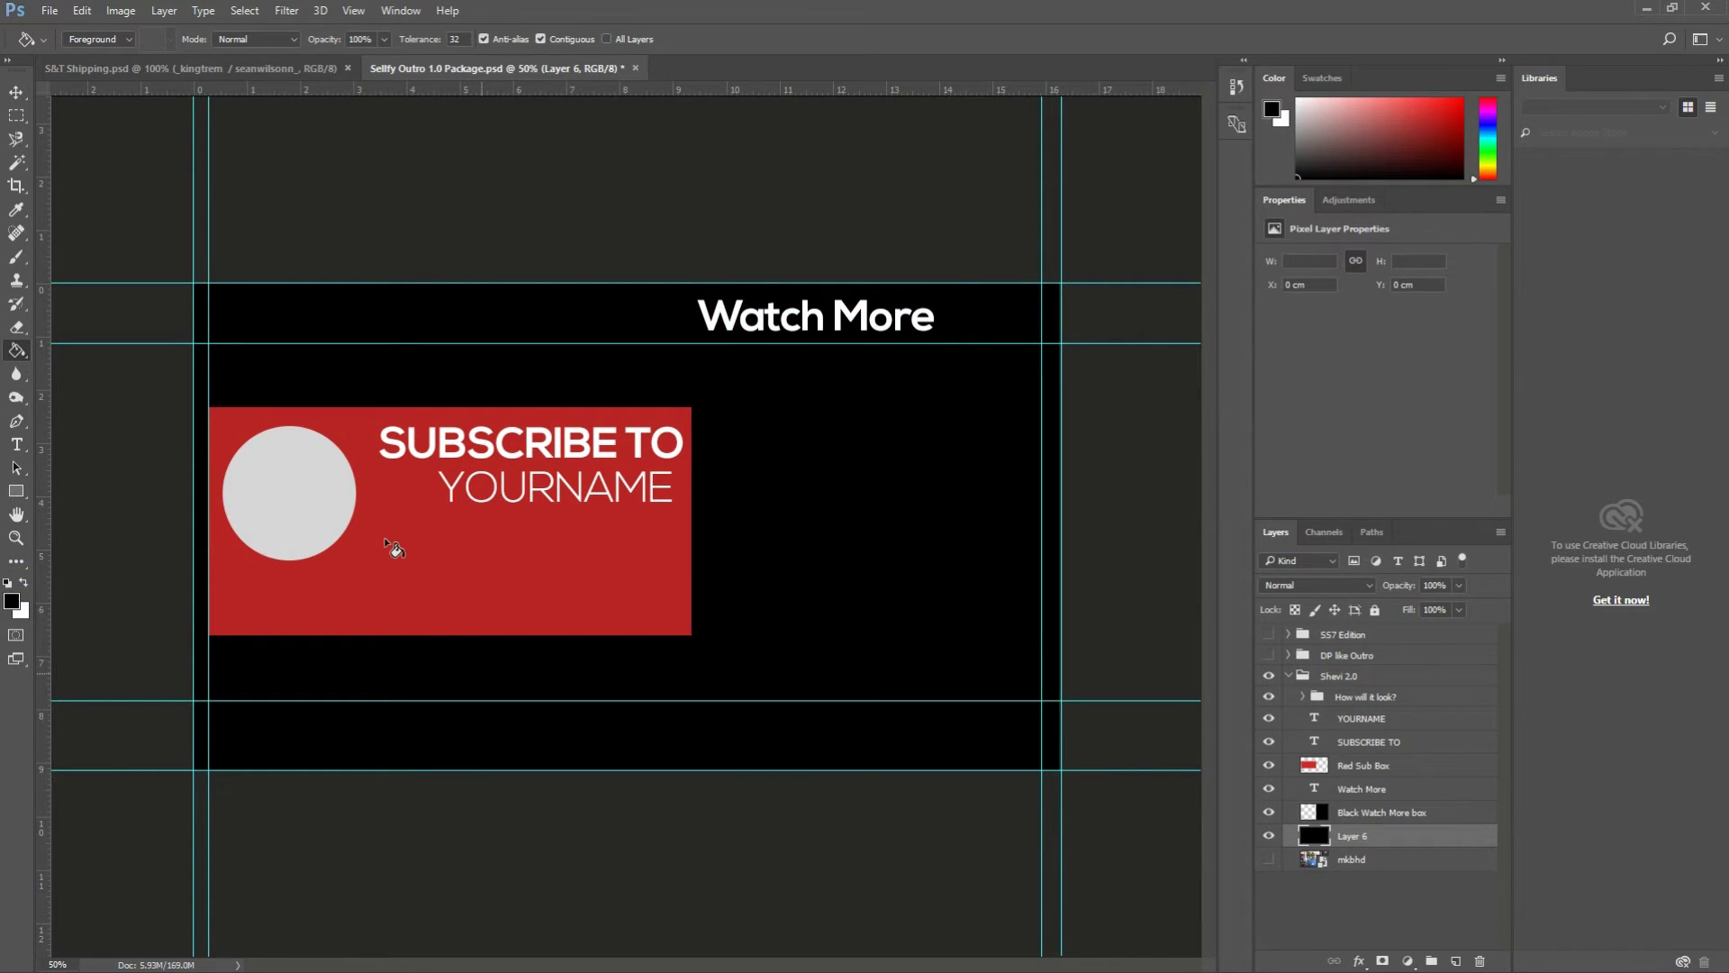
key(ctrl+z)
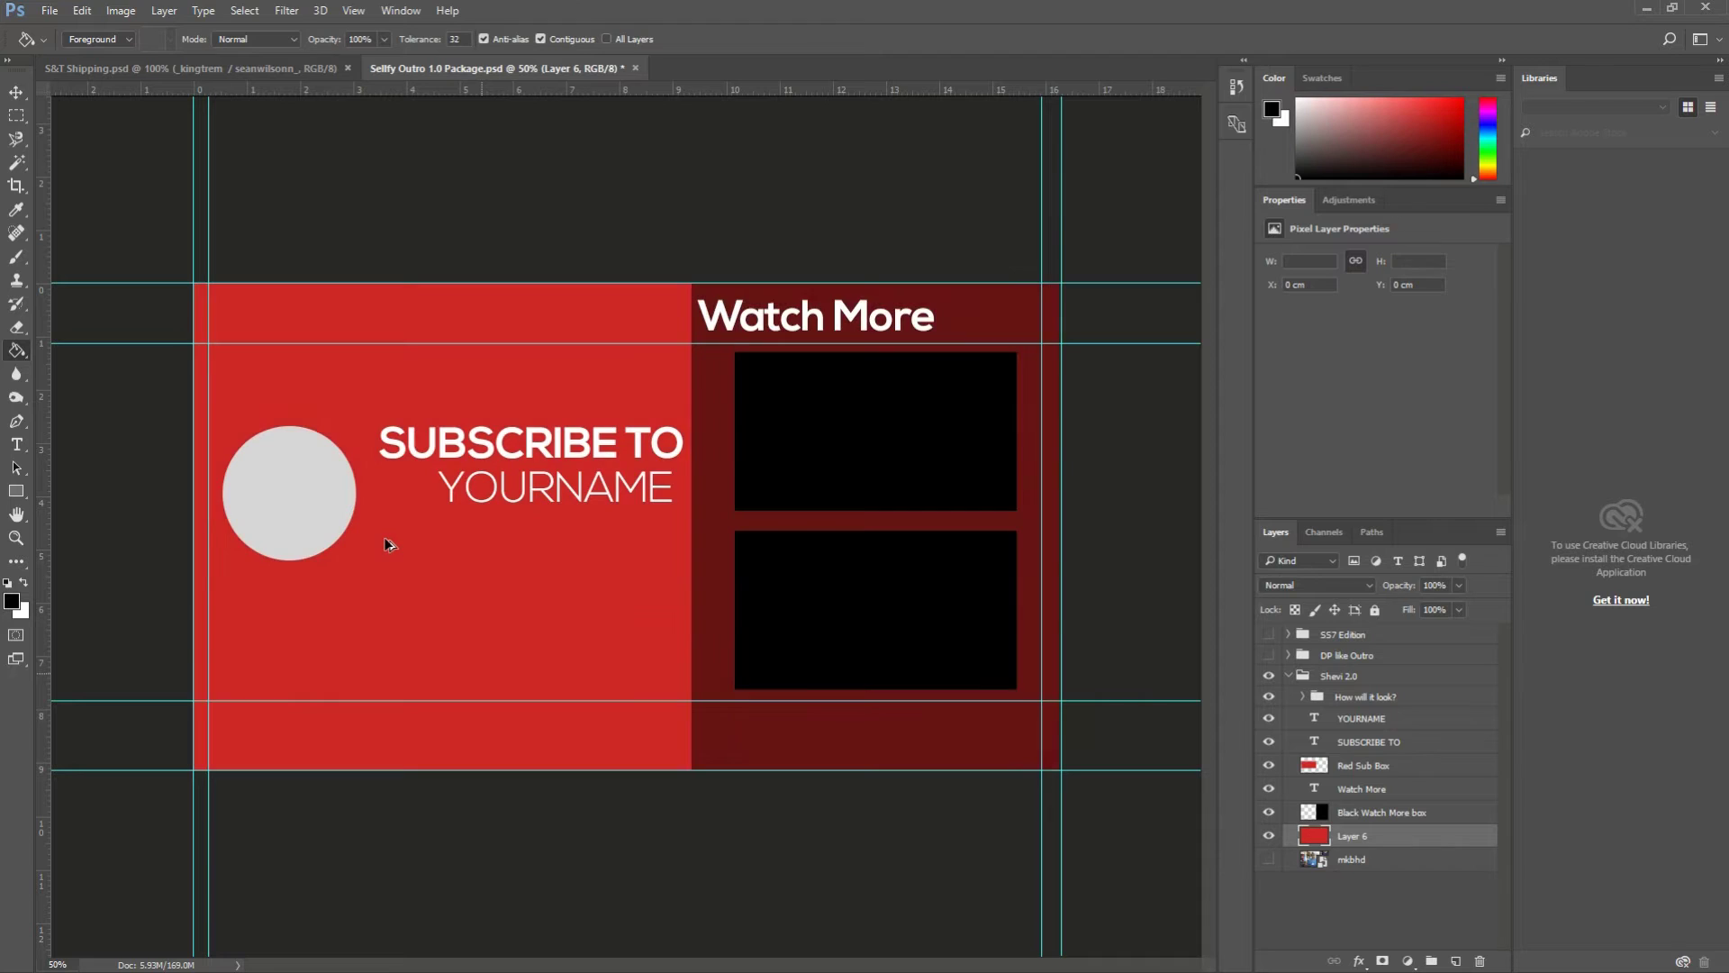
Step: Delete the red background layer, show the mkbhd photo again, and select the Shevi 2.0 group
key(Delete)
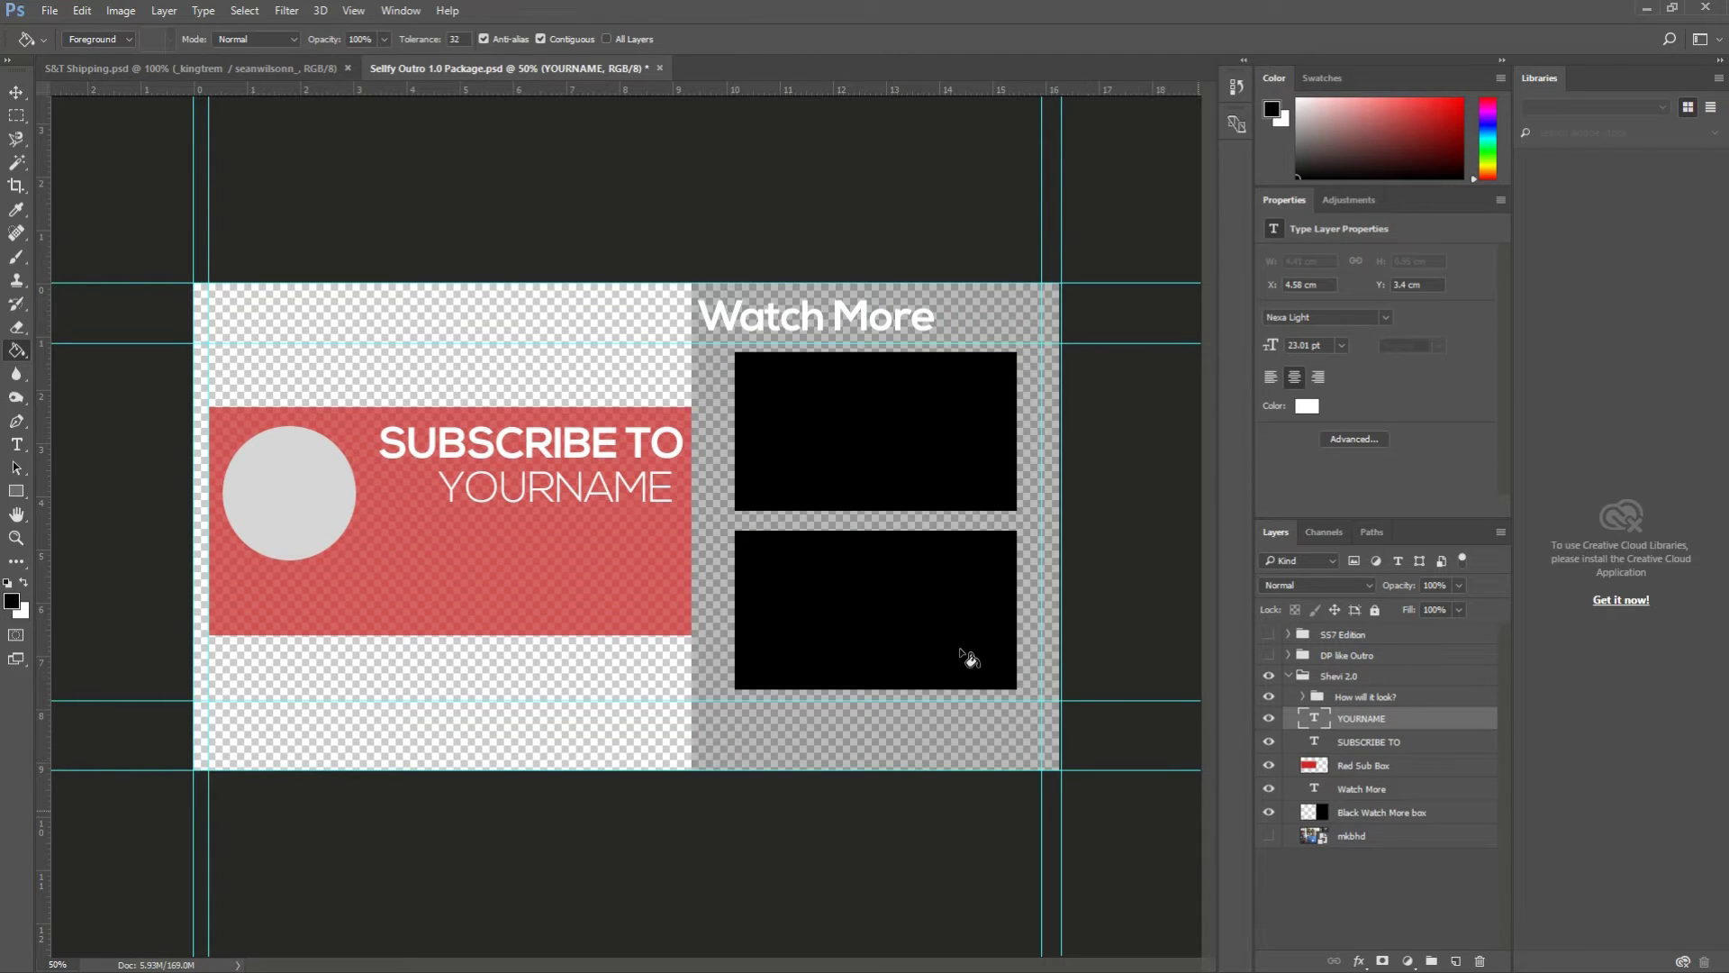
click(1268, 834)
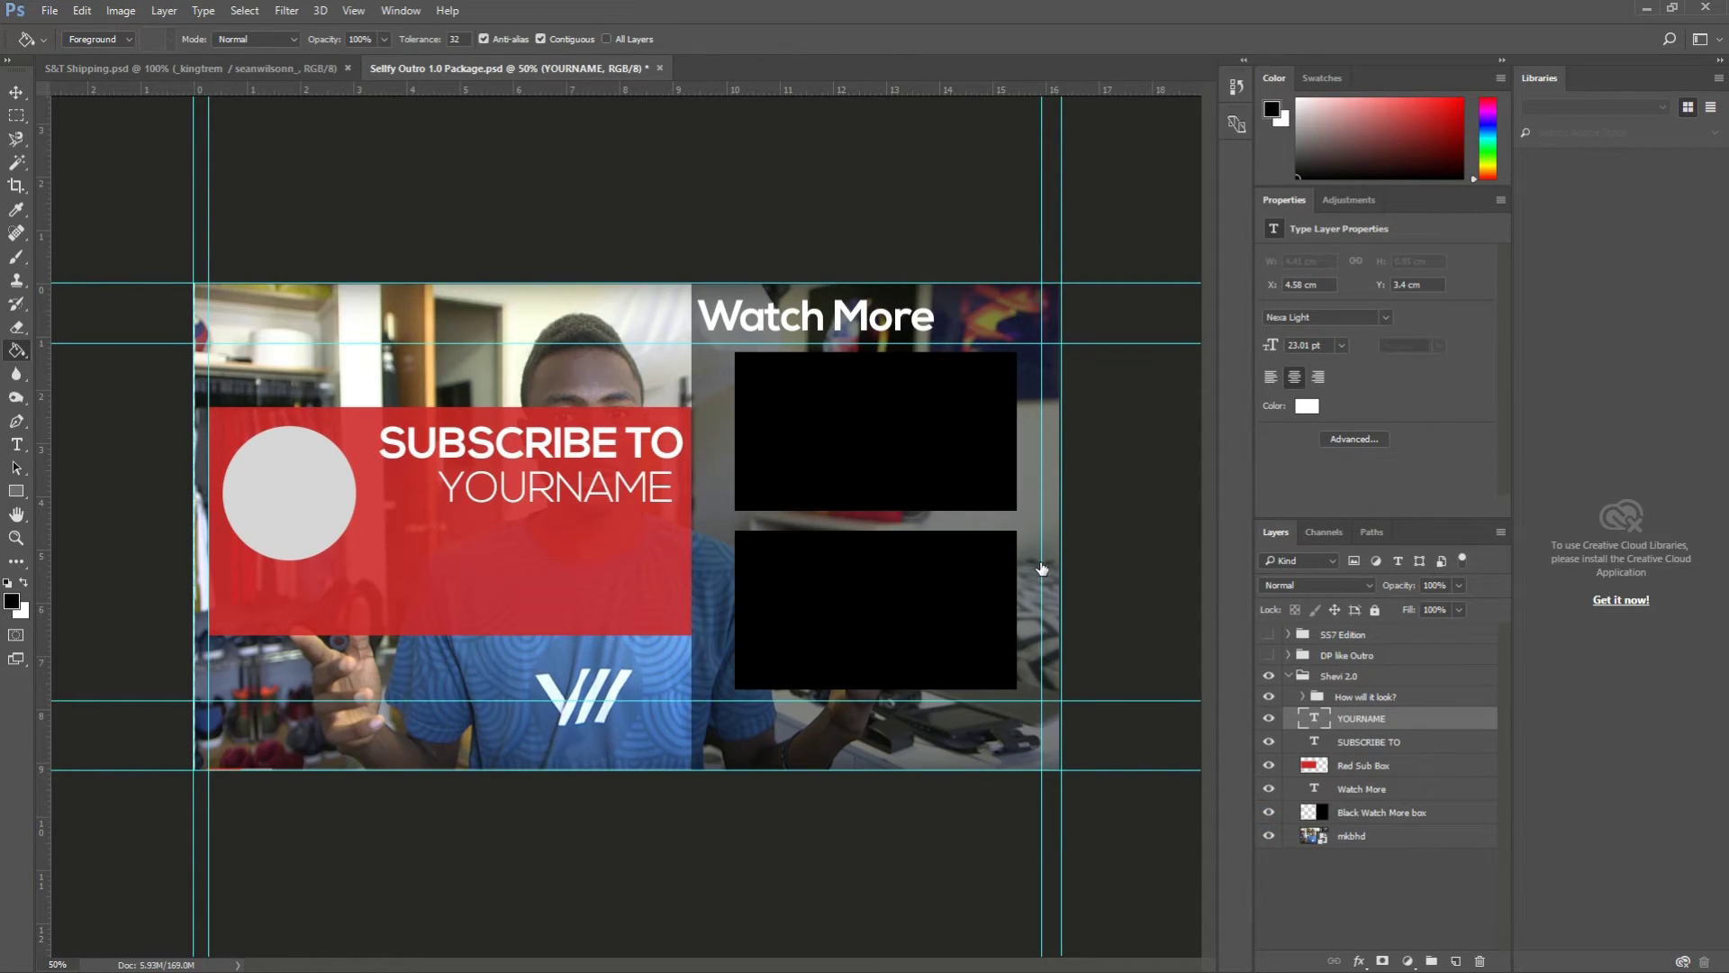
click(1291, 675)
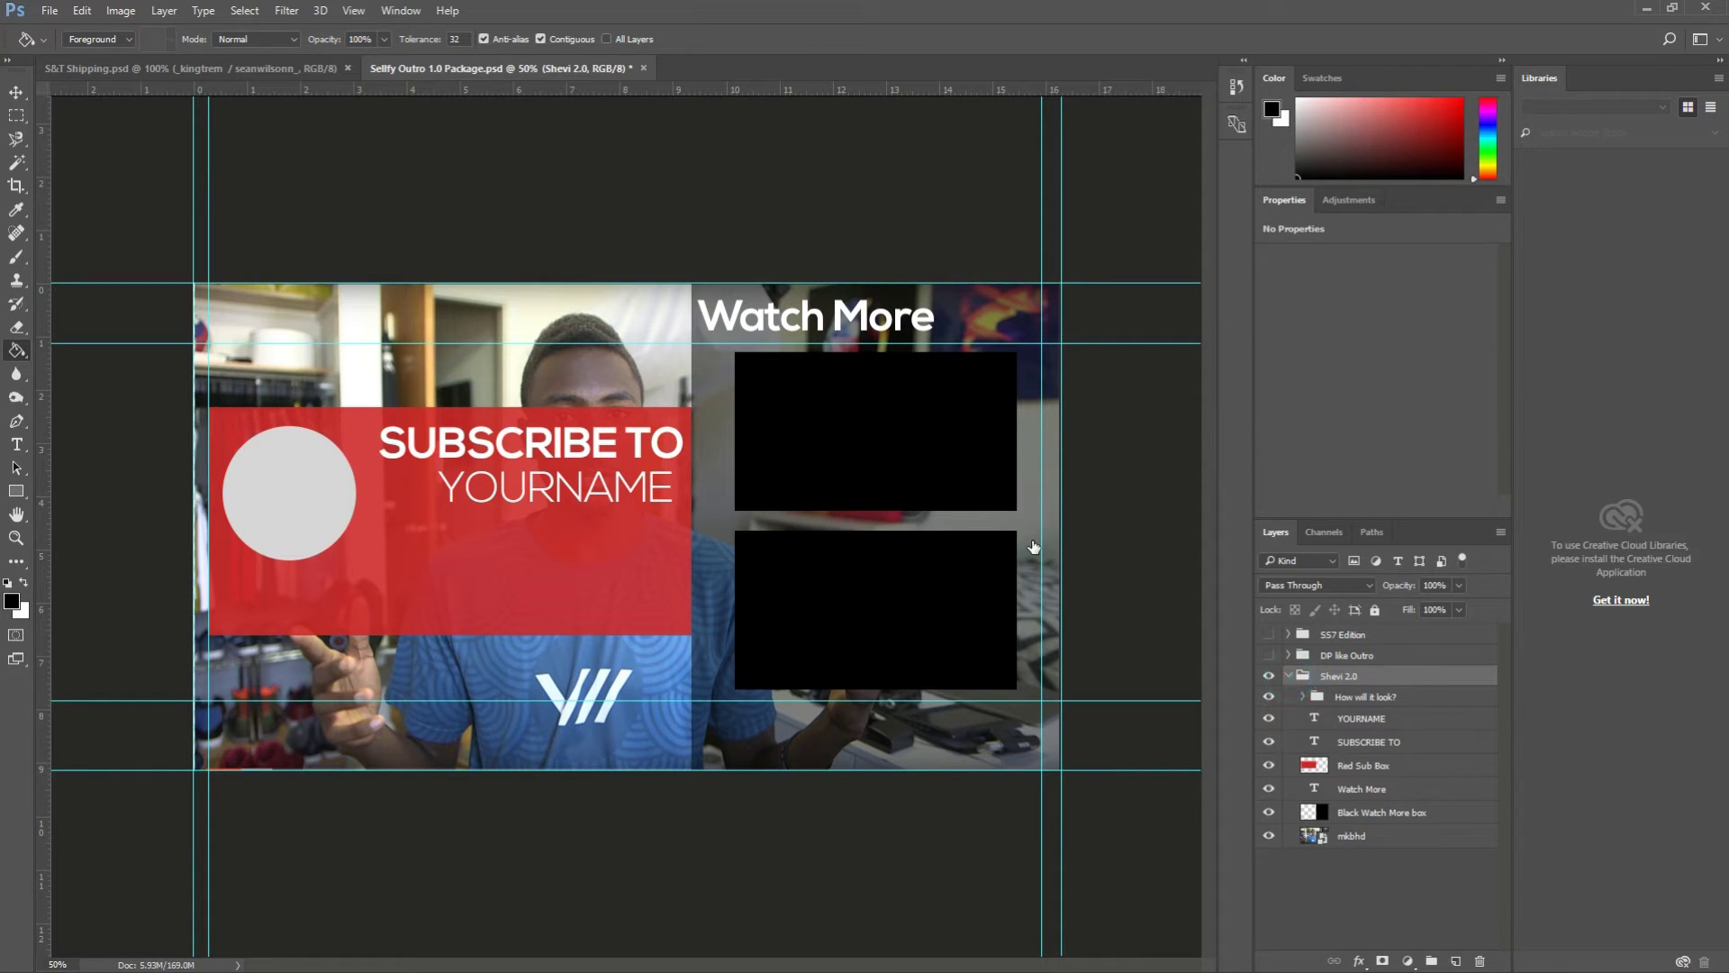
Step: Collapse the Shevi 2.0 layer group and make the DP like Outro and SS7 Edition groups visible
click(1289, 676)
click(1268, 655)
click(1267, 636)
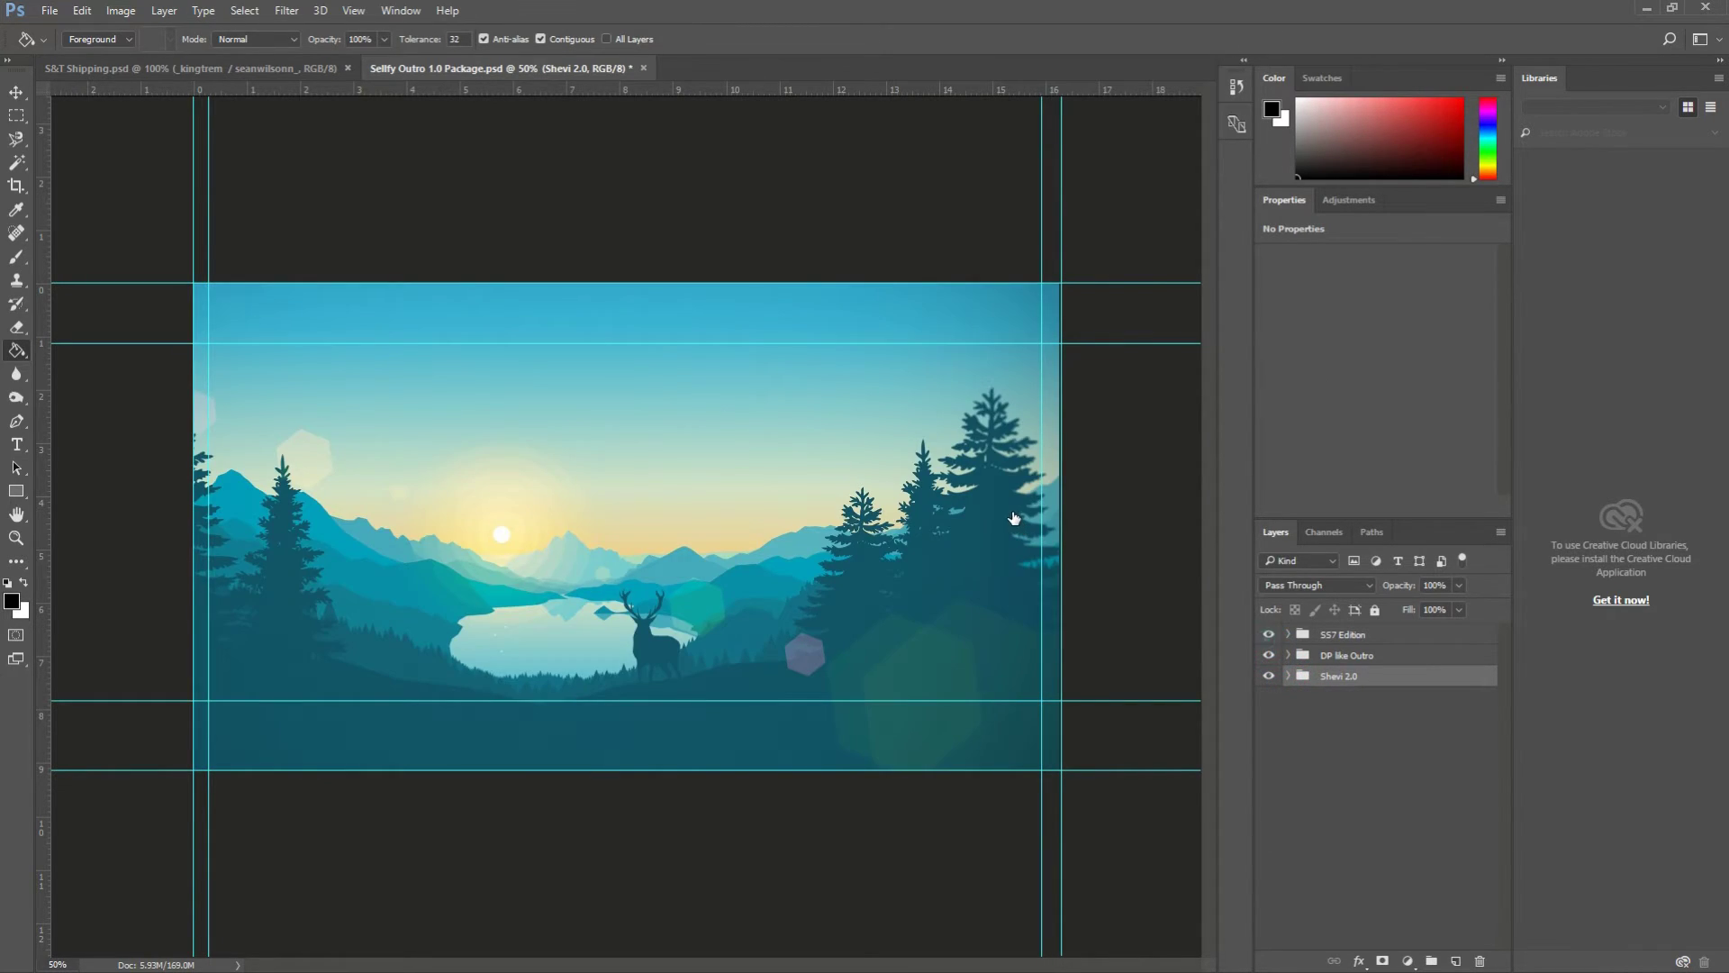
Step: Make the Subscribe Button, Video Boxes and BG subgroups of DP like Outro visible, and collapse the group
click(1288, 655)
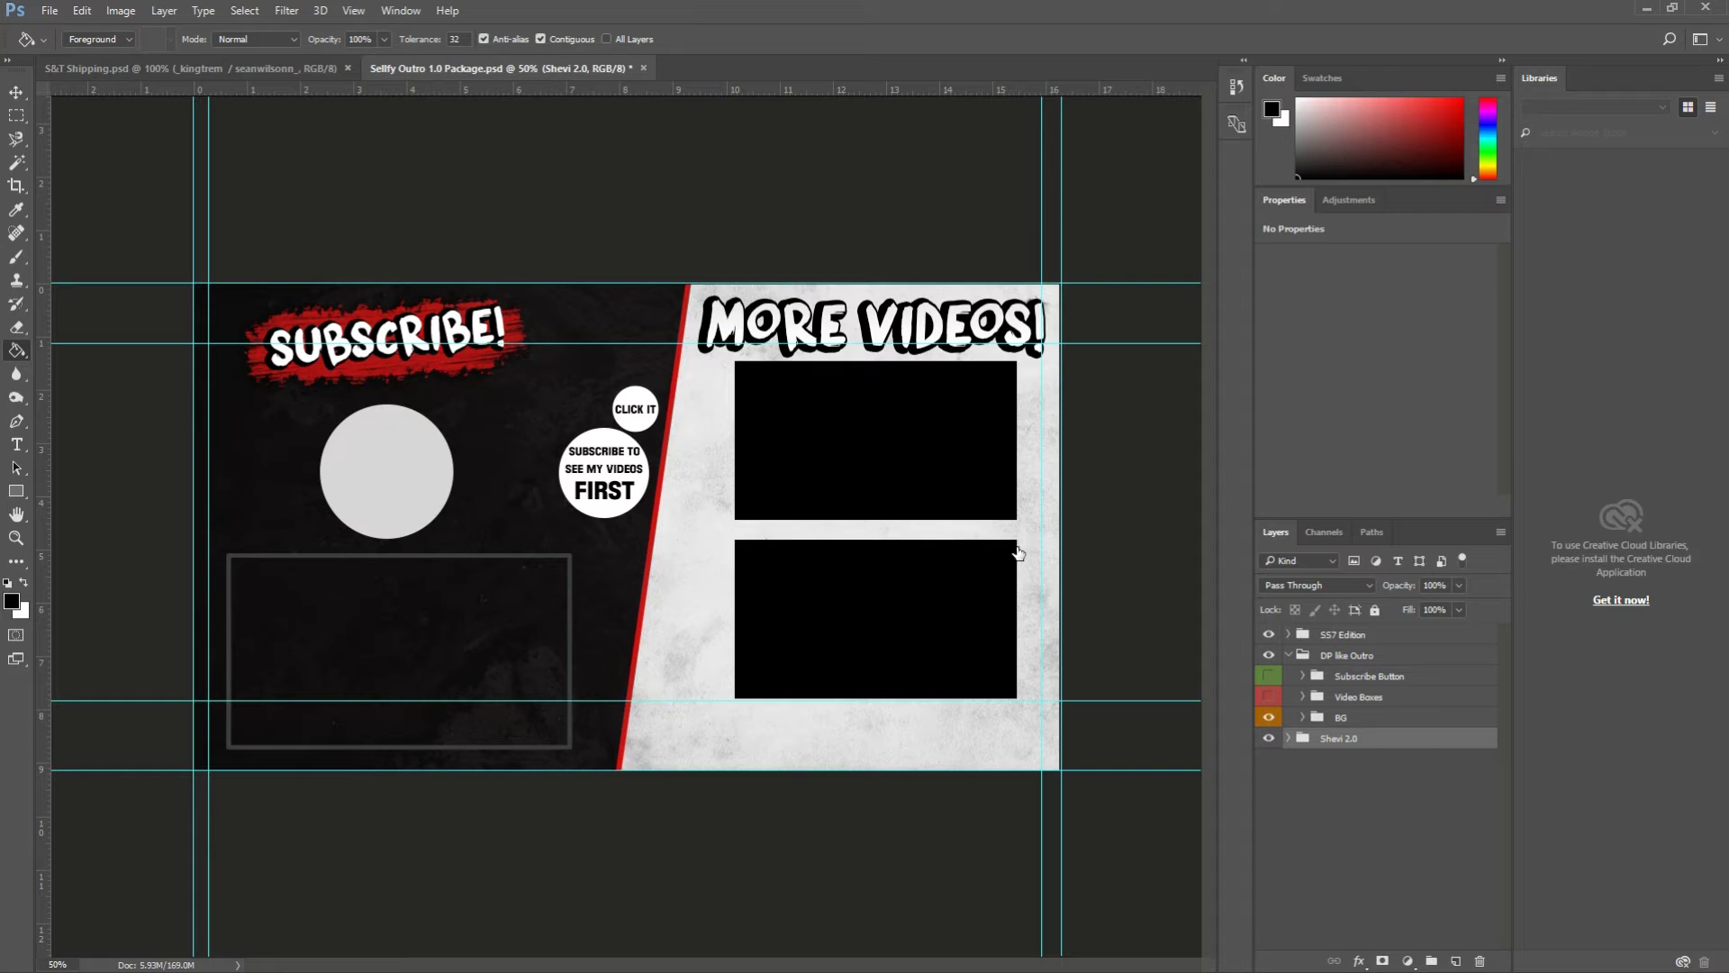
click(1268, 675)
click(1266, 696)
click(1268, 714)
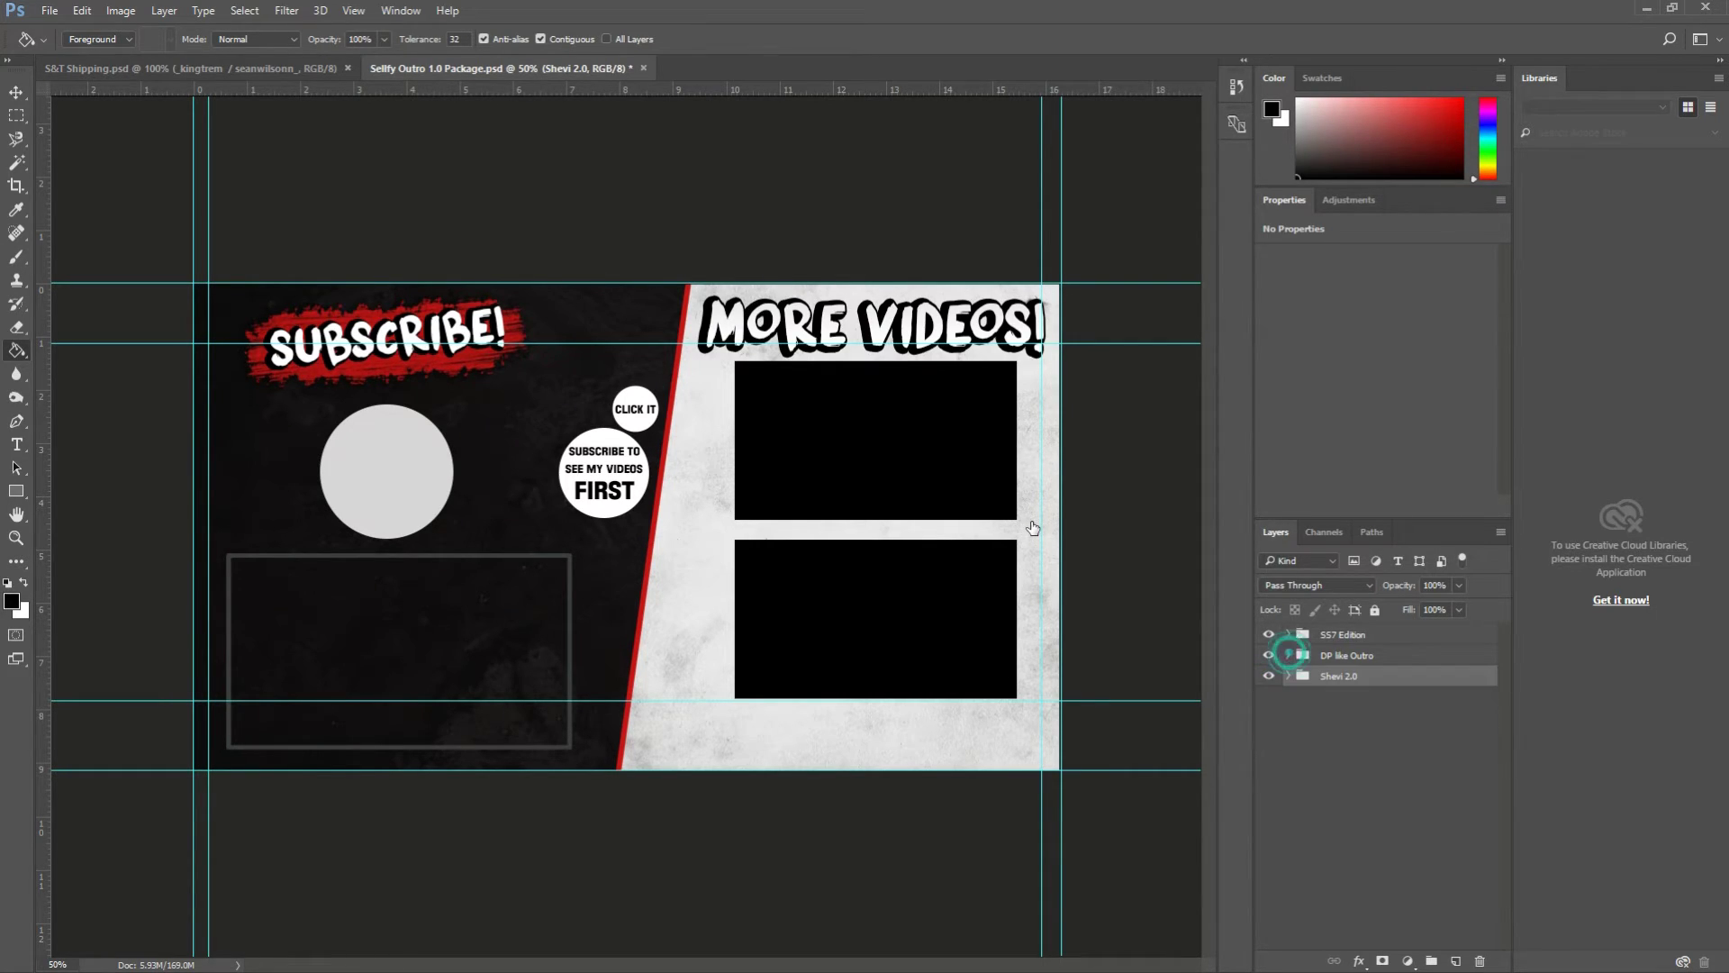
Step: Switch to the Sellfy store in Chrome and view its analytics for November 2016 across all products
key(super+Tab)
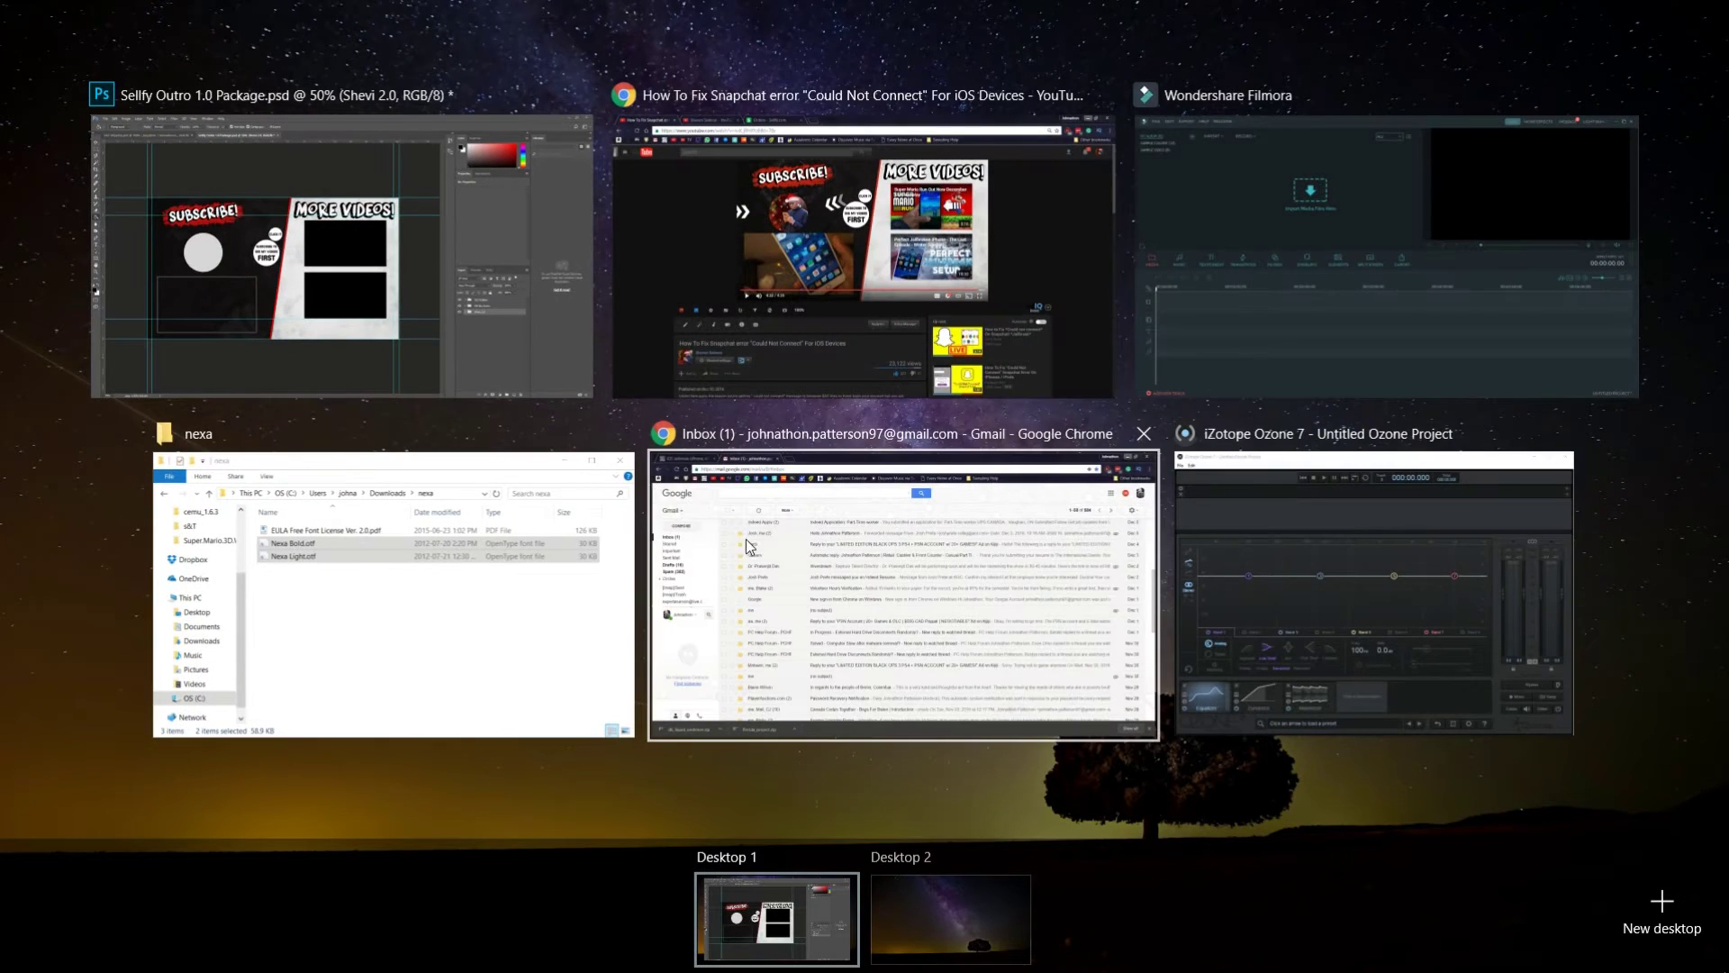
click(635, 213)
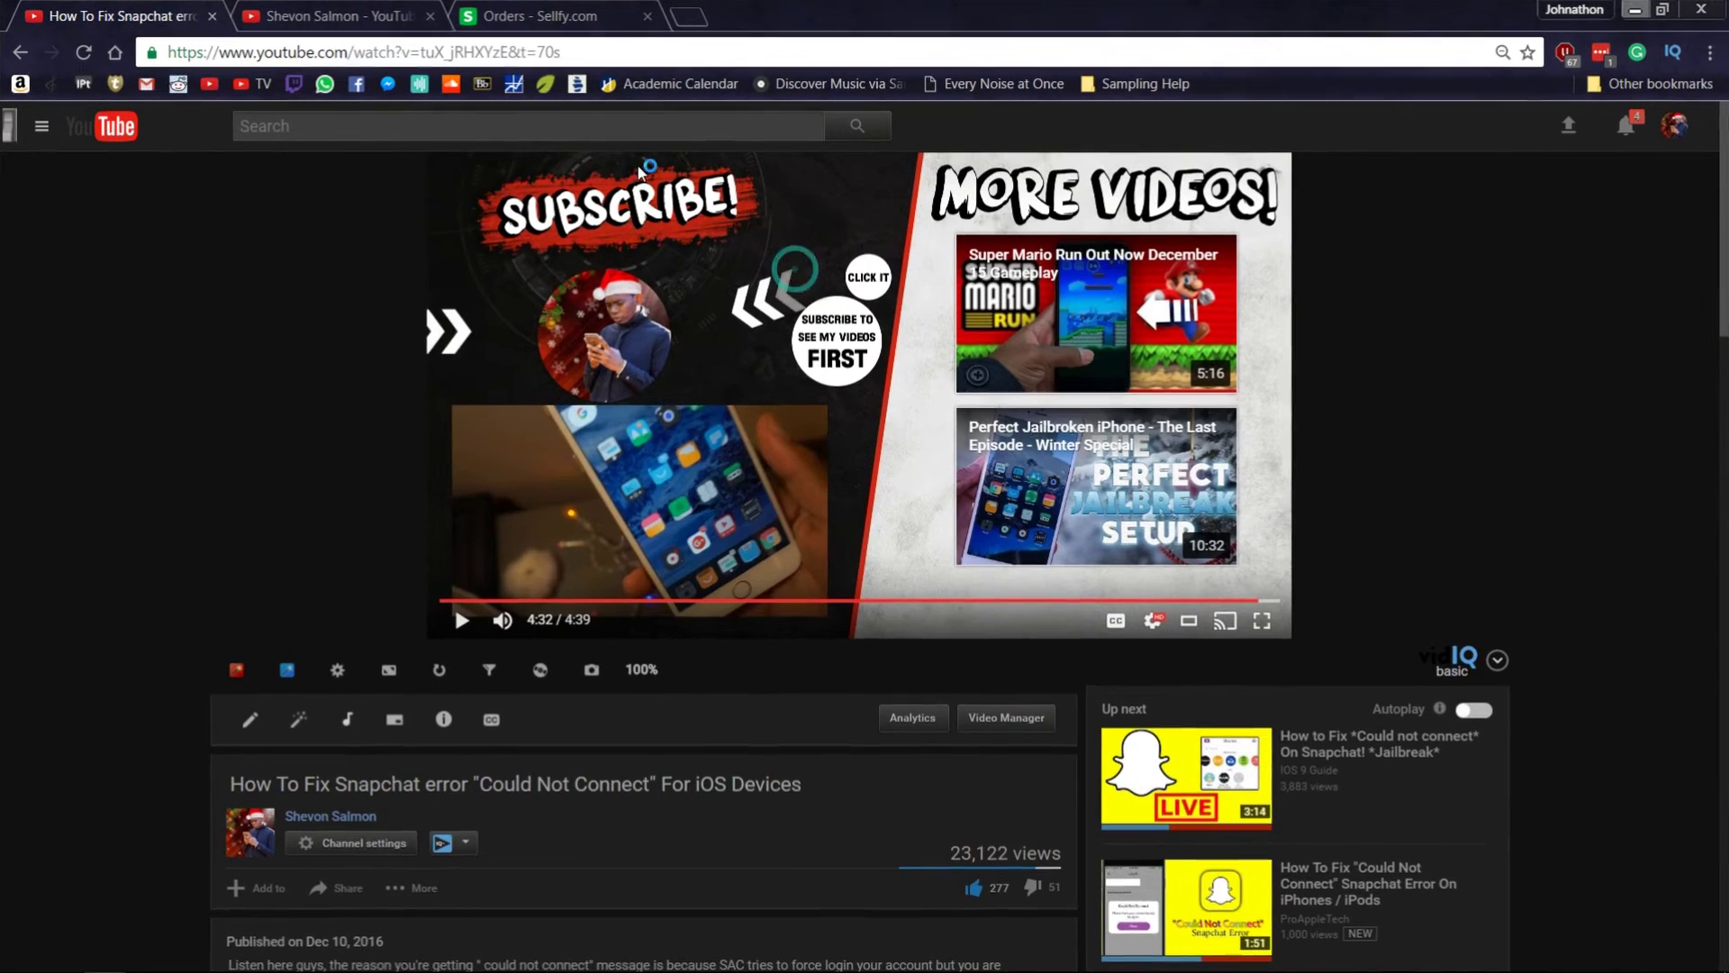
click(538, 15)
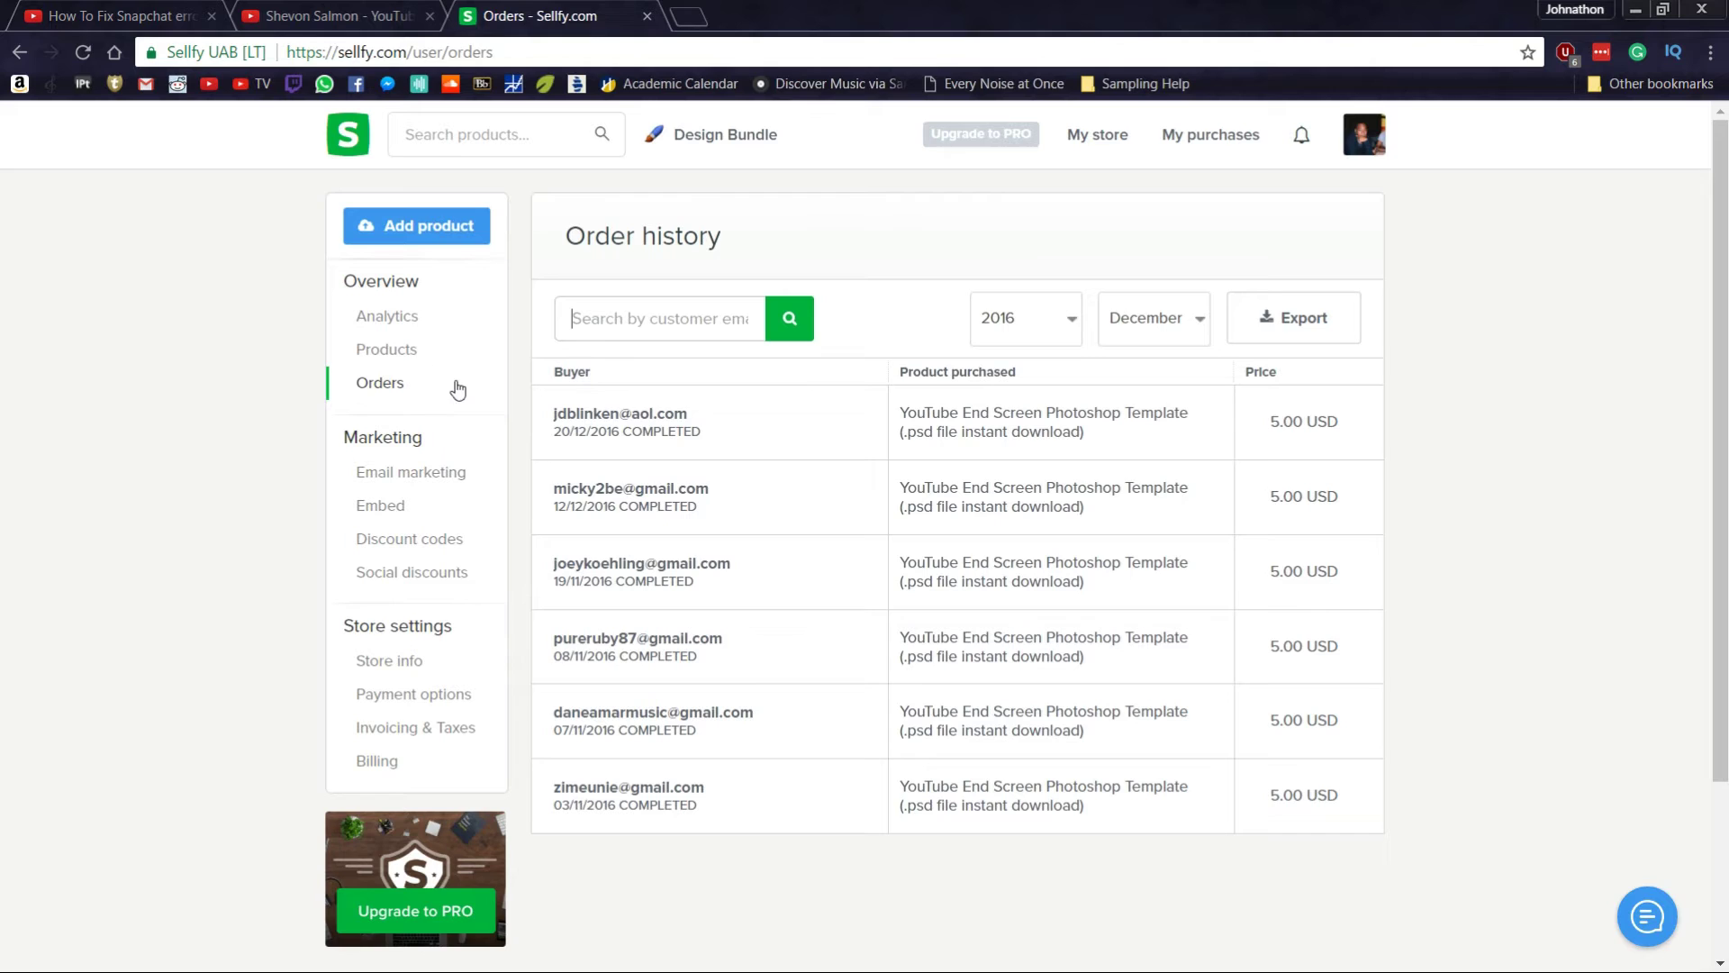
click(387, 316)
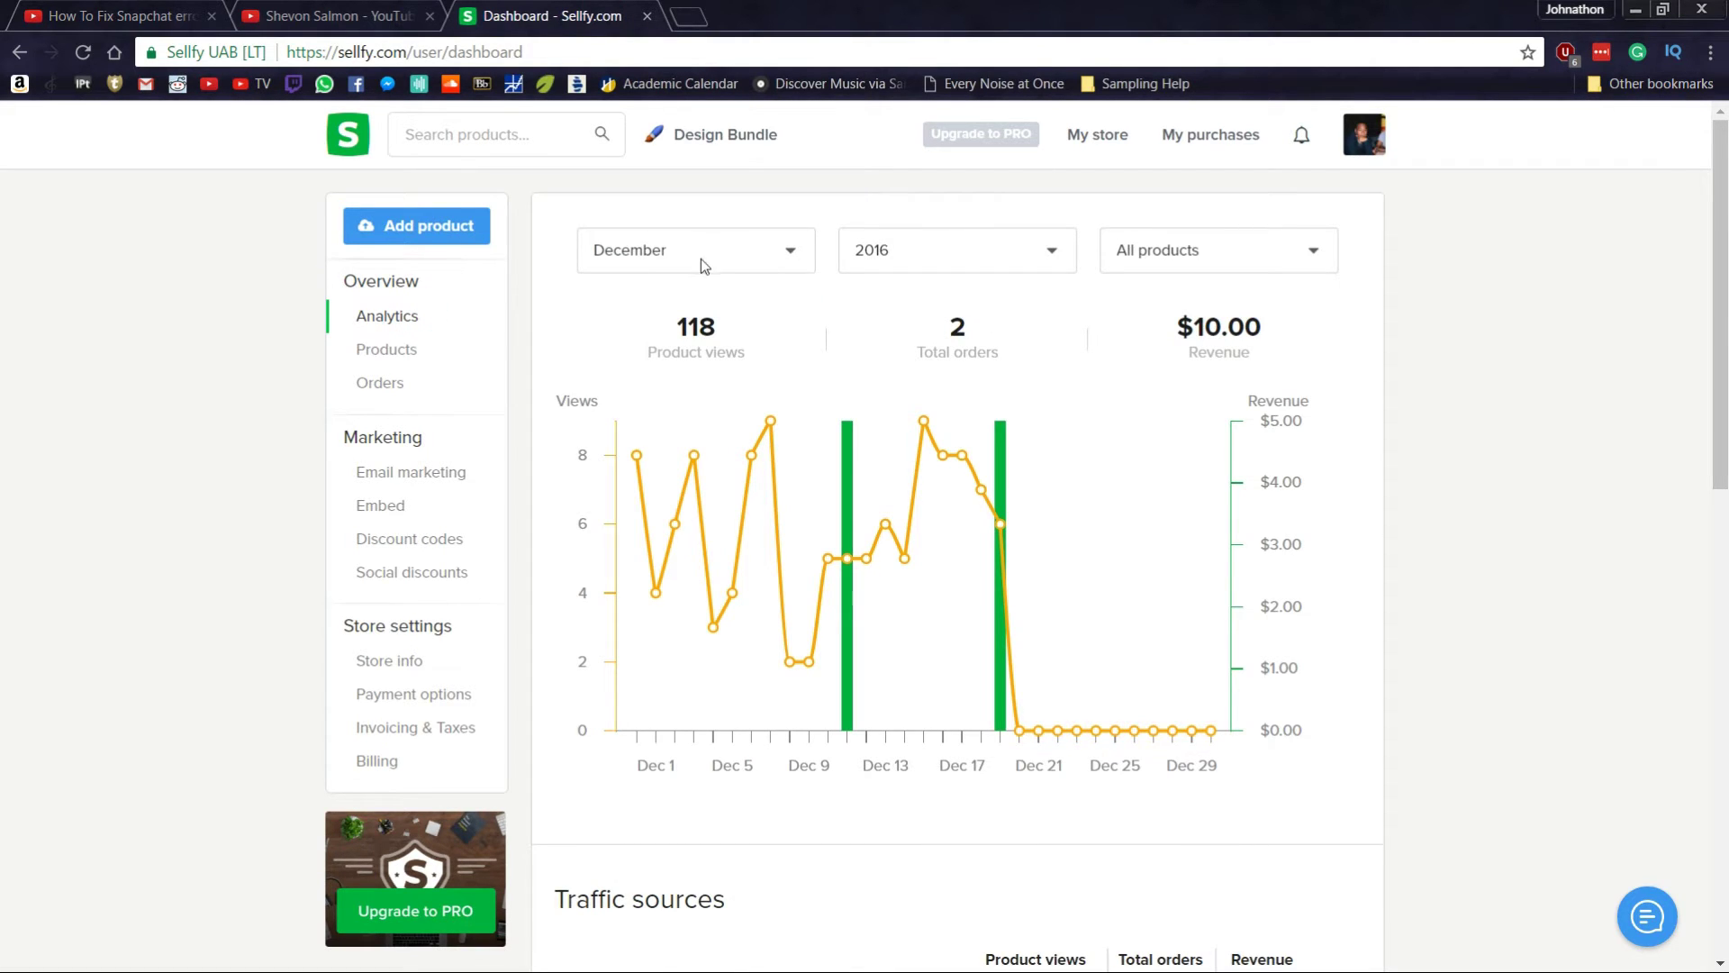
click(592, 236)
key(Up)
key(Return)
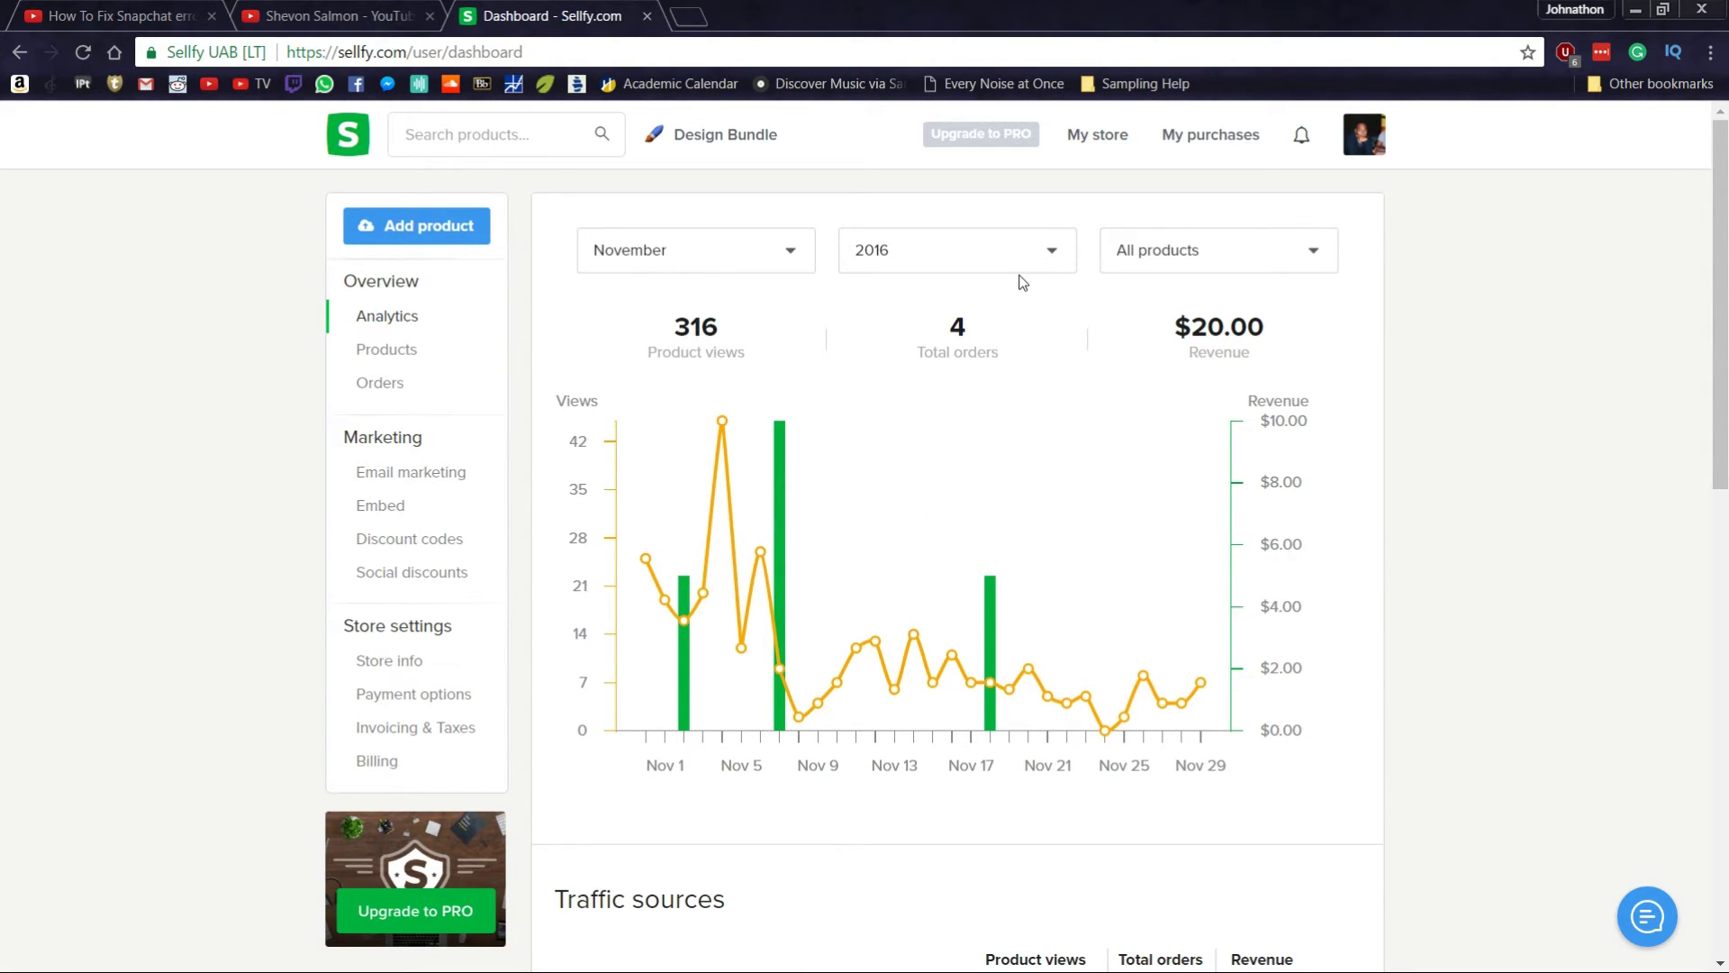
Step: View the YouTube channel page, return to Sellfy and open the store's product list
click(293, 13)
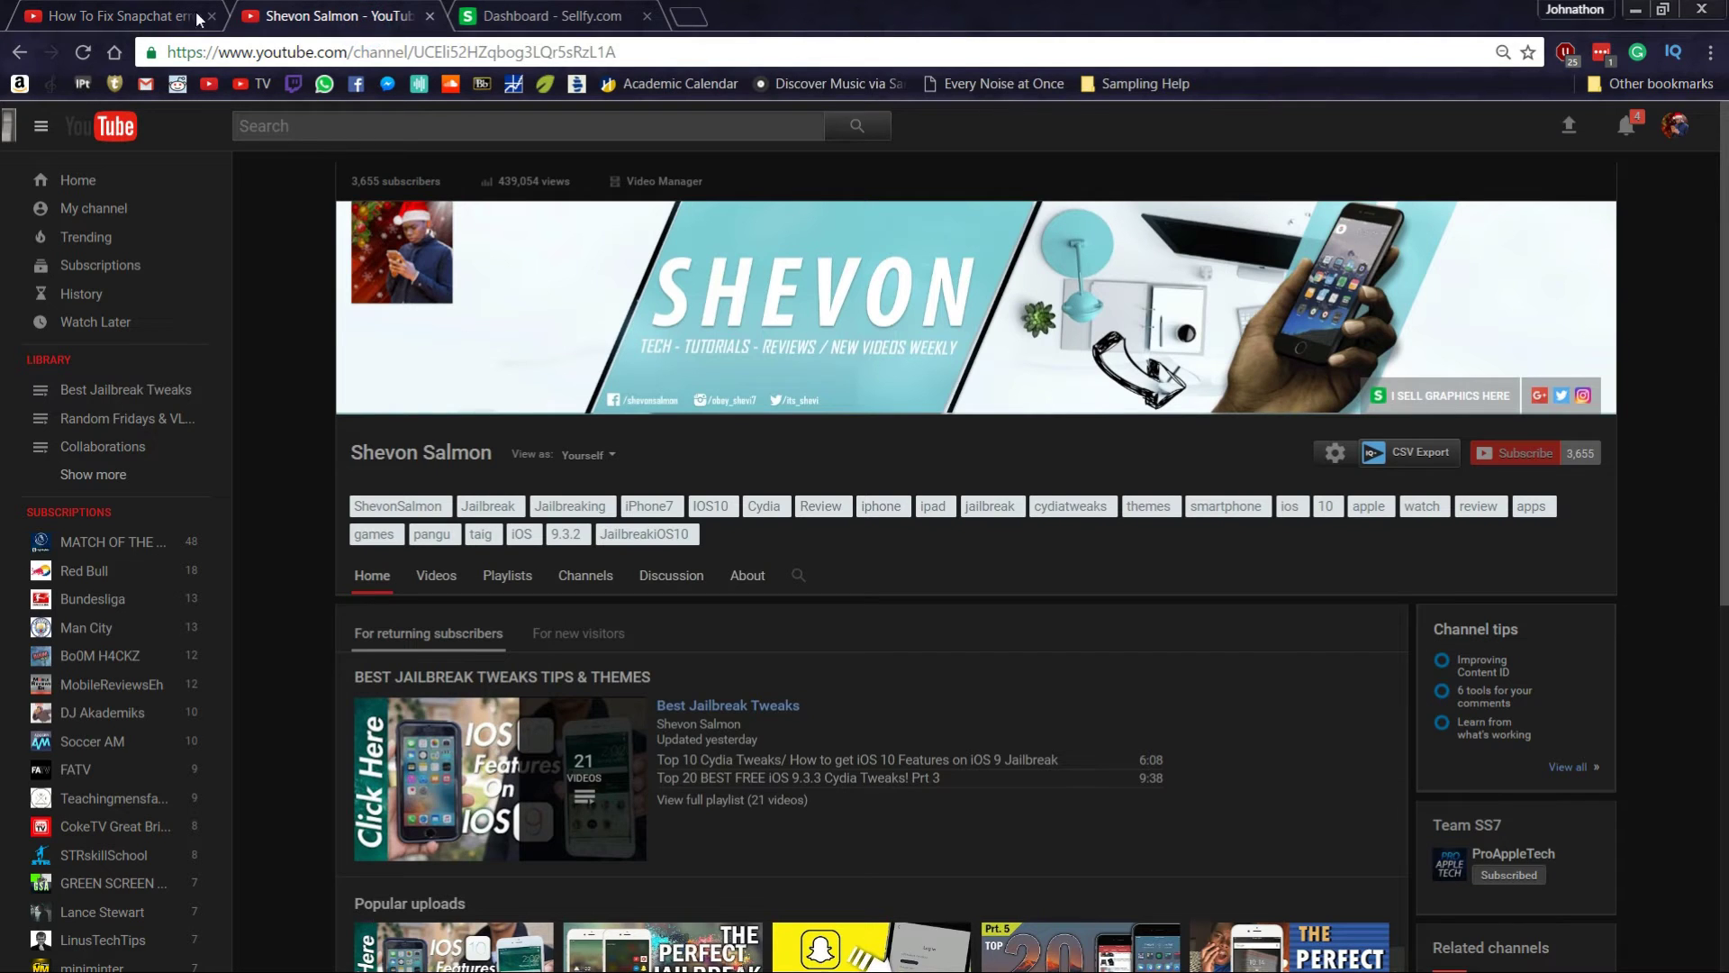
click(530, 18)
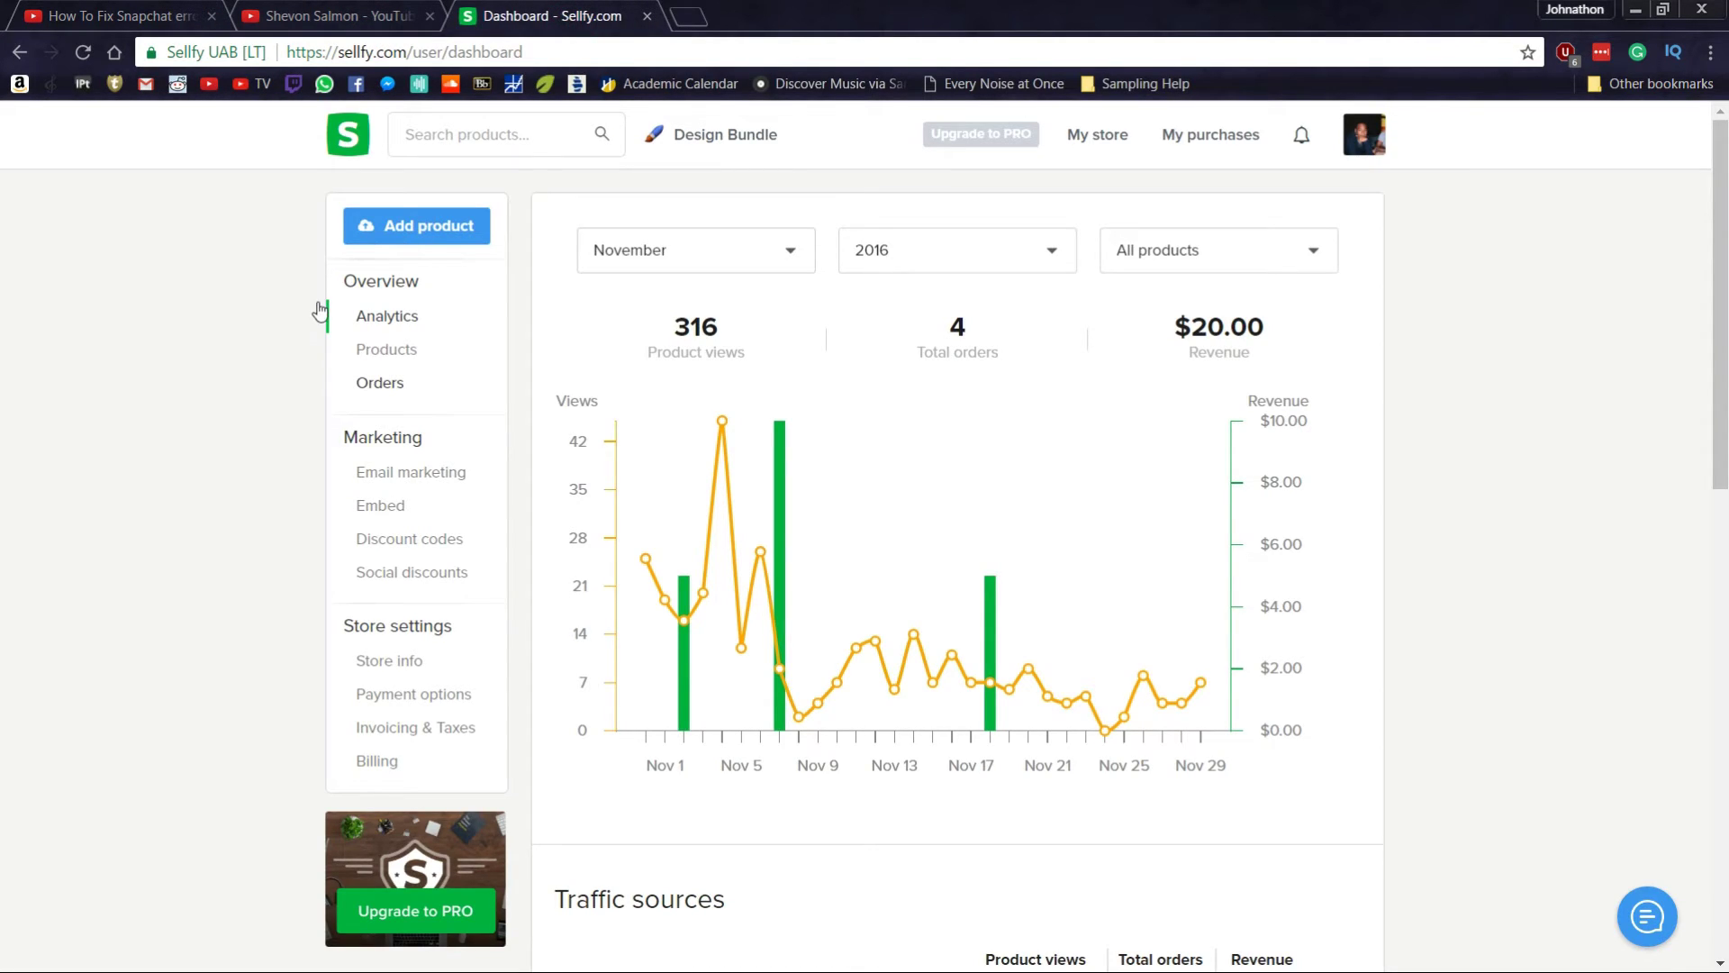
click(396, 349)
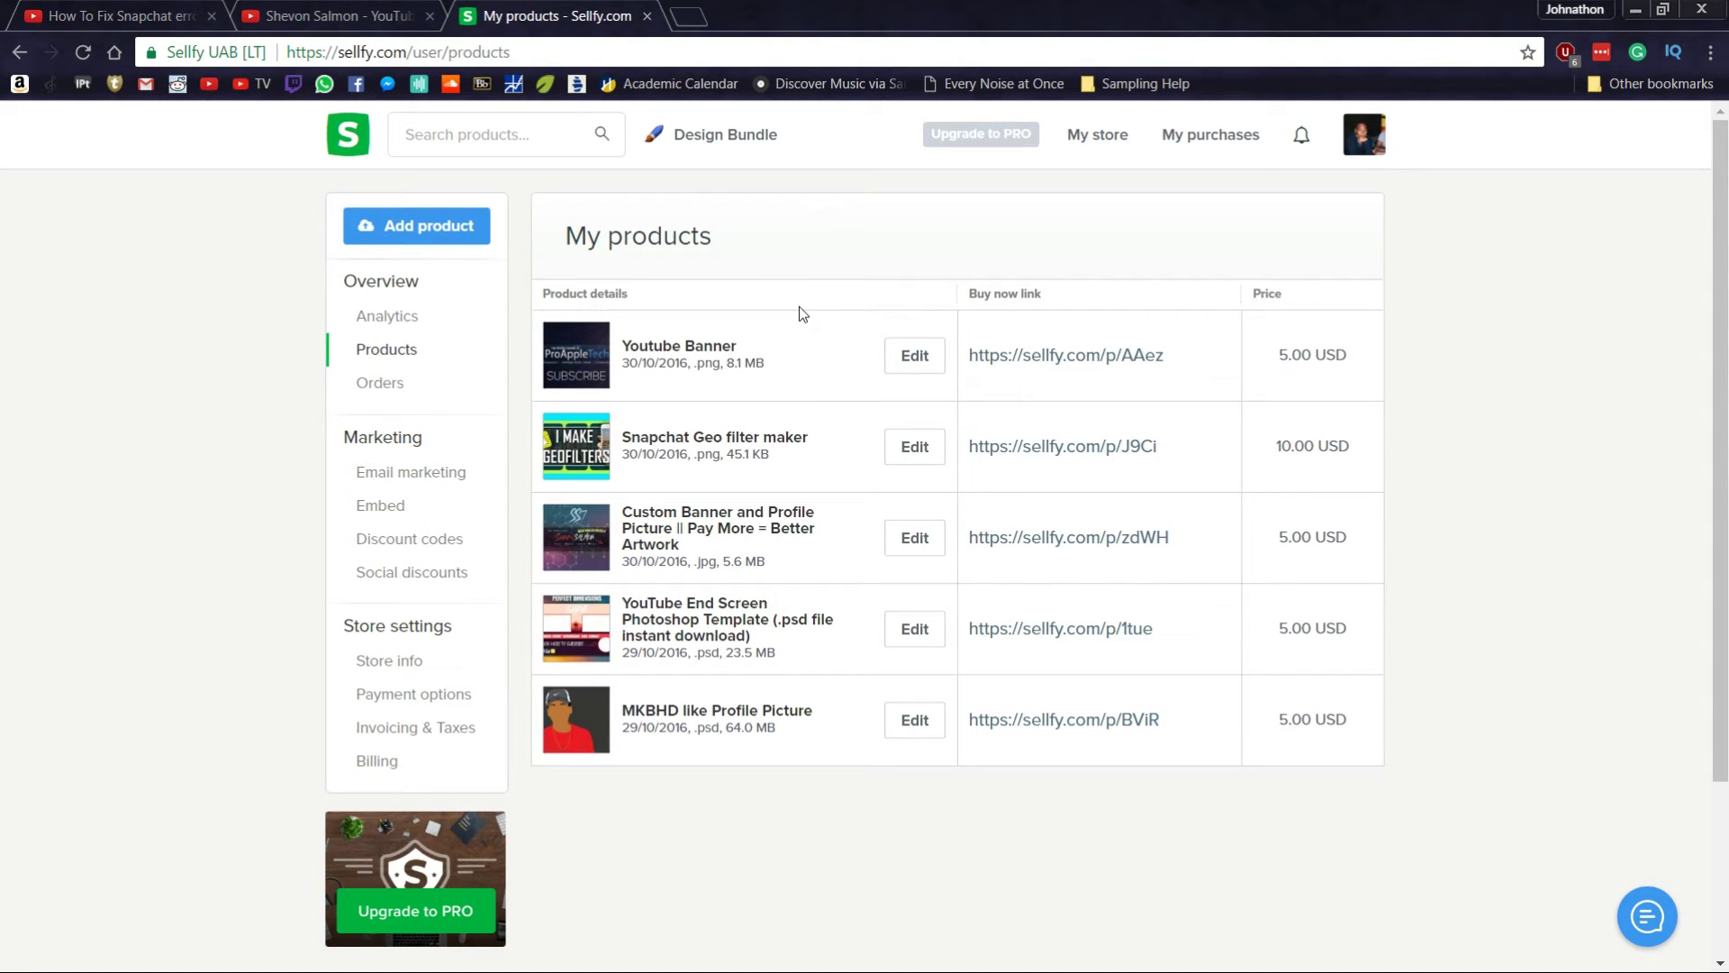
Step: Switch back to the Sellfy Outro 1.0 Package document in Photoshop
key(super+Tab)
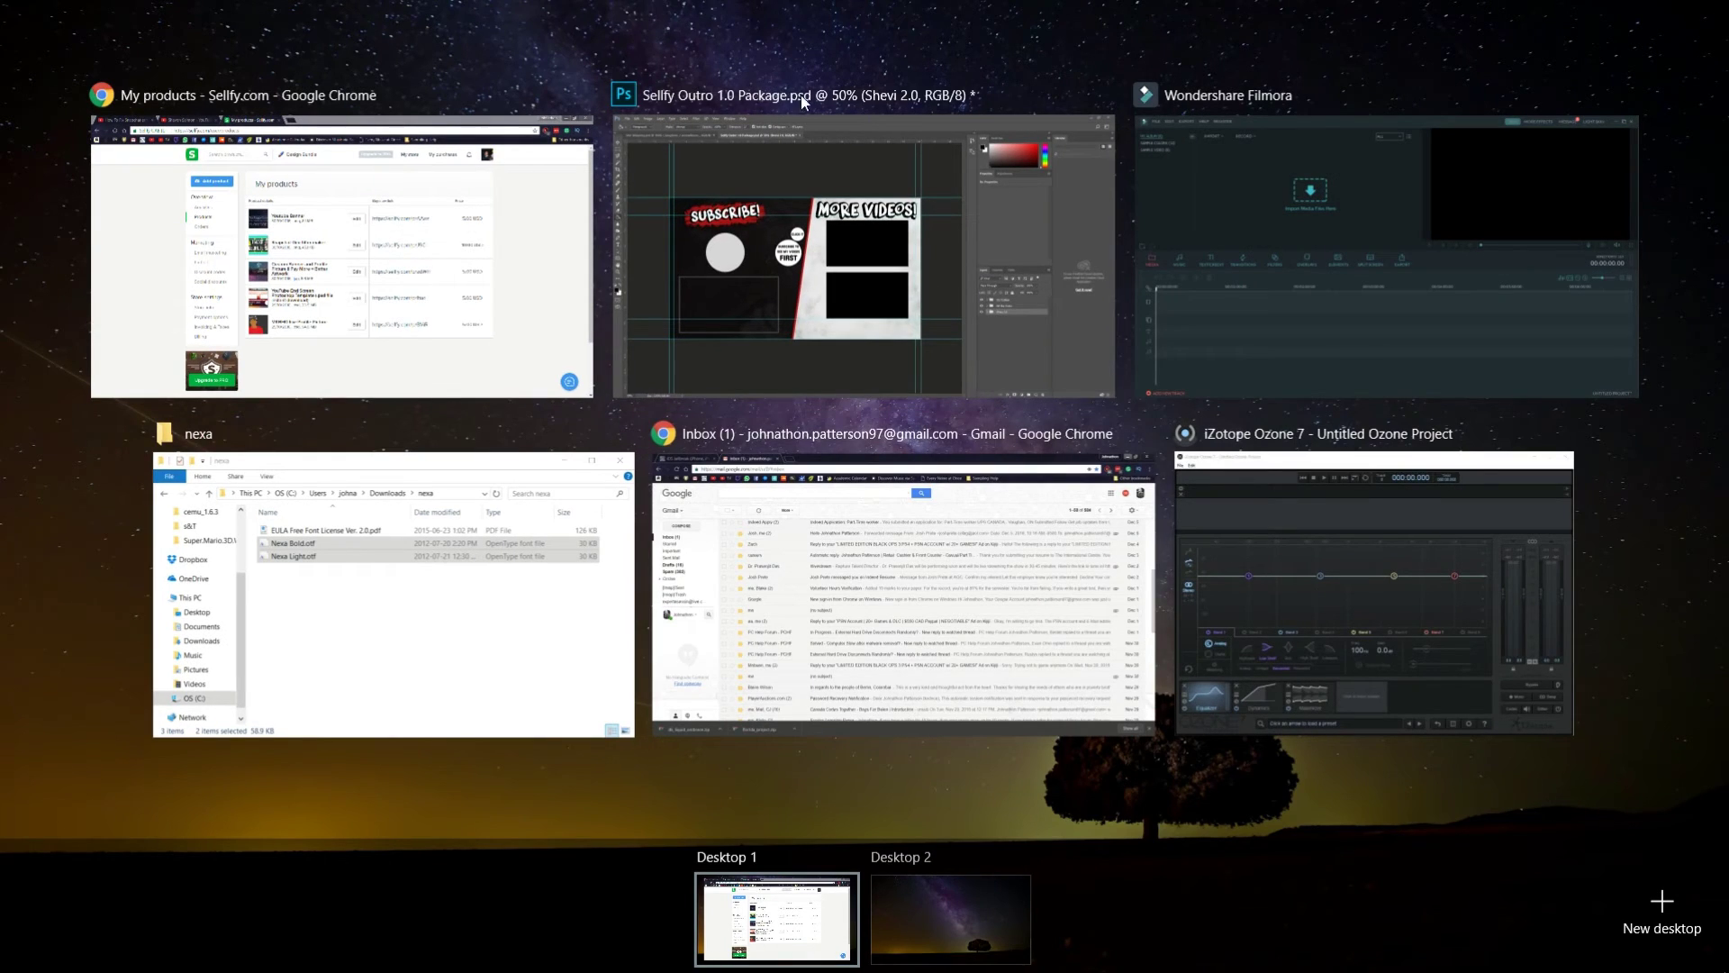